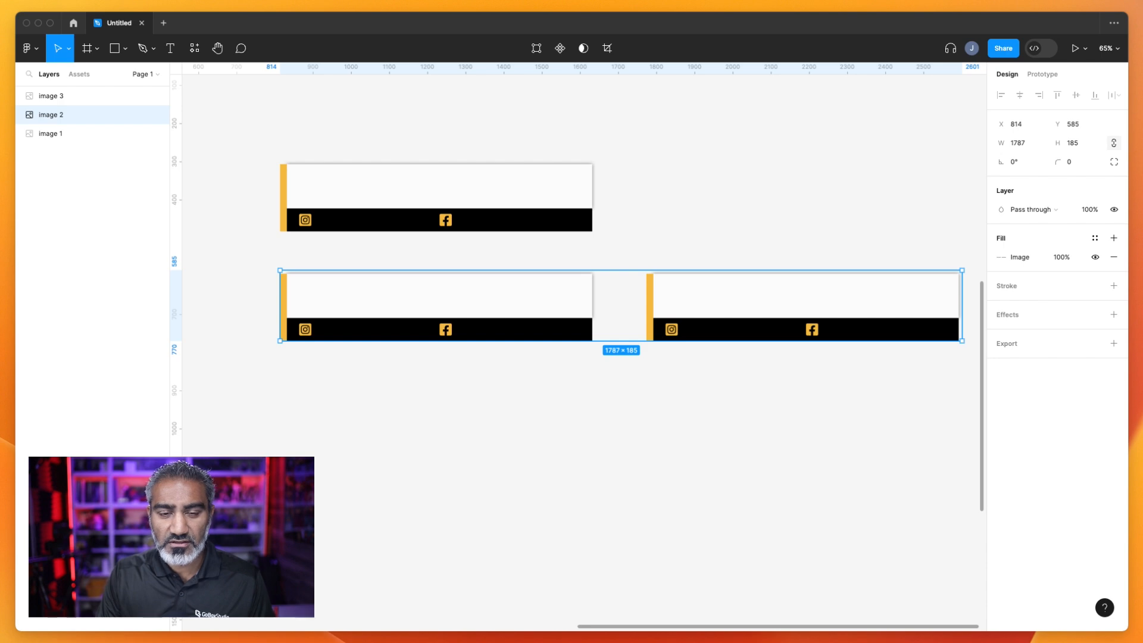
Select the image 3 banner and bring up the frame, section and slice choices
left_click(548, 181)
scroll(549, 183, "up", 2)
scroll(548, 181, "up", 3)
scroll(554, 183, "left", 1)
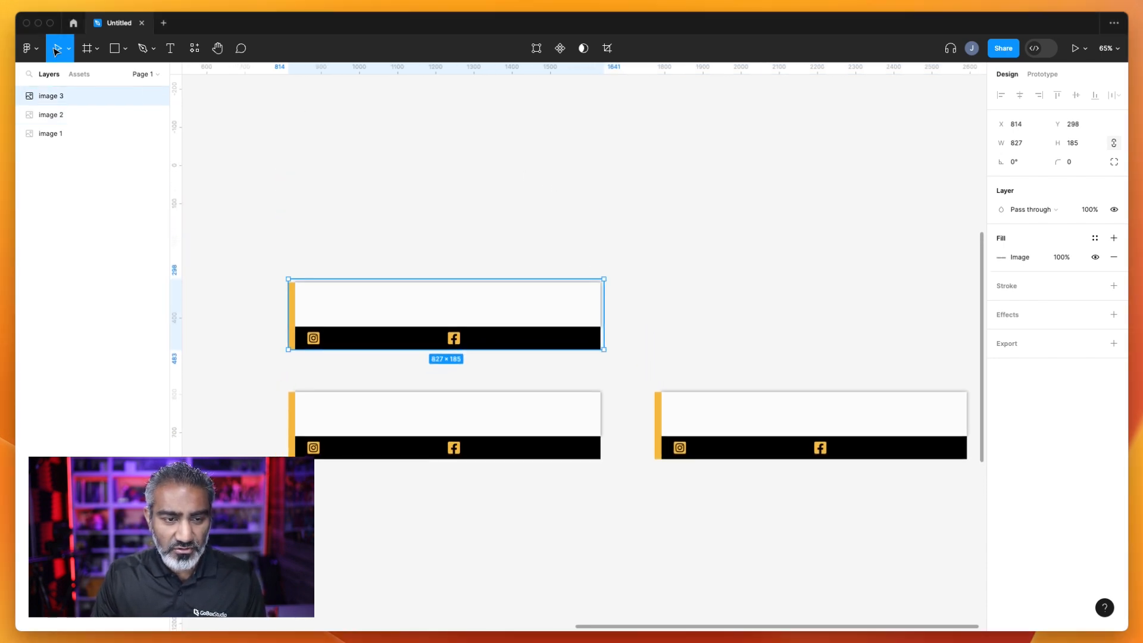
left_click(99, 50)
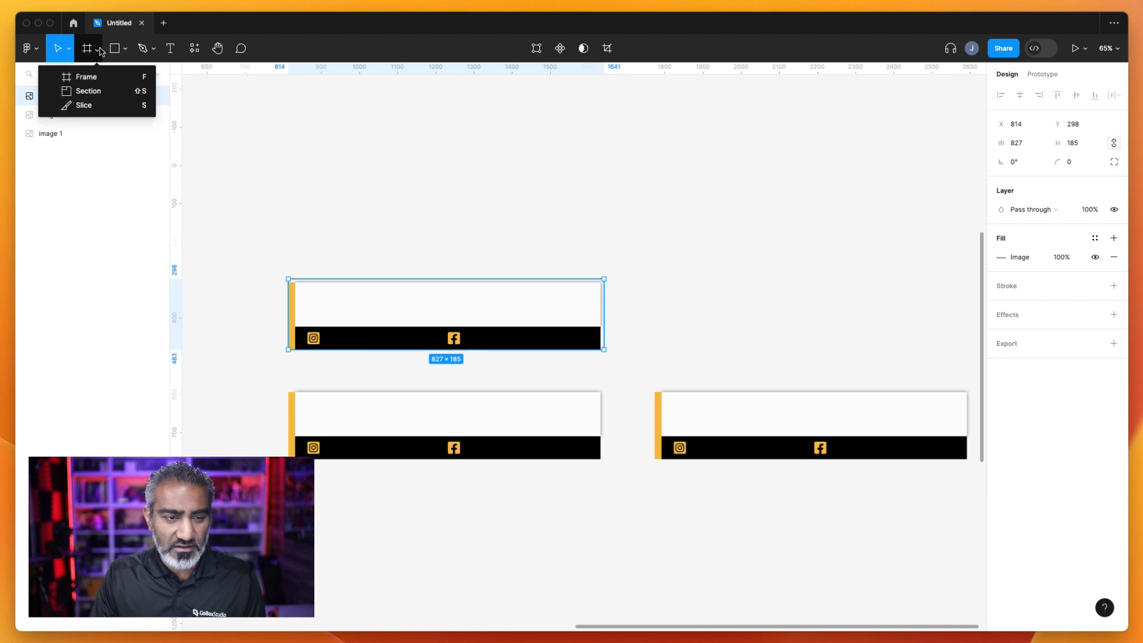
Draw a new frame above the banner images
left_click(86, 77)
scroll(434, 127, "up", 5)
scroll(434, 128, "left", 1)
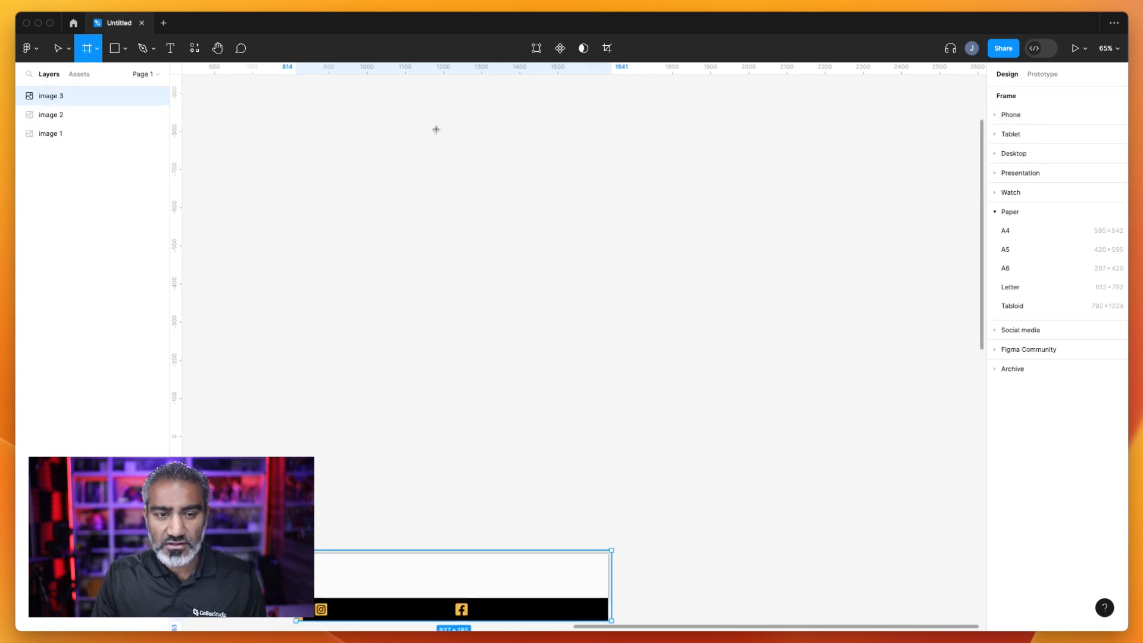
left_click_drag(308, 112, 777, 407)
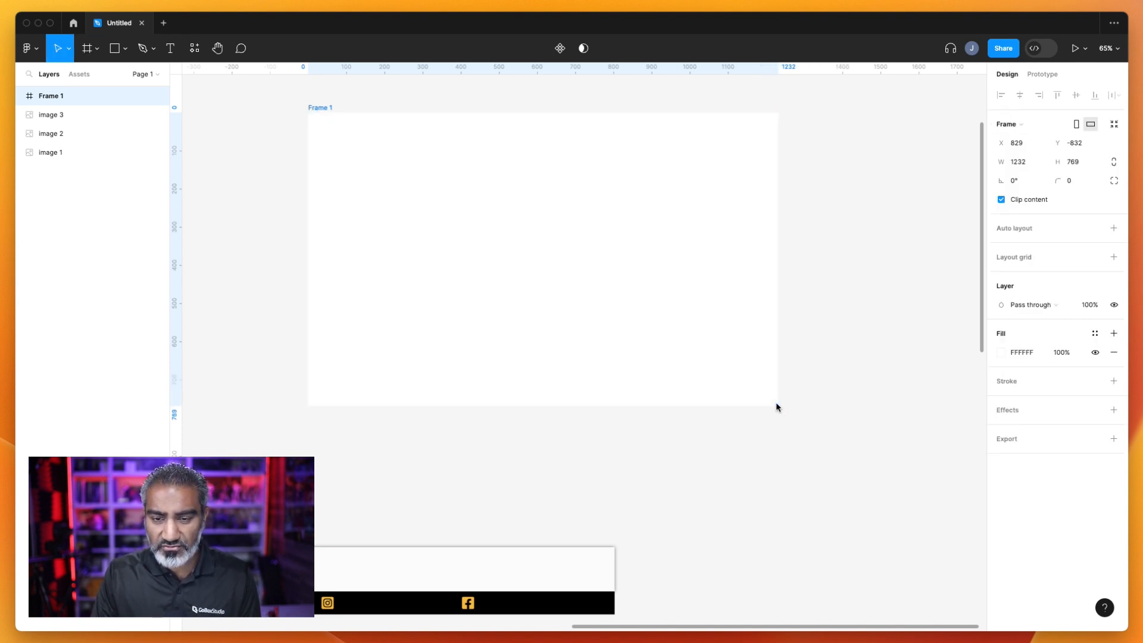
Size Frame 1 to 1920 wide by 1080 high
left_click(1018, 163)
type("19")
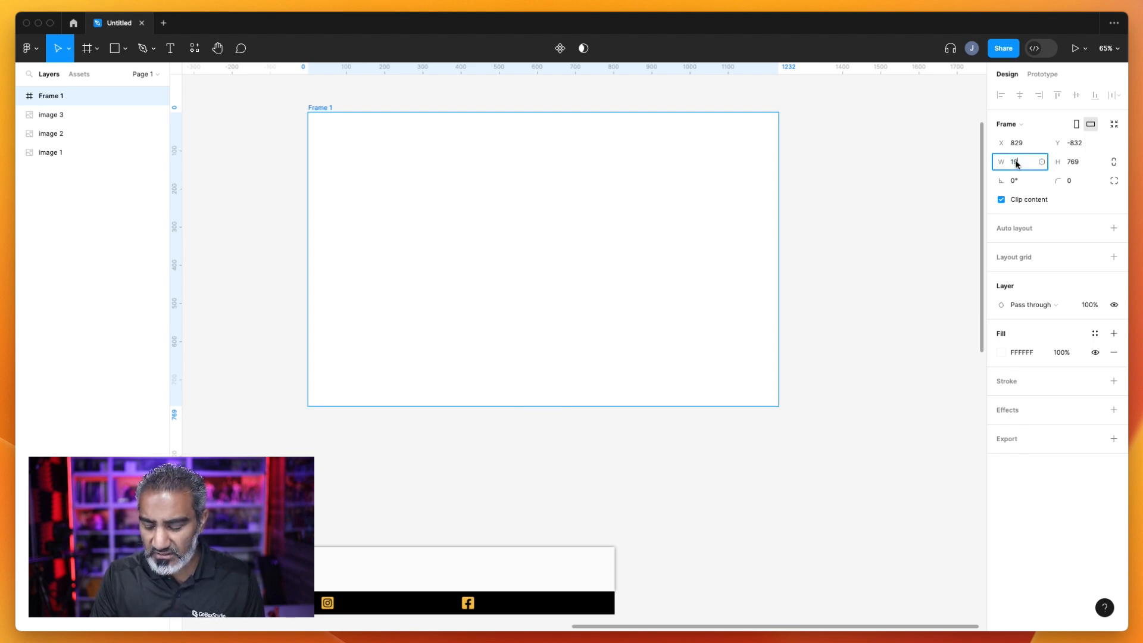
type("20")
key("Tab")
type("10980")
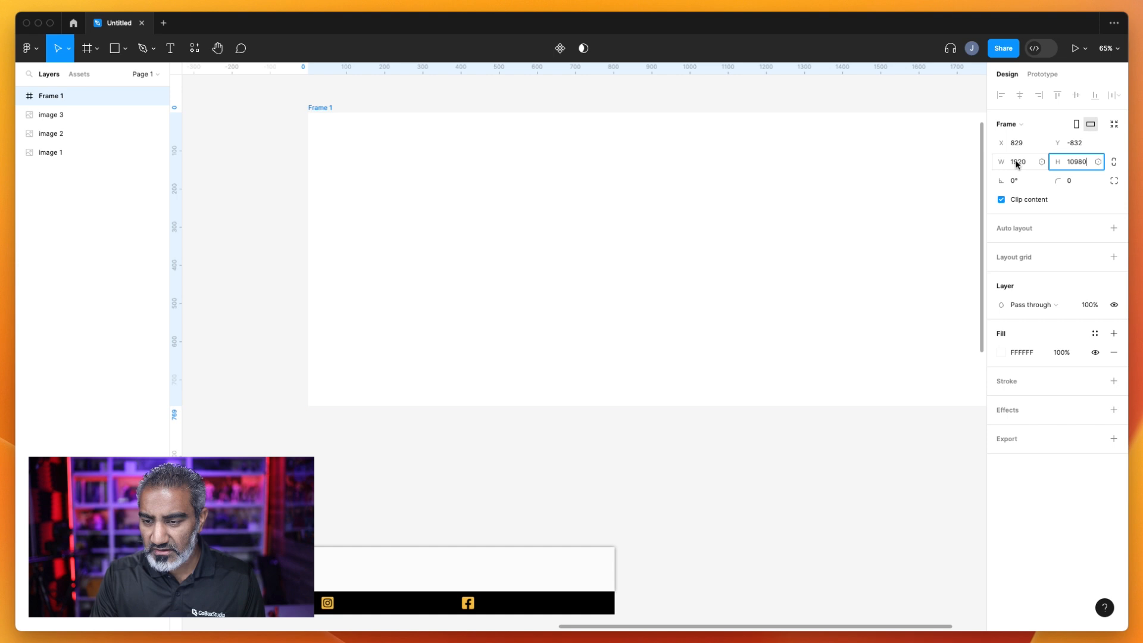
key("super+a")
type("1")
key("Return")
Shift Frame 1 left on the canvas, keeping its white FFFFFF fill
left_click_drag(733, 166, 642, 164)
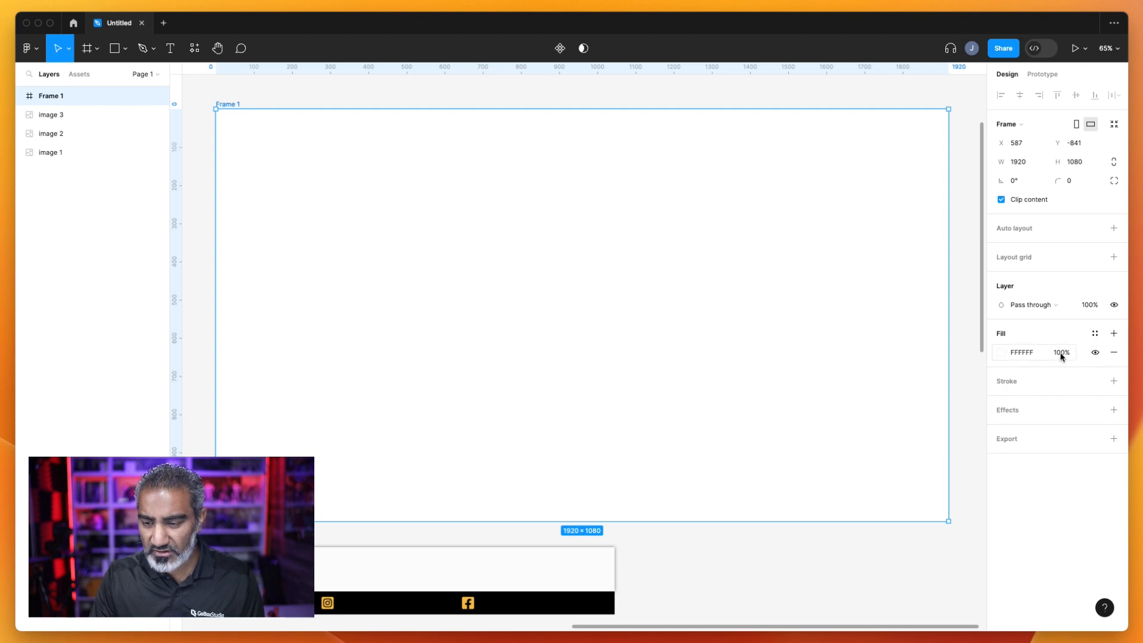
left_click(1113, 353)
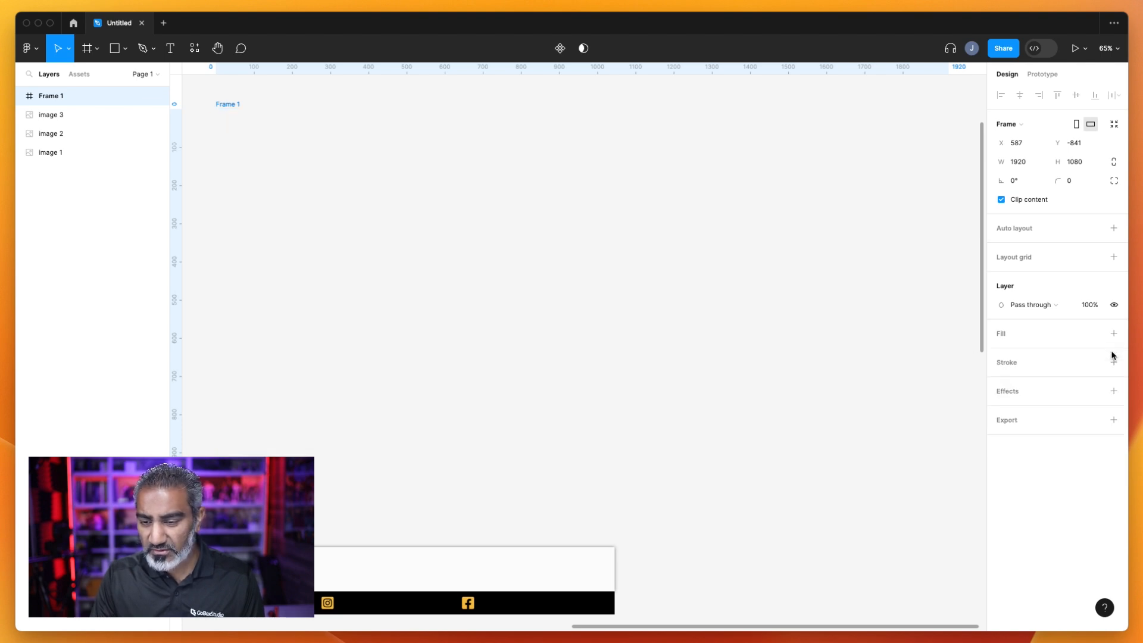
key("super+z")
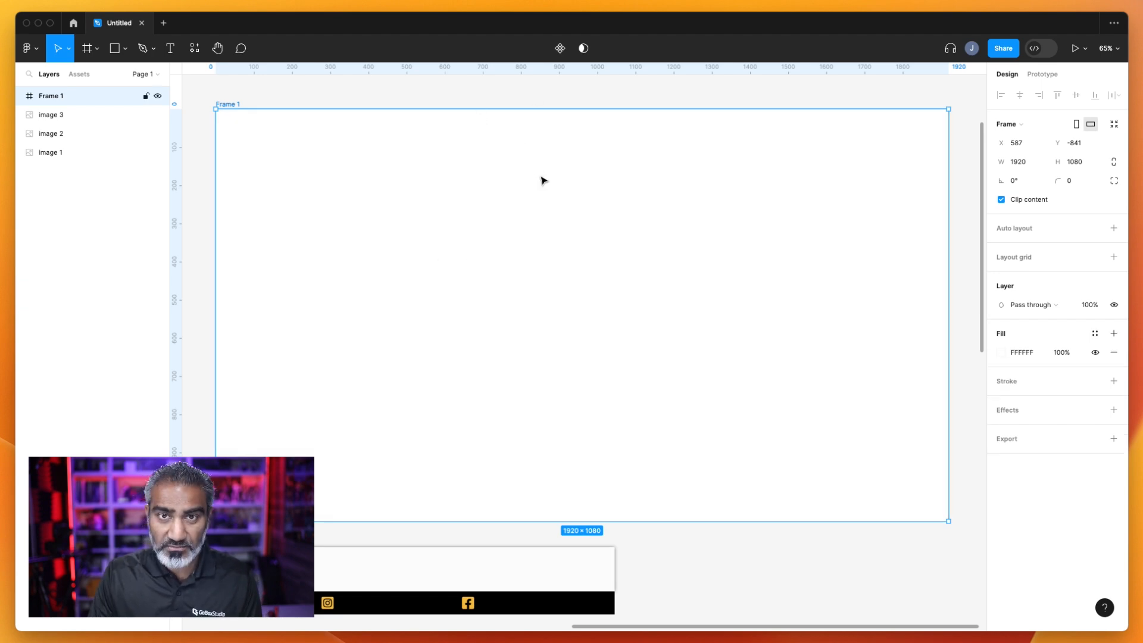
Drag the image 3 banner into Frame 1, placing it at X 42, Y 852
left_click_drag(439, 582, 369, 467)
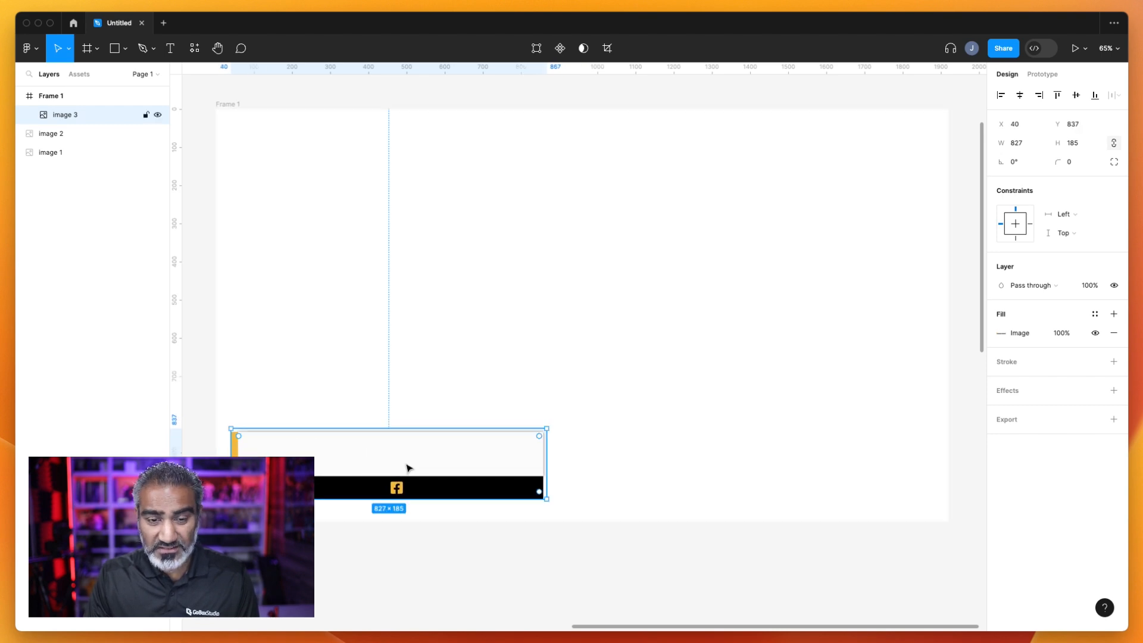
left_click(236, 109)
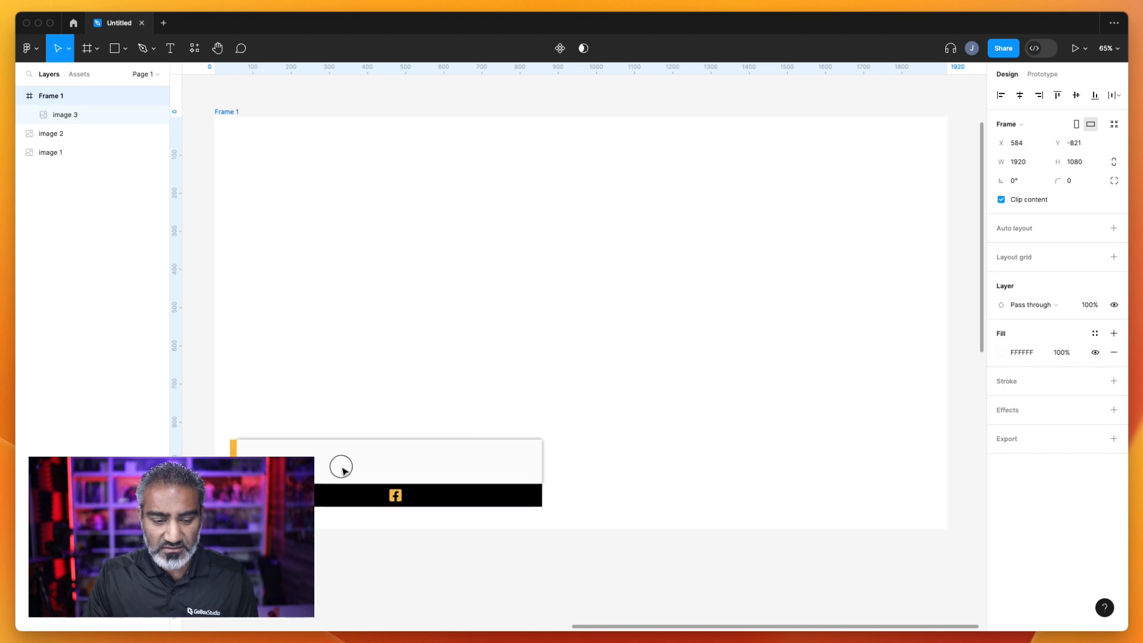
left_click(365, 472)
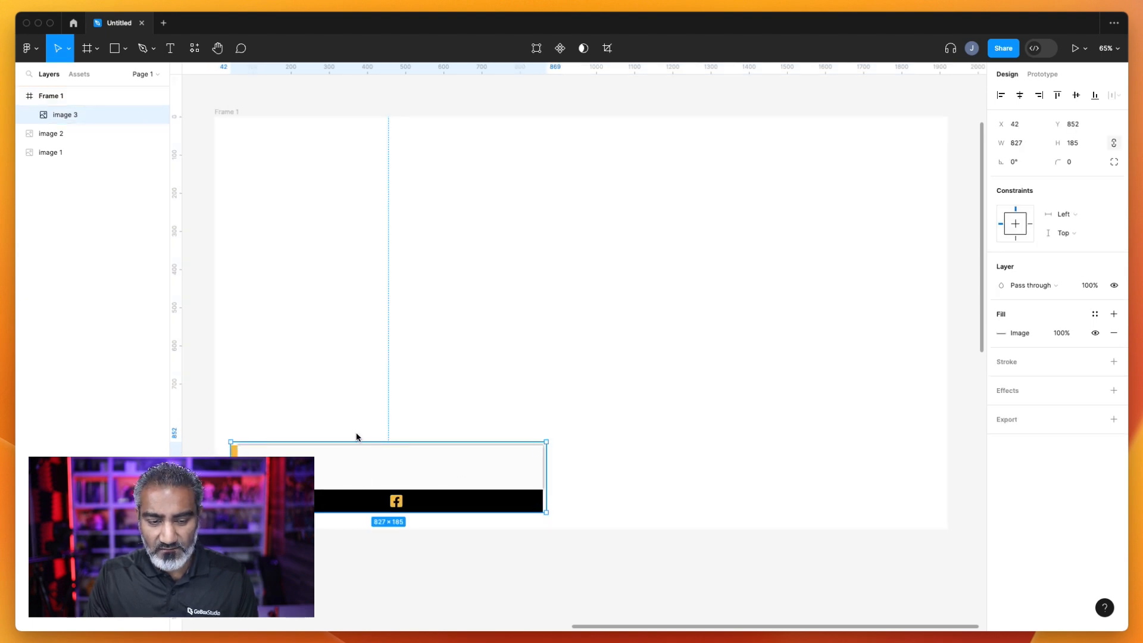
scroll(323, 439, "up", 5)
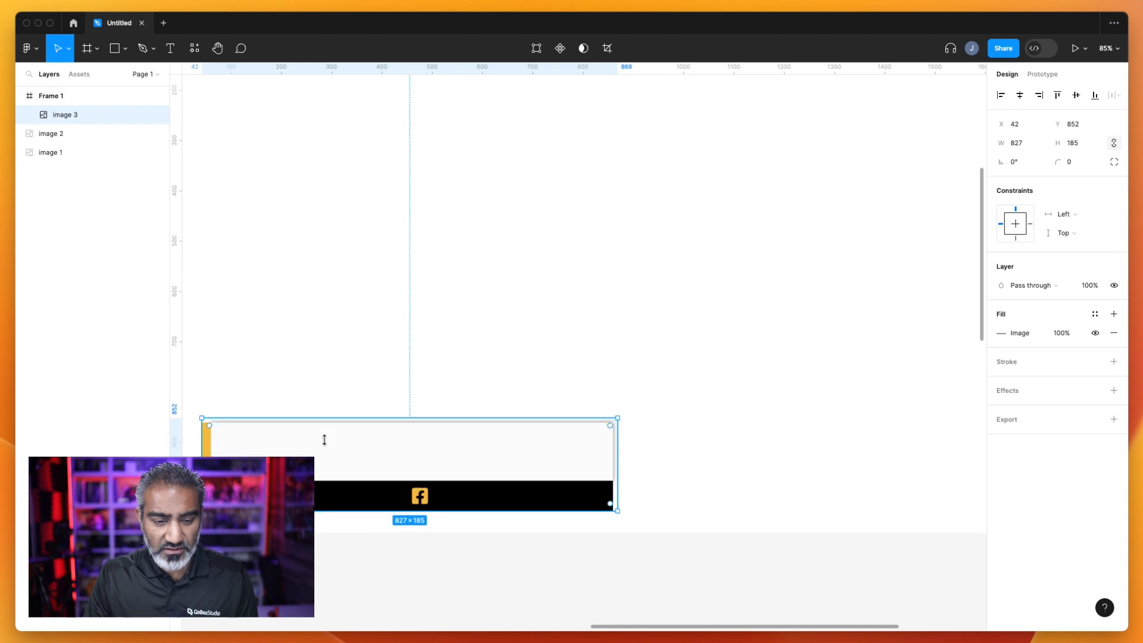
Draw a white FFFFFF 799×119 rectangle just above the banner
left_click(117, 53)
mouse_move(231, 378)
left_mouse_down()
mouse_move(334, 437)
mouse_move(564, 449)
mouse_move(628, 437)
left_mouse_up()
left_click_drag(570, 410, 568, 329)
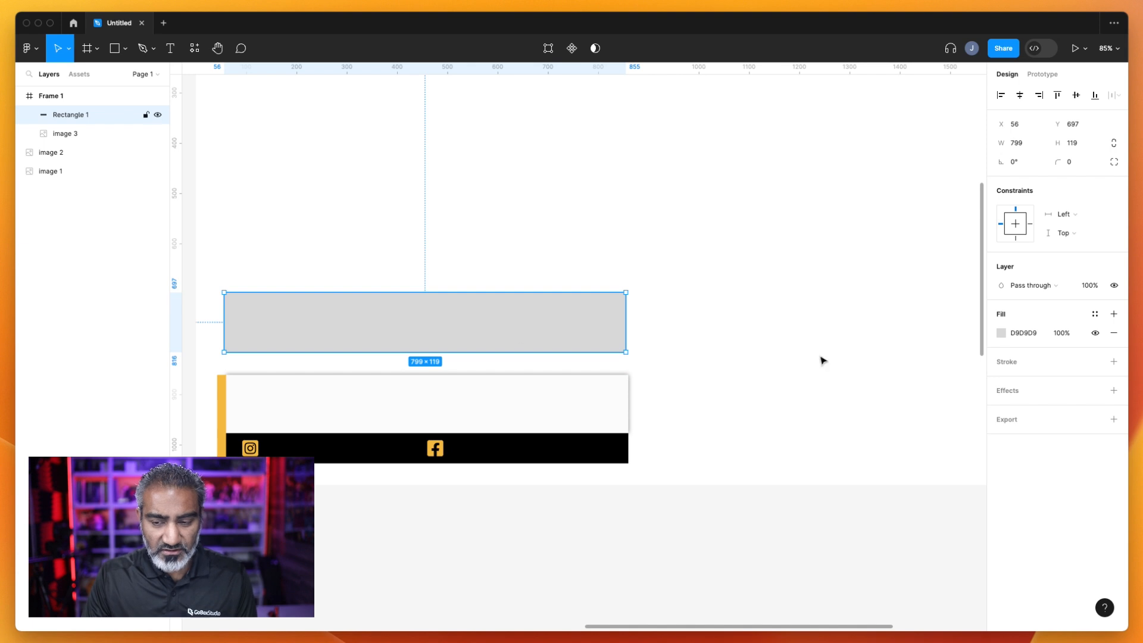
left_click(1002, 333)
left_click_drag(857, 340, 831, 322)
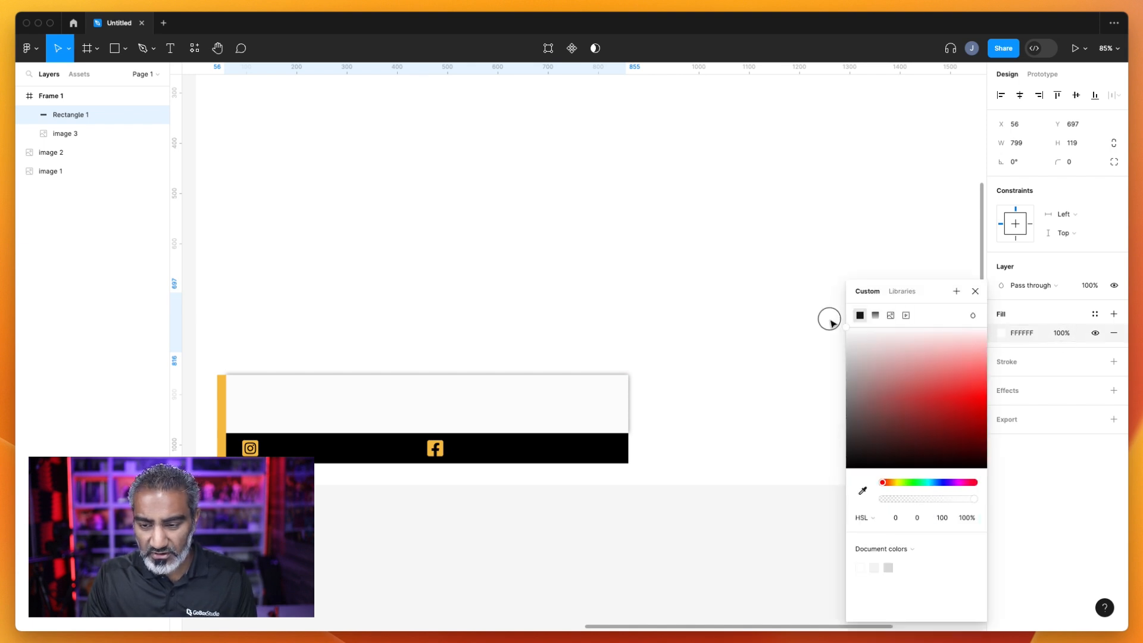
Give the rectangle a drop shadow with Y 1, blur 4 and spread 1
left_click(1113, 390)
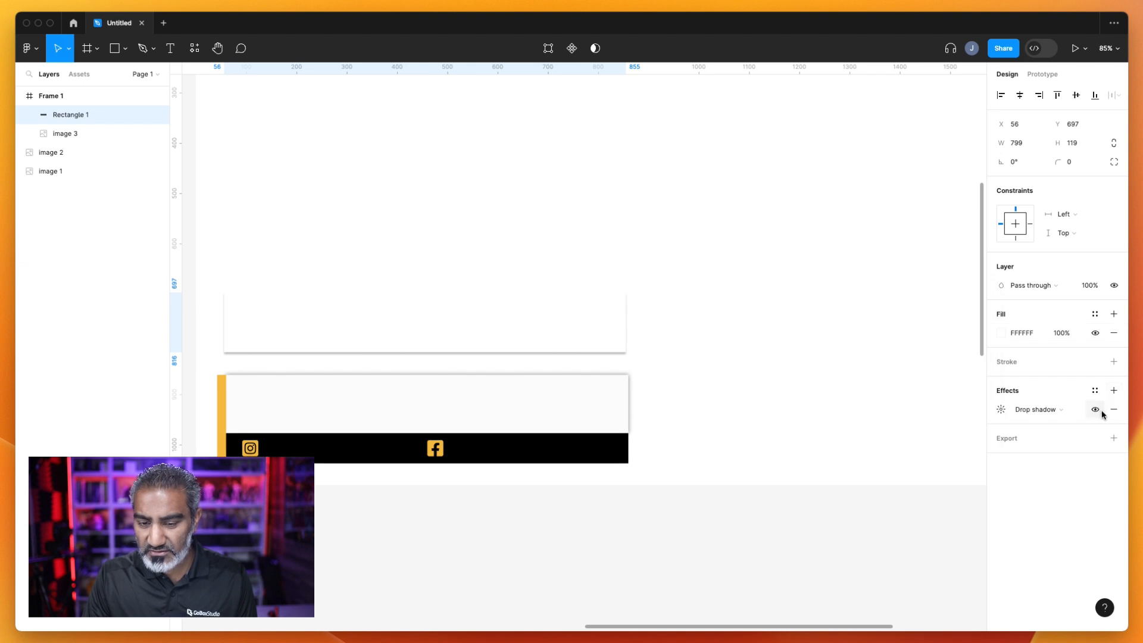
left_click(1001, 409)
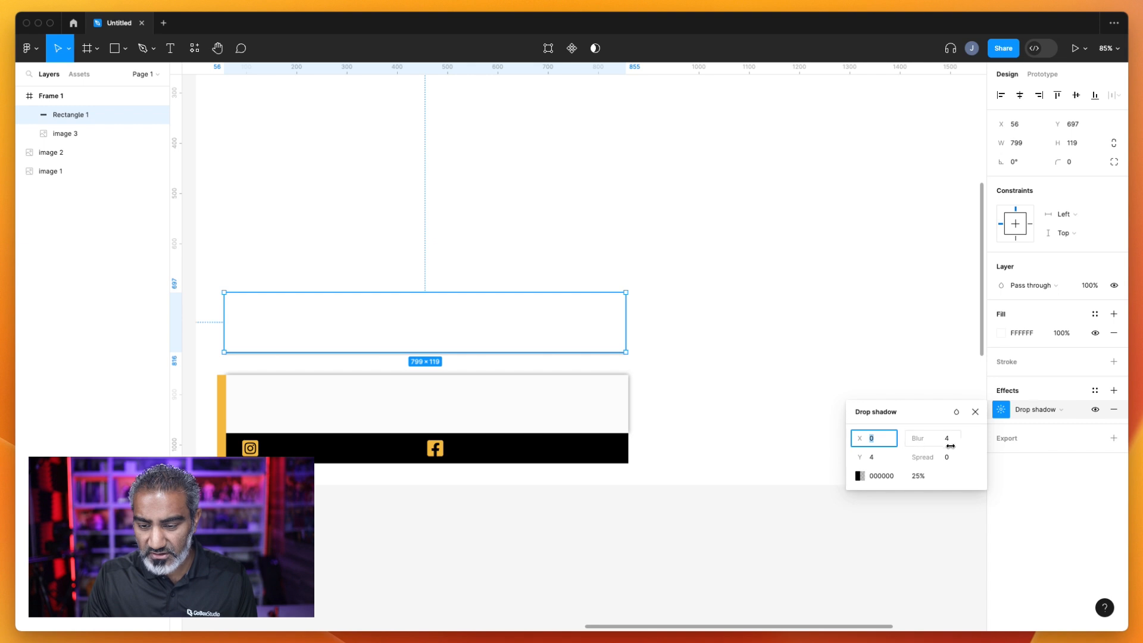
left_click_drag(924, 457, 858, 458)
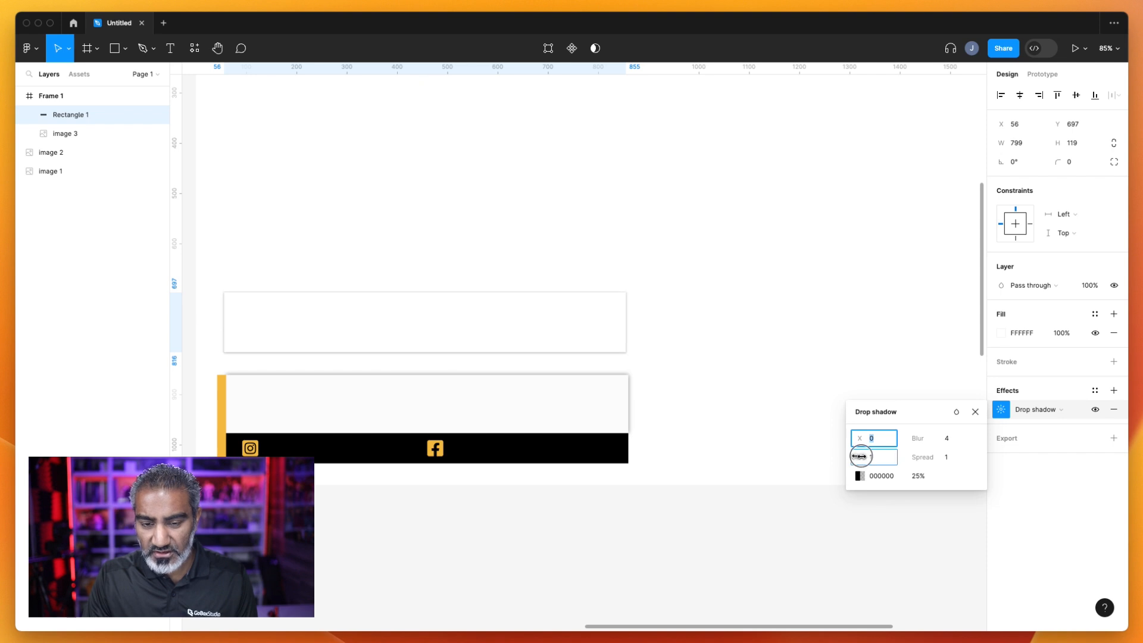
left_click(916, 438)
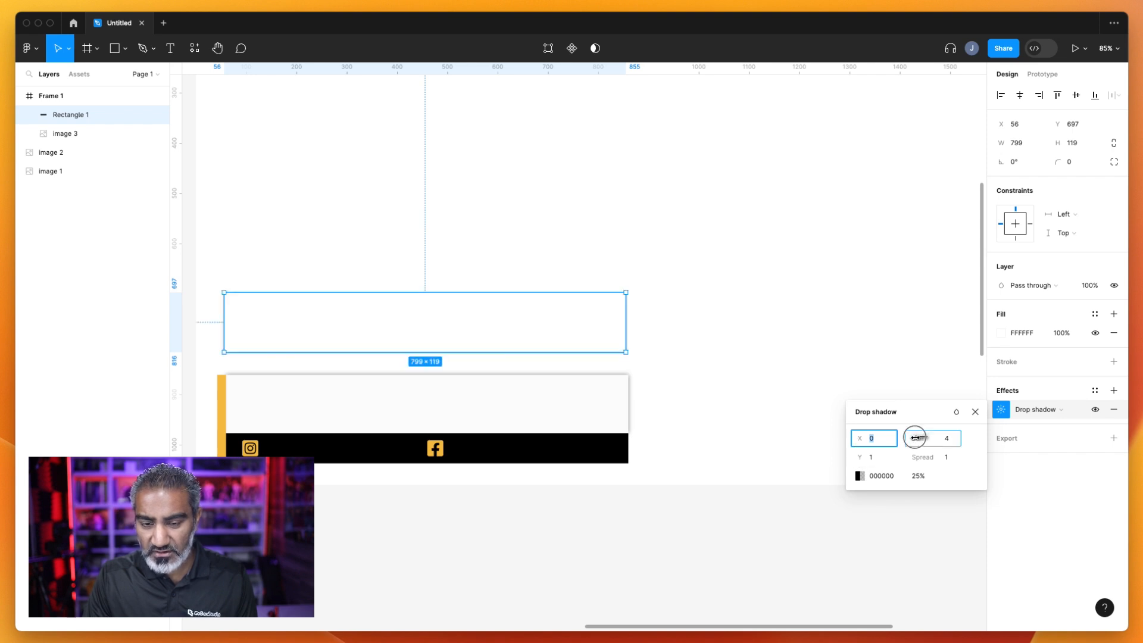
left_click(679, 322)
left_click(498, 321)
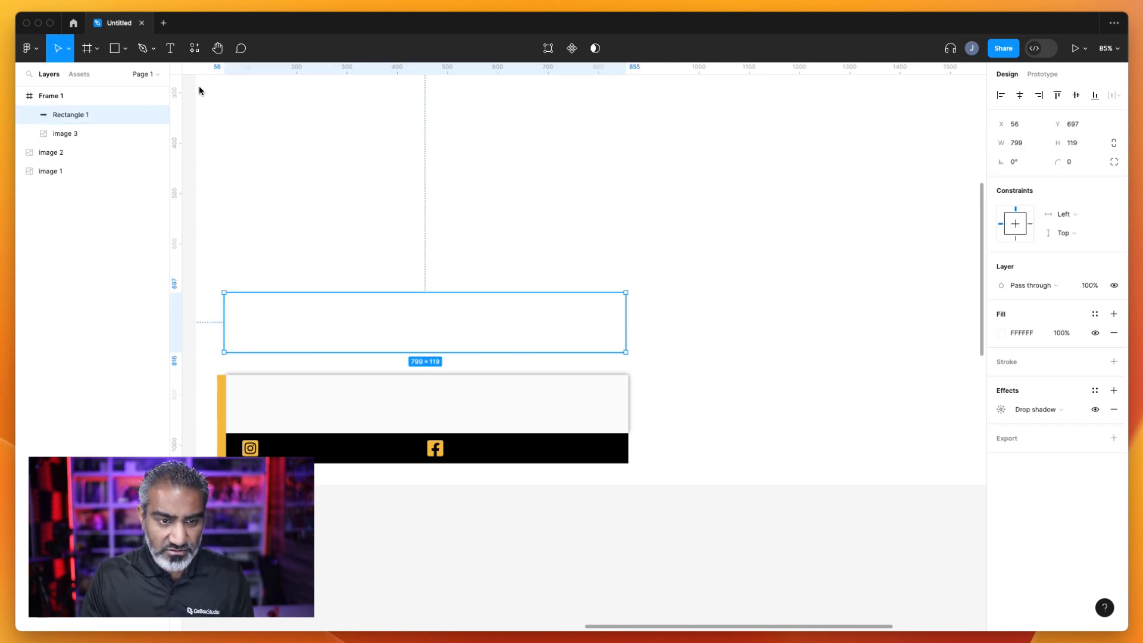
Add a text layer with the presenter's name inside the white rectangle
left_click(171, 49)
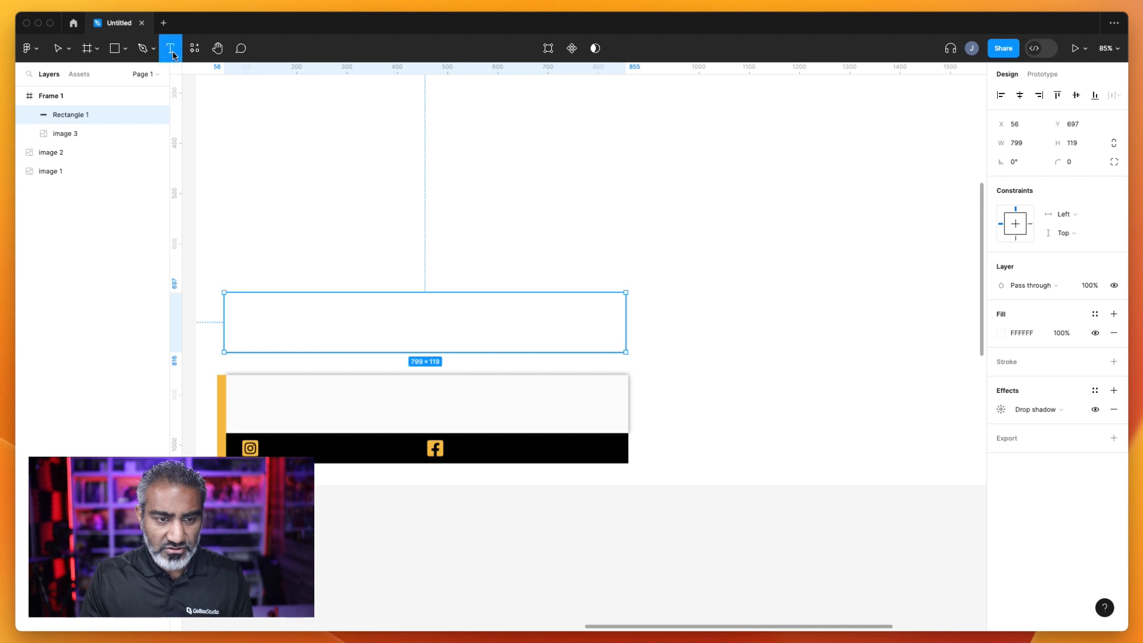
left_click(302, 325)
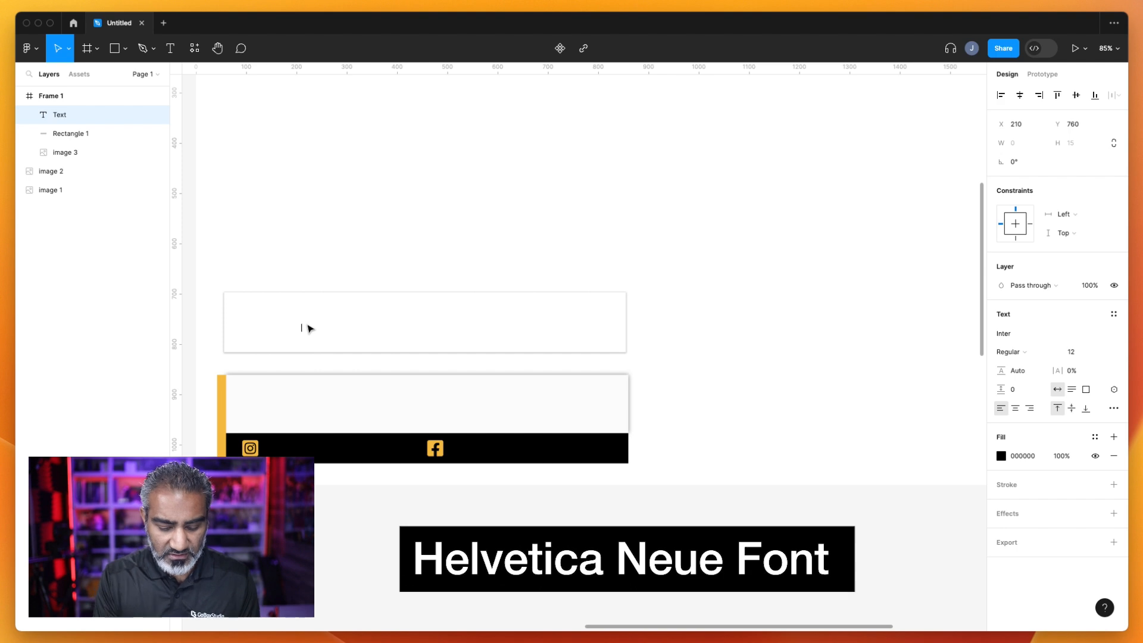
type("JUNAID AHMED")
key("Escape")
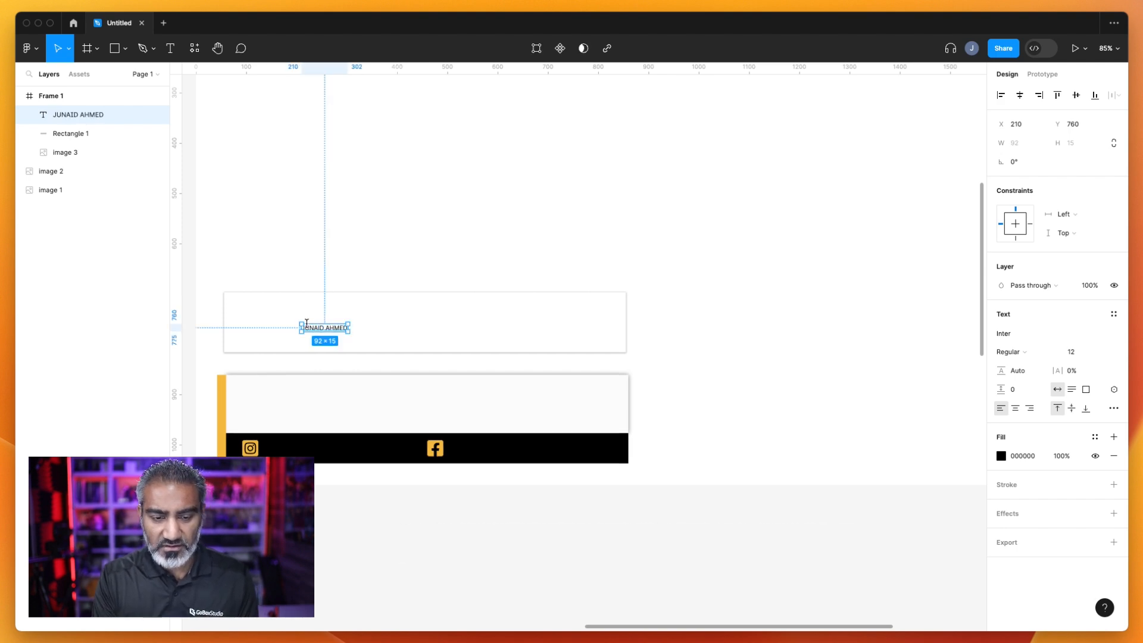
Set the name text to size 25 in Semi Bold
left_click(1072, 354)
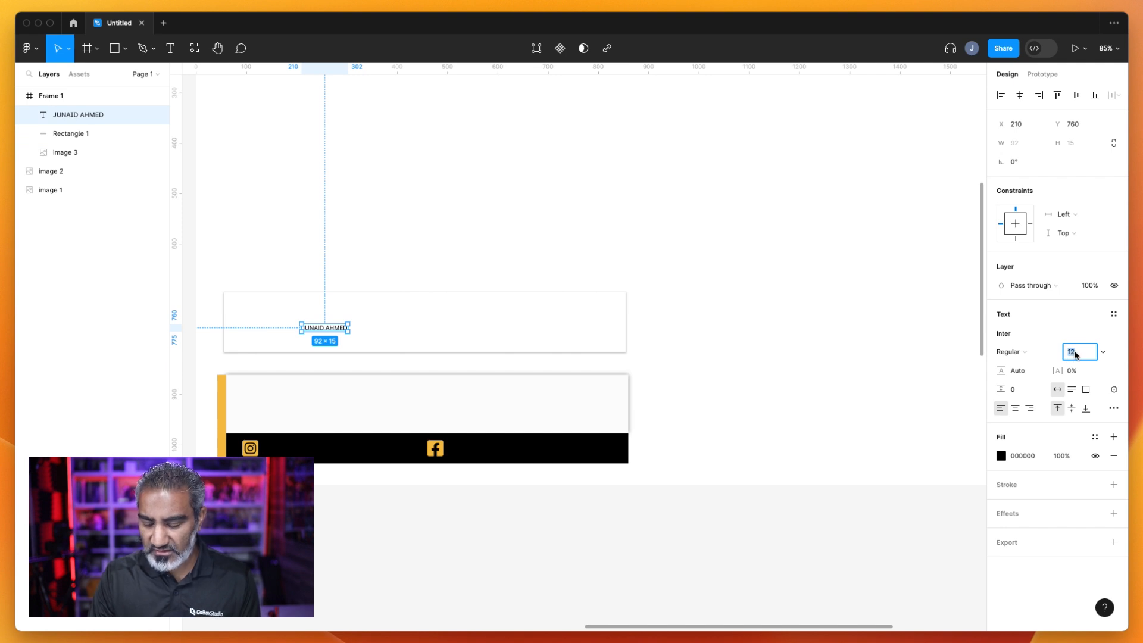
type("25")
key("Return")
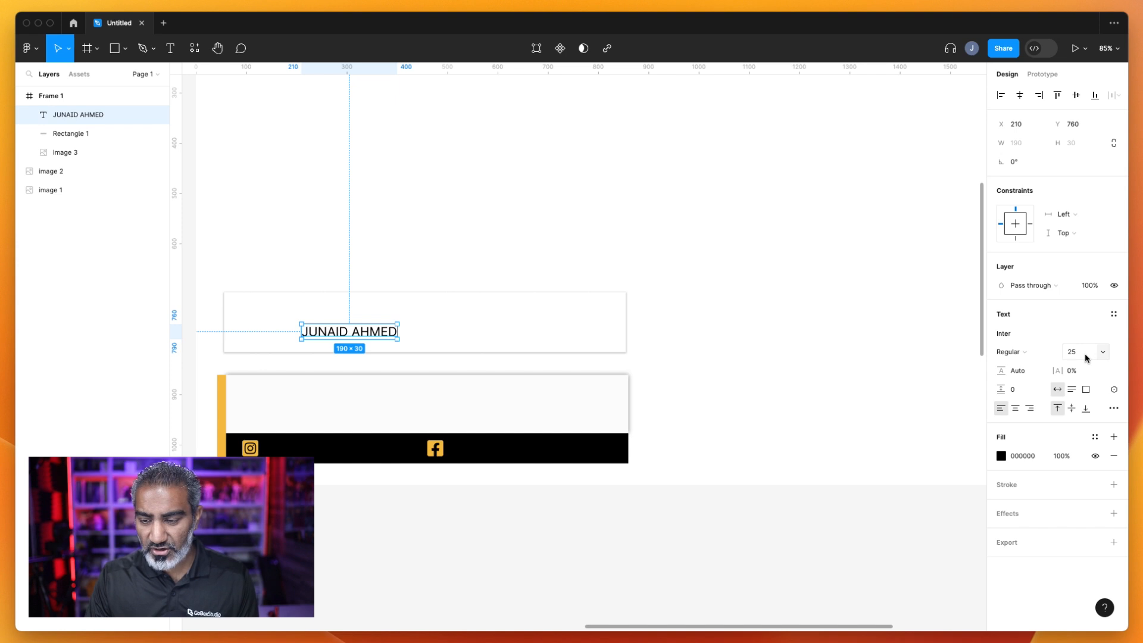
left_click(1027, 356)
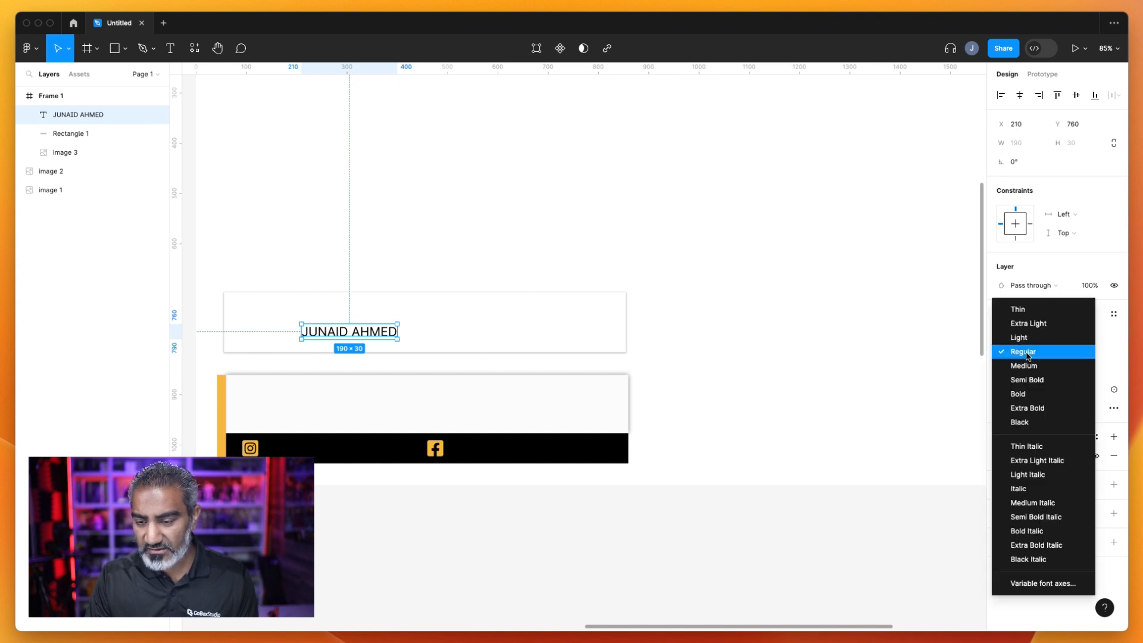
left_click(1022, 381)
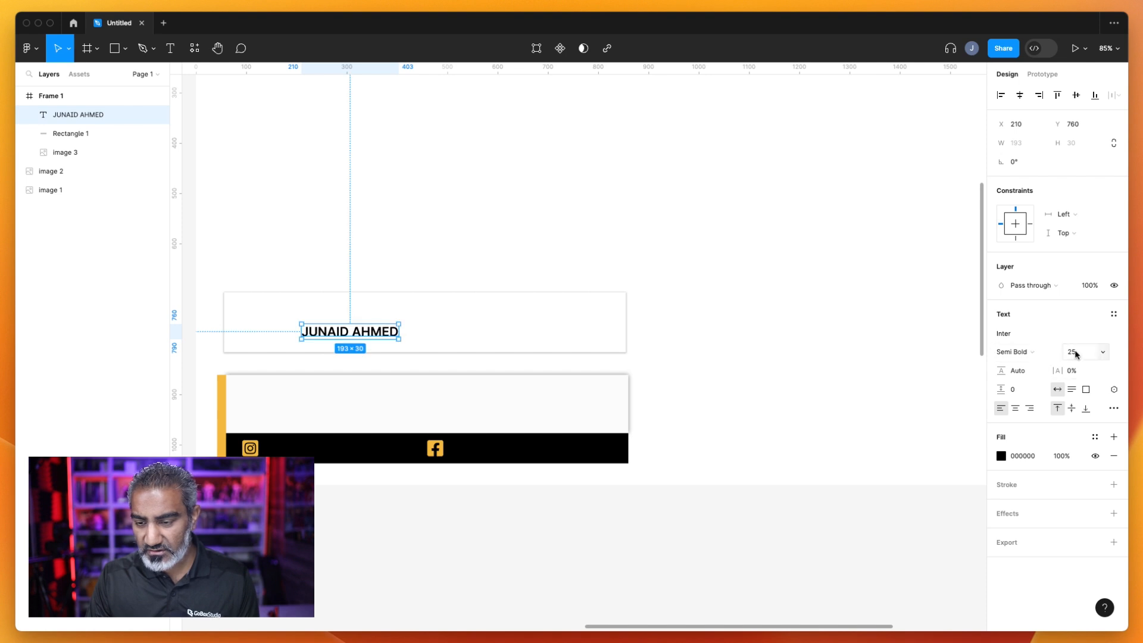
Set the name text to size 36 and widen its box, moving it left
left_click(1103, 355)
left_click(1104, 355)
left_click(1104, 355)
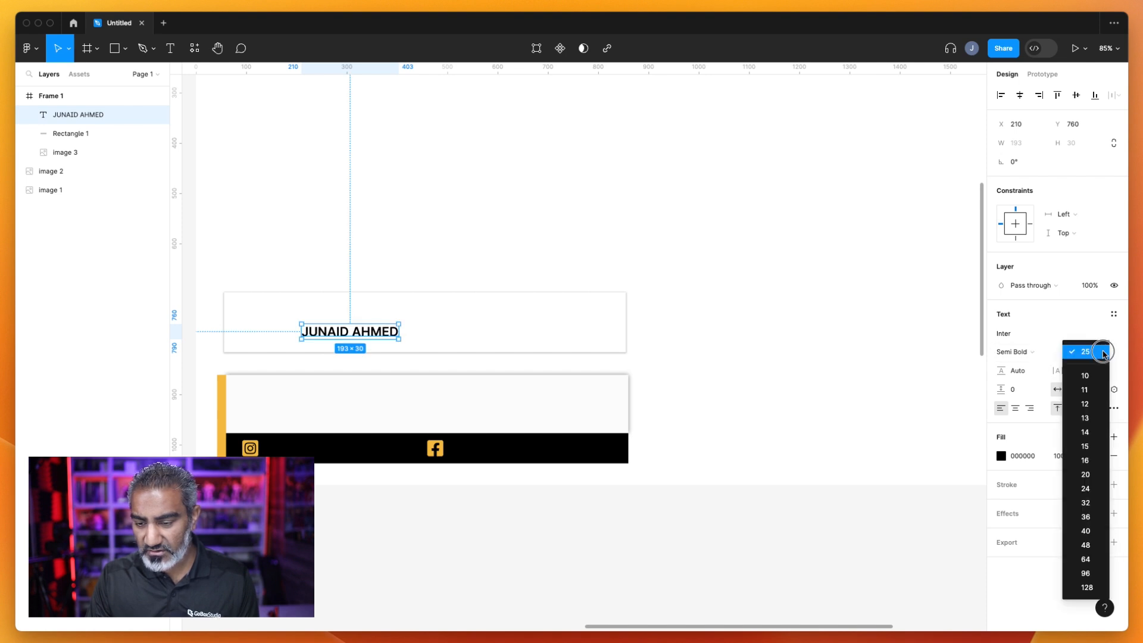
left_click(1084, 517)
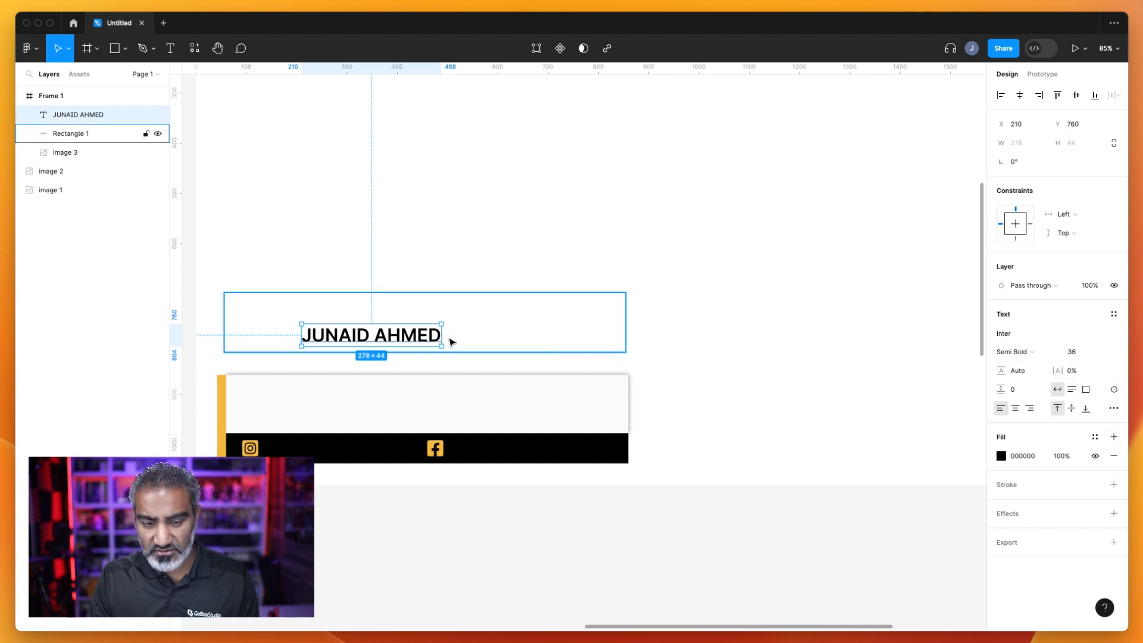
left_click_drag(443, 325, 566, 306)
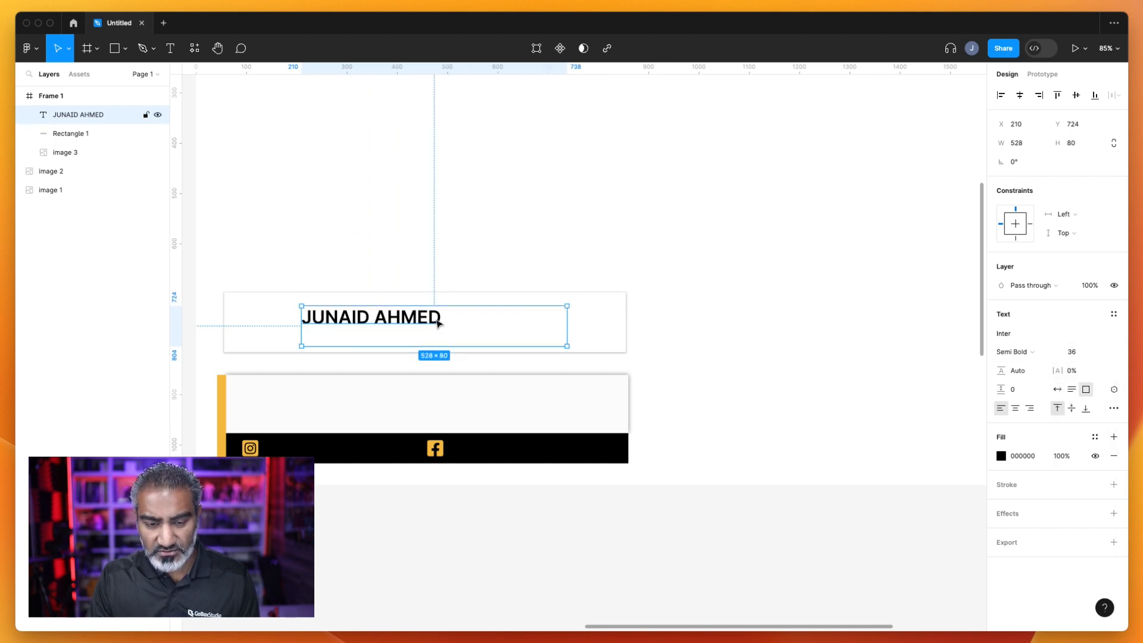
left_click_drag(439, 330, 390, 316)
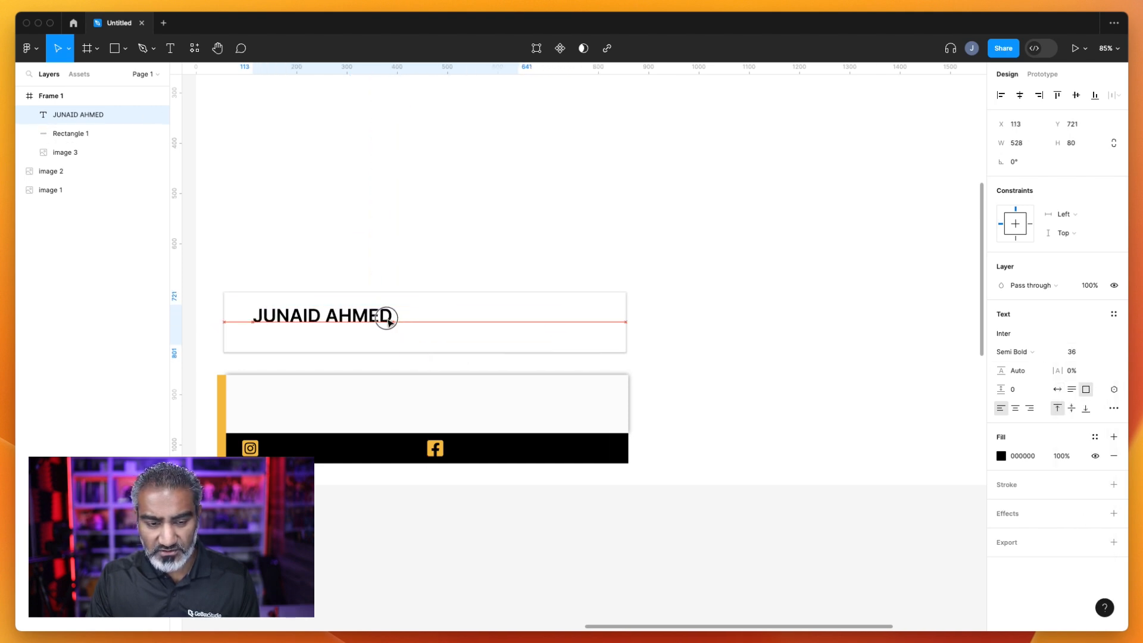
Raise the name text size to 48, then 64, and nudge it left and up
left_click(1103, 352)
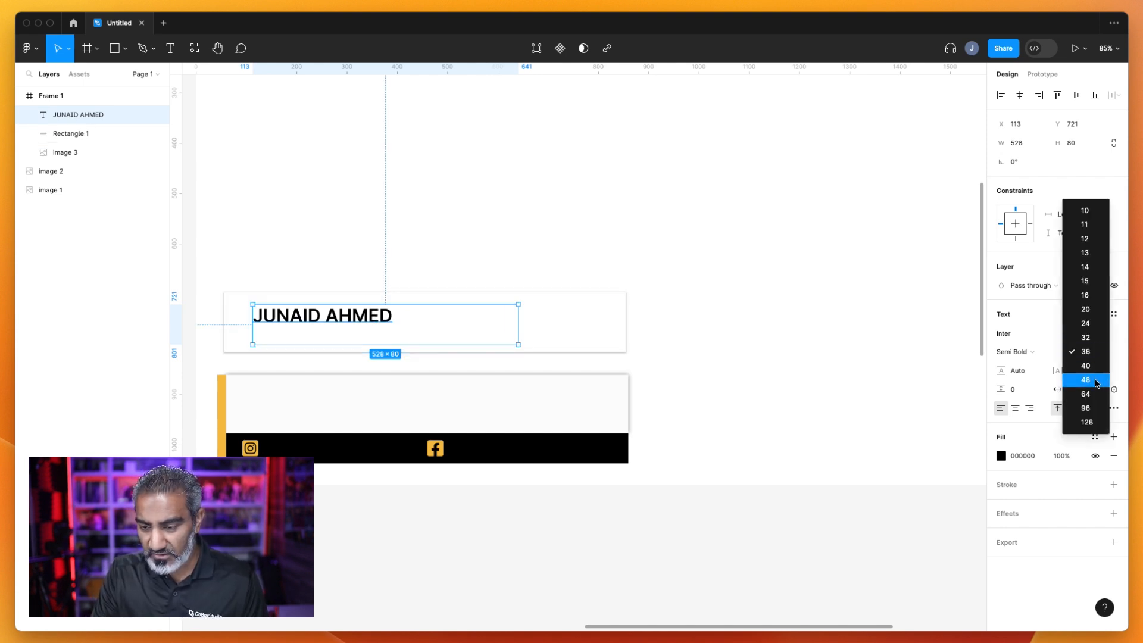
left_click(1097, 380)
left_click(1102, 352)
left_click(1098, 367)
mouse_move(419, 330)
left_mouse_down()
mouse_move(408, 327)
mouse_move(461, 328)
mouse_move(393, 328)
mouse_move(404, 326)
left_mouse_up()
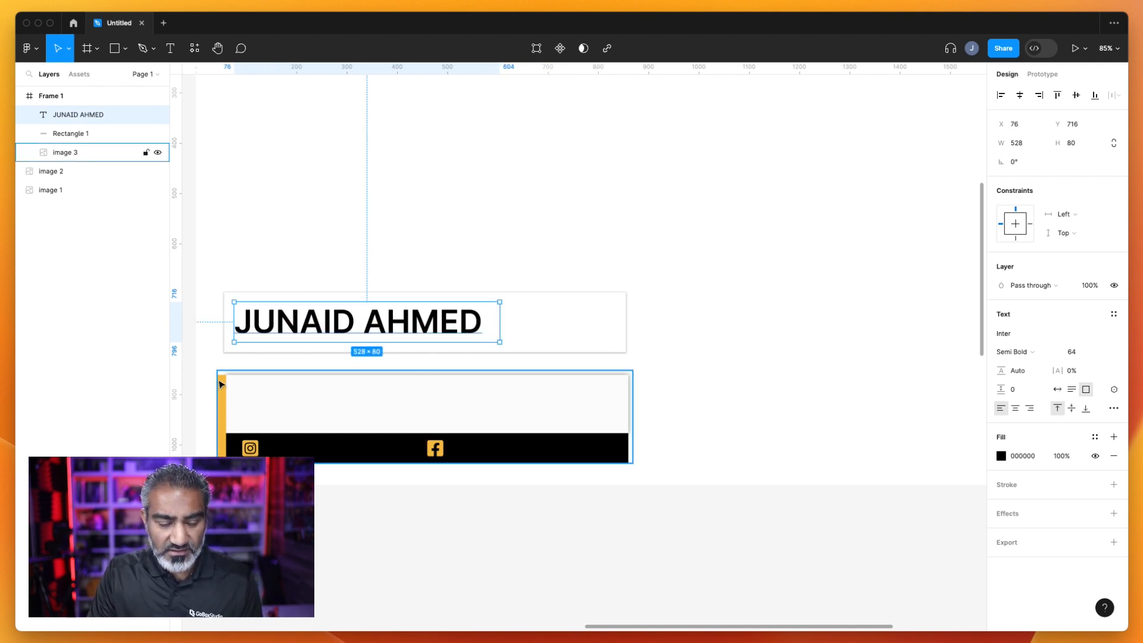
Draw a thin vertical bar left of the name card
left_click(221, 385)
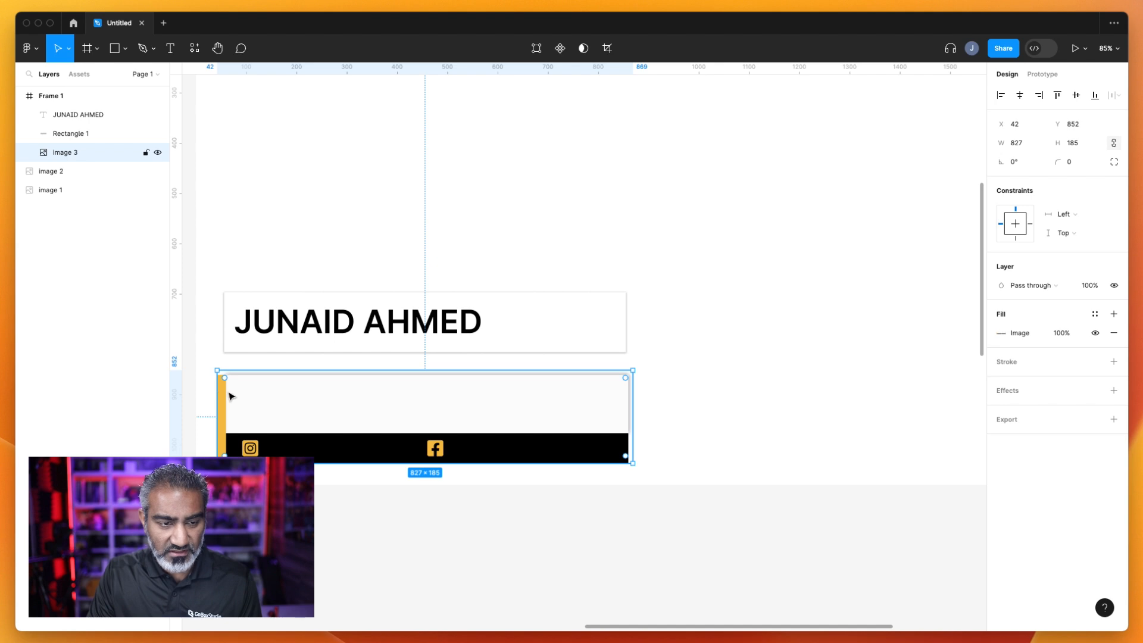
left_click(115, 48)
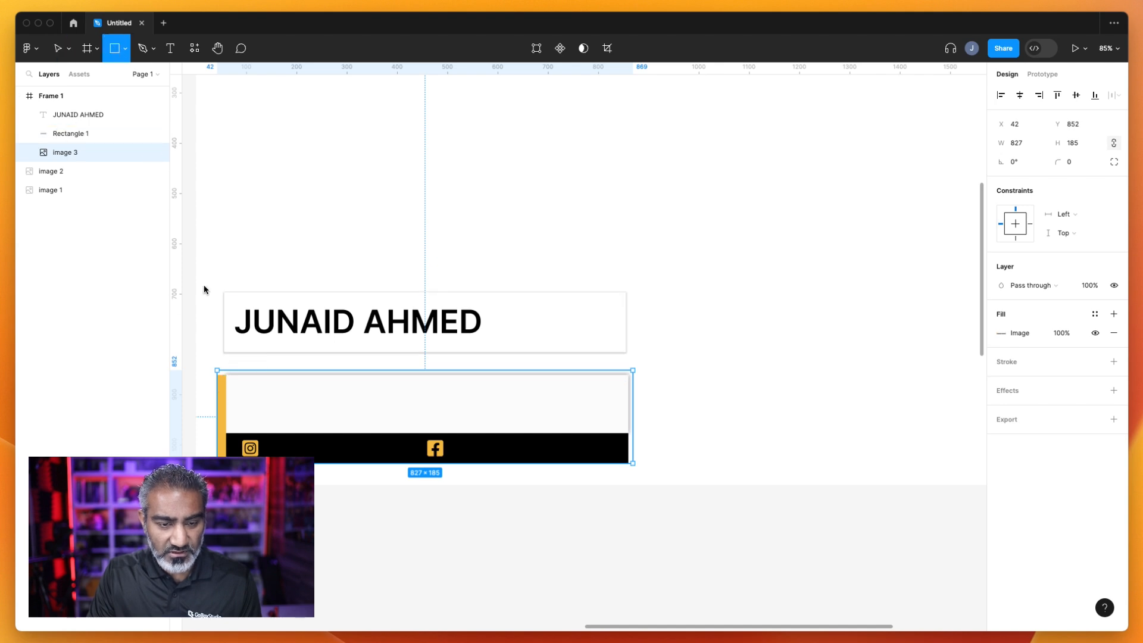
left_click_drag(218, 291, 220, 376)
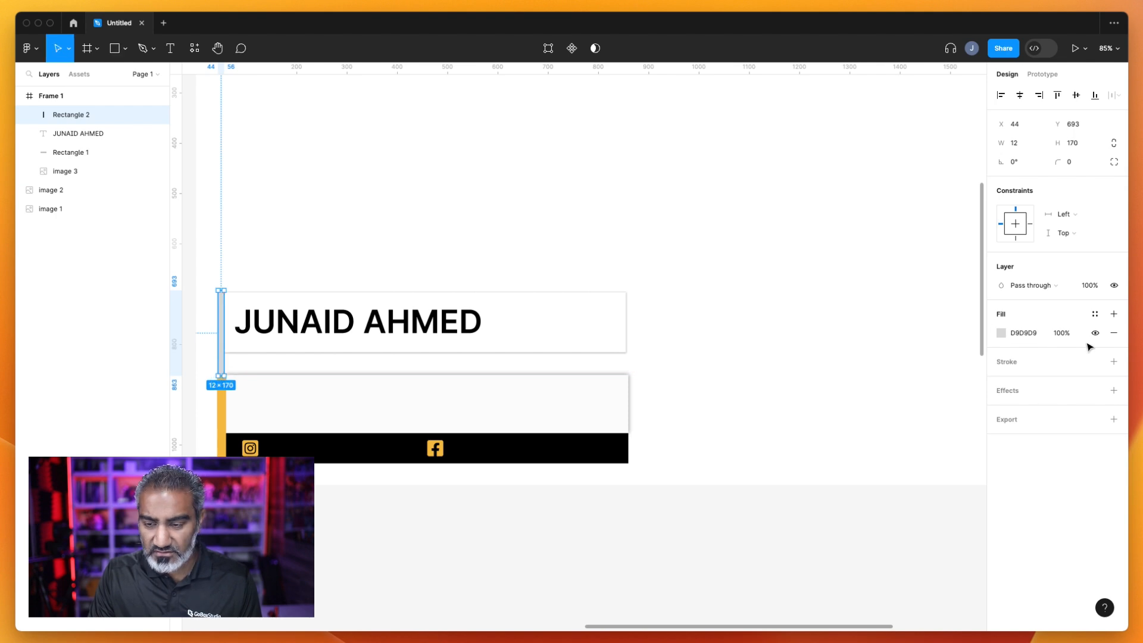
Fill the vertical bar with saturated red C91414
left_click(1013, 337)
left_click(1002, 335)
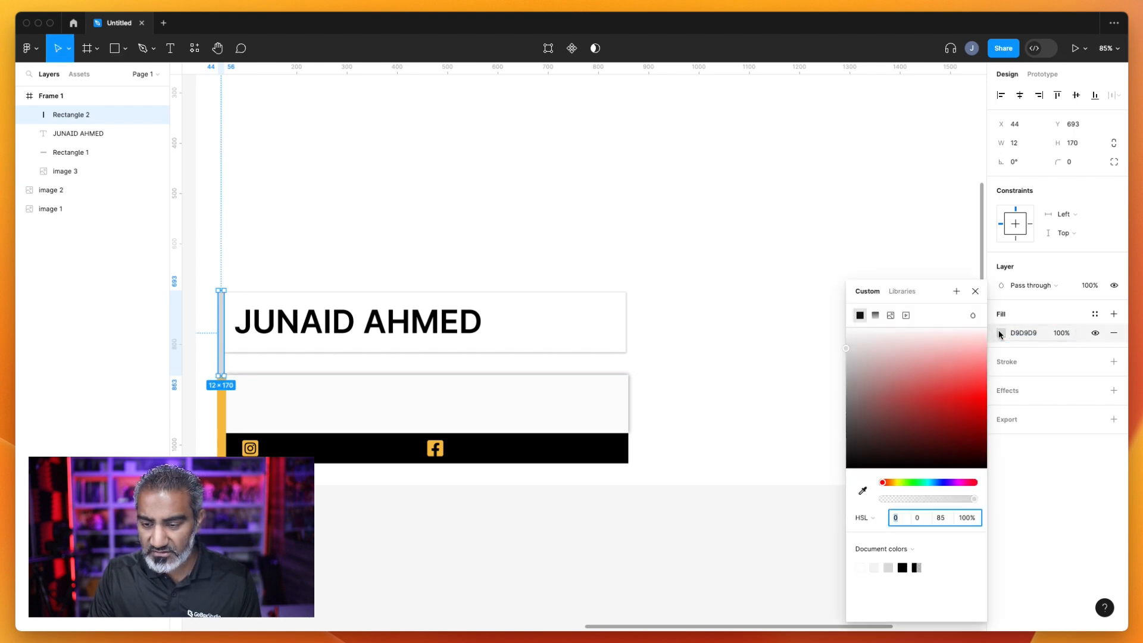
left_click(862, 491)
left_click(222, 417)
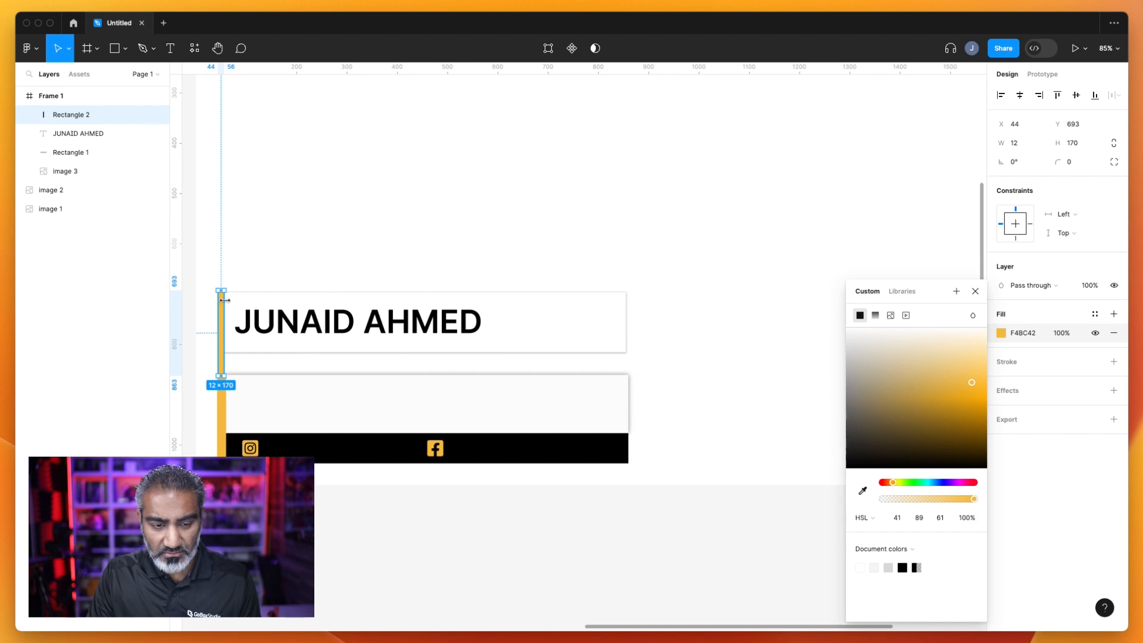
left_click_drag(893, 483, 980, 486)
left_click_drag(972, 387, 963, 414)
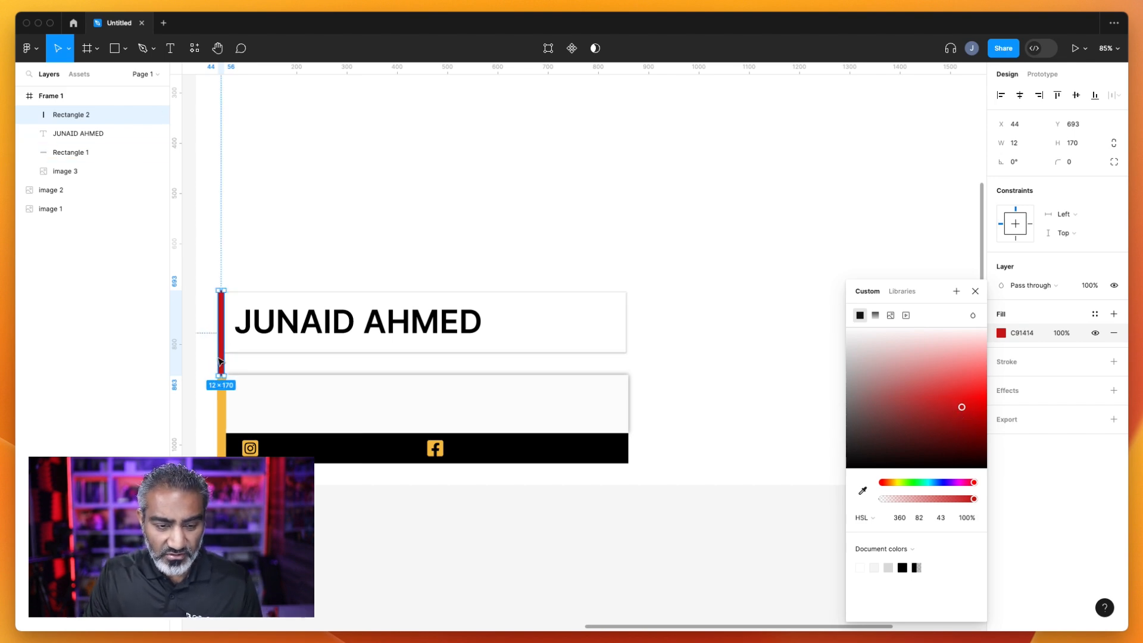
Widen the red bar to 14 and move the image 3 banner down to Y 875
left_click_drag(217, 353, 216, 353)
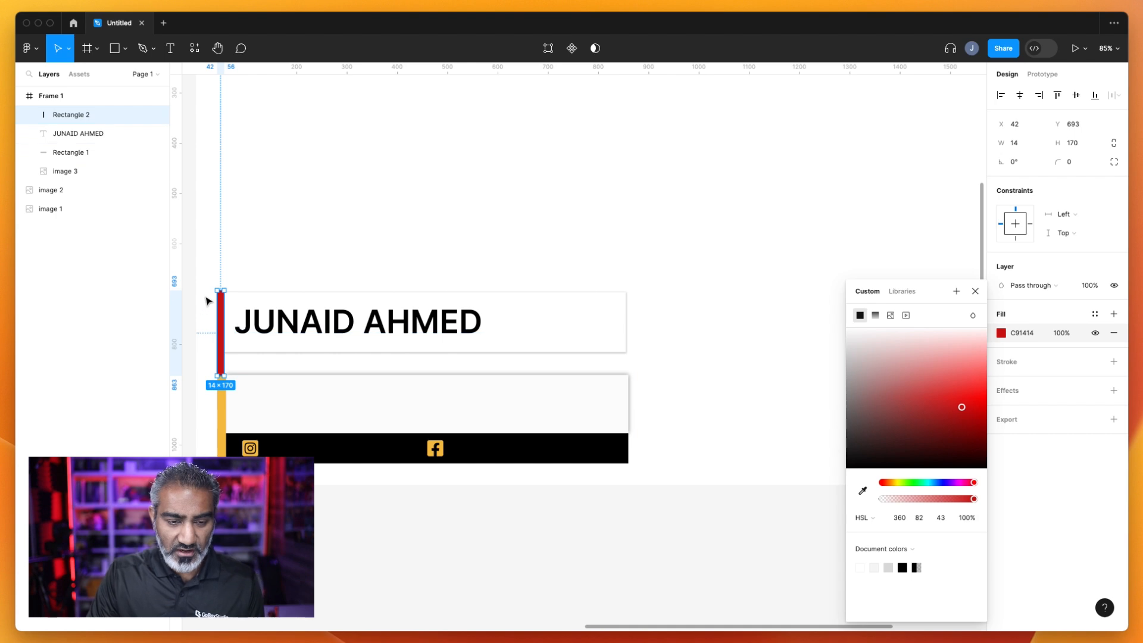
scroll(209, 298, "left", 2)
scroll(209, 297, "down", 1)
scroll(209, 293, "left", 2)
scroll(209, 294, "down", 1)
scroll(268, 273, "down", 1)
scroll(268, 269, "up", 5)
left_click(324, 433)
left_click_drag(324, 433, 323, 452)
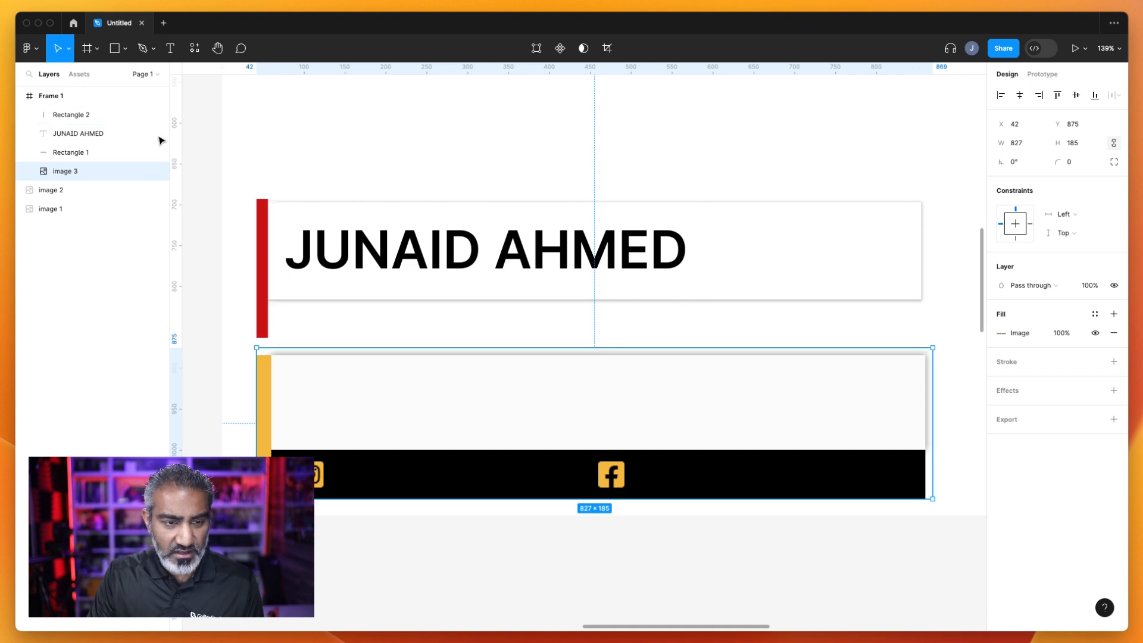
left_click(116, 50)
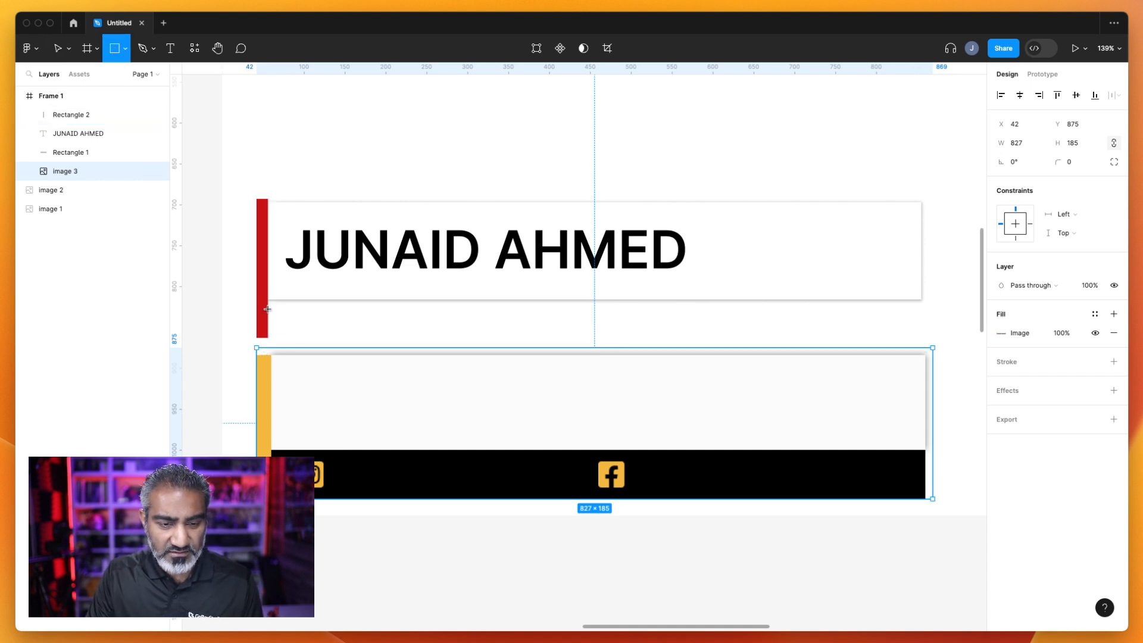
Draw a 799×48 strip under the name and fill it black 000000
mouse_move(268, 299)
left_mouse_down()
mouse_move(405, 332)
mouse_move(799, 350)
mouse_move(893, 329)
mouse_move(921, 338)
left_mouse_up()
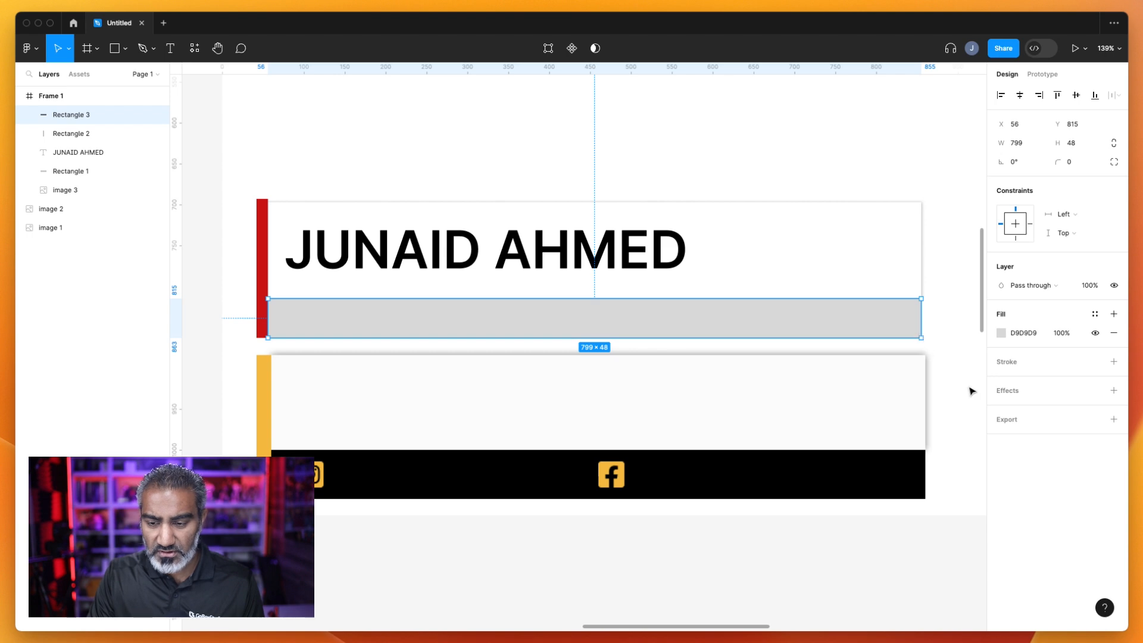
left_click(1001, 333)
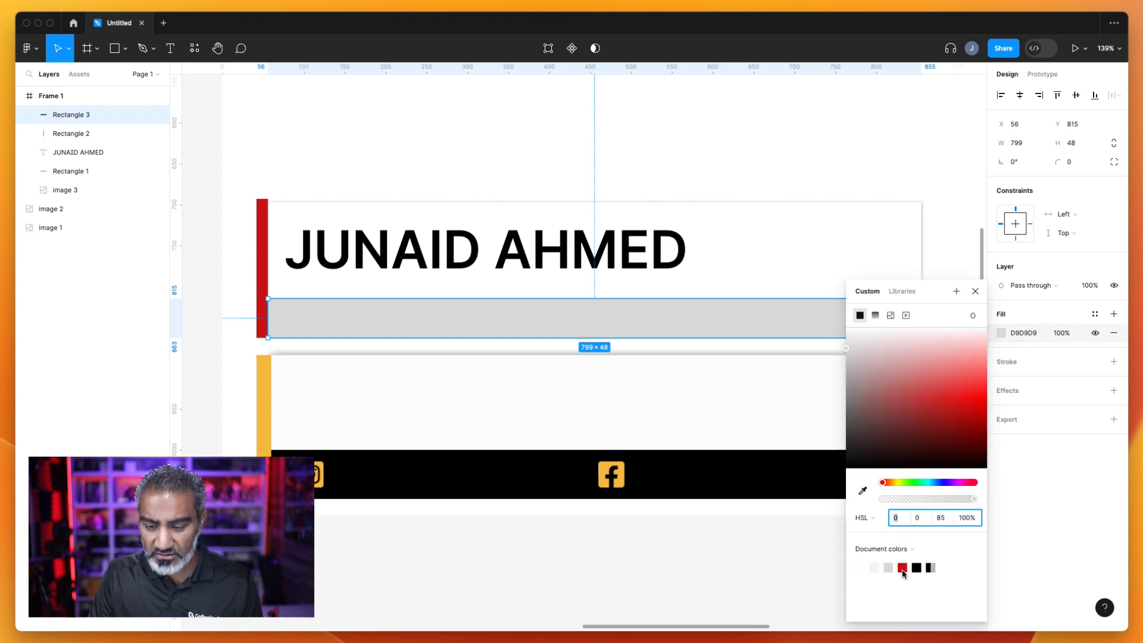
left_click(903, 569)
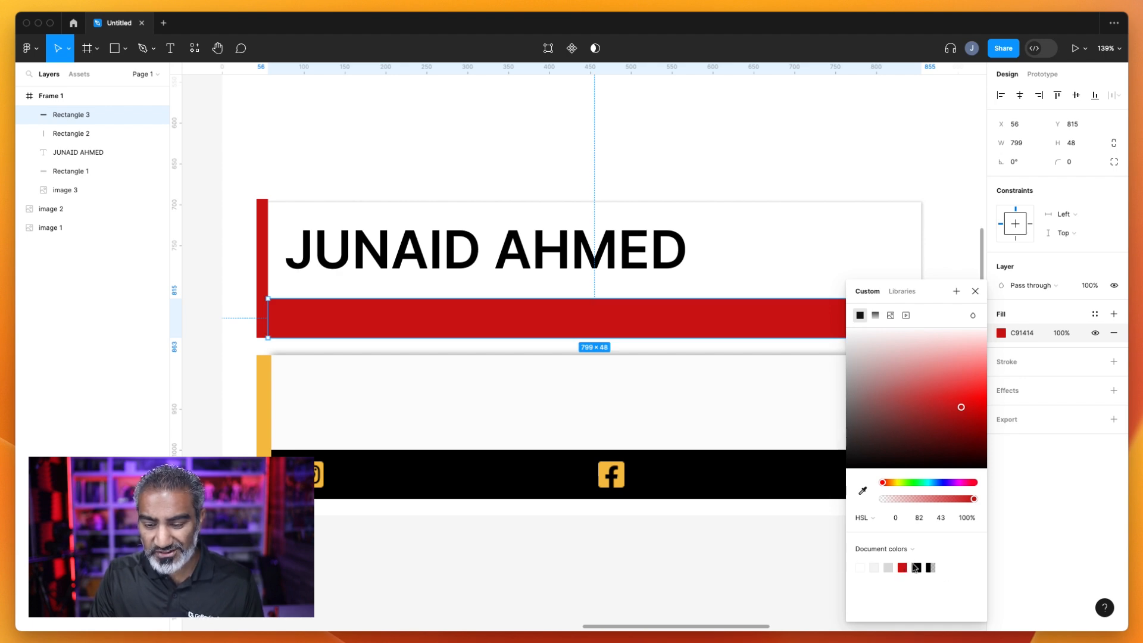
left_click(917, 568)
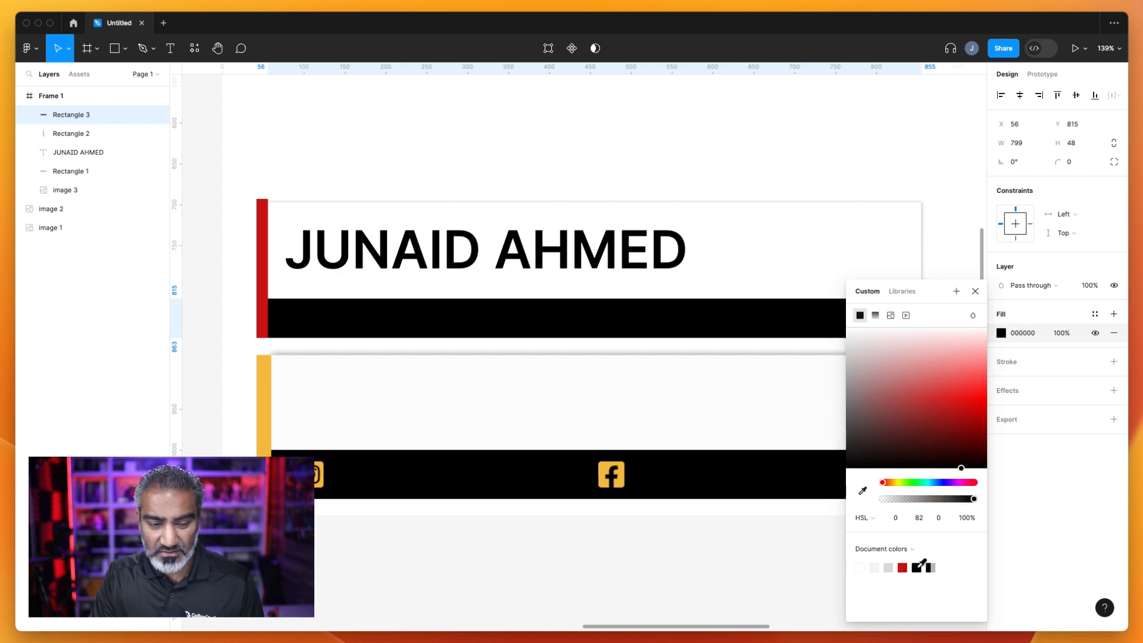
left_click(260, 252)
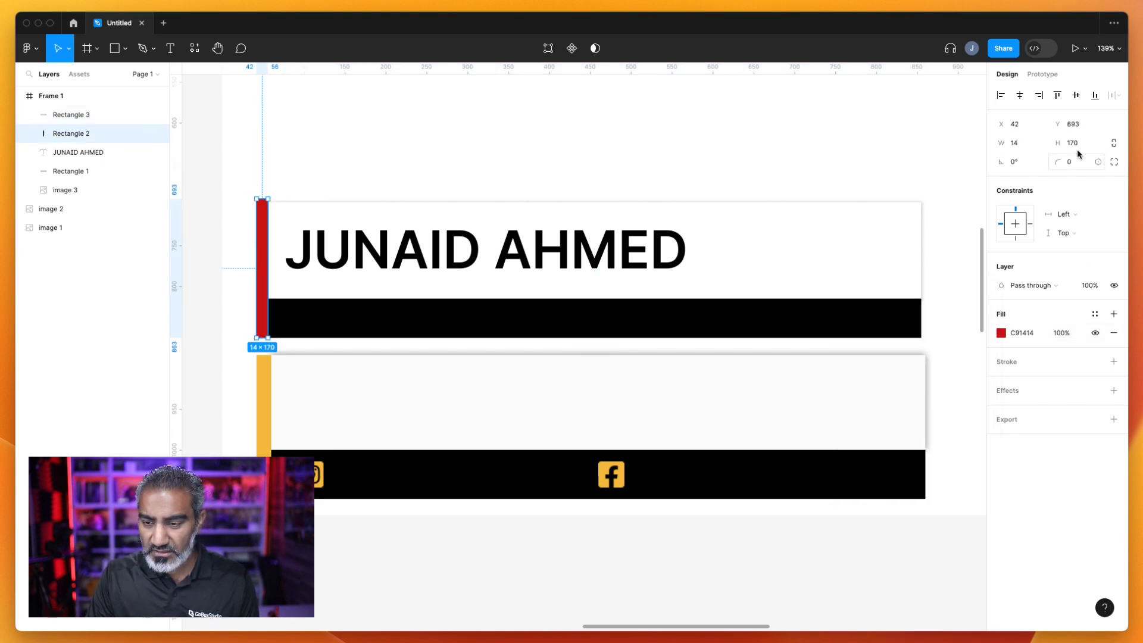
Widen the red bar to 16, shift it left, and lower the black strip to the card's bottom
left_click_drag(999, 143, 1001, 143)
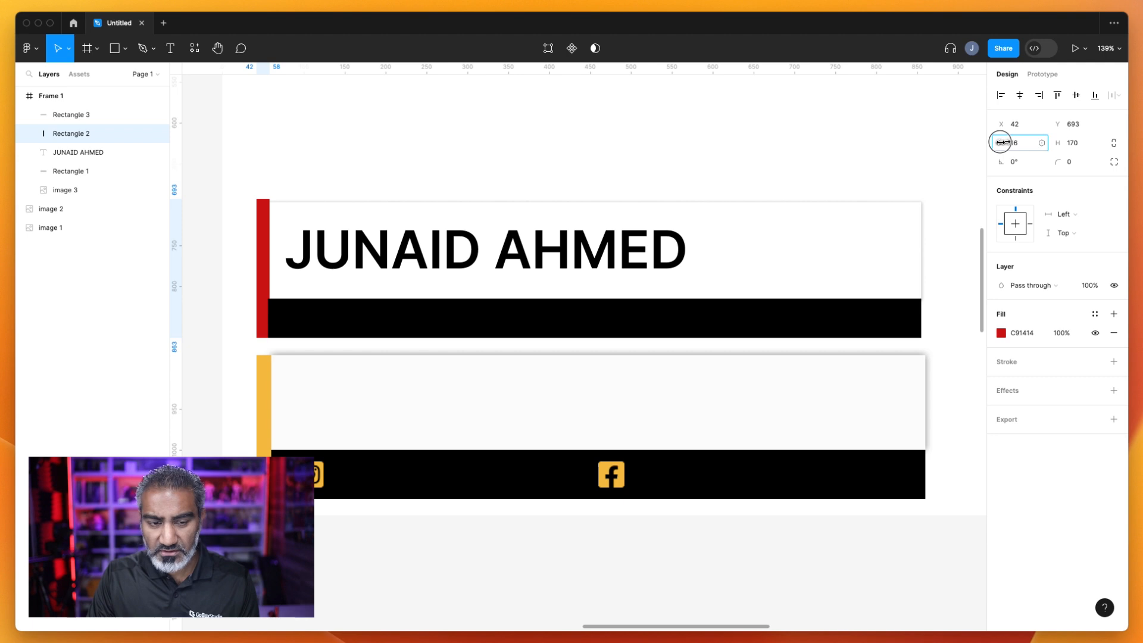
left_click_drag(263, 240, 258, 242)
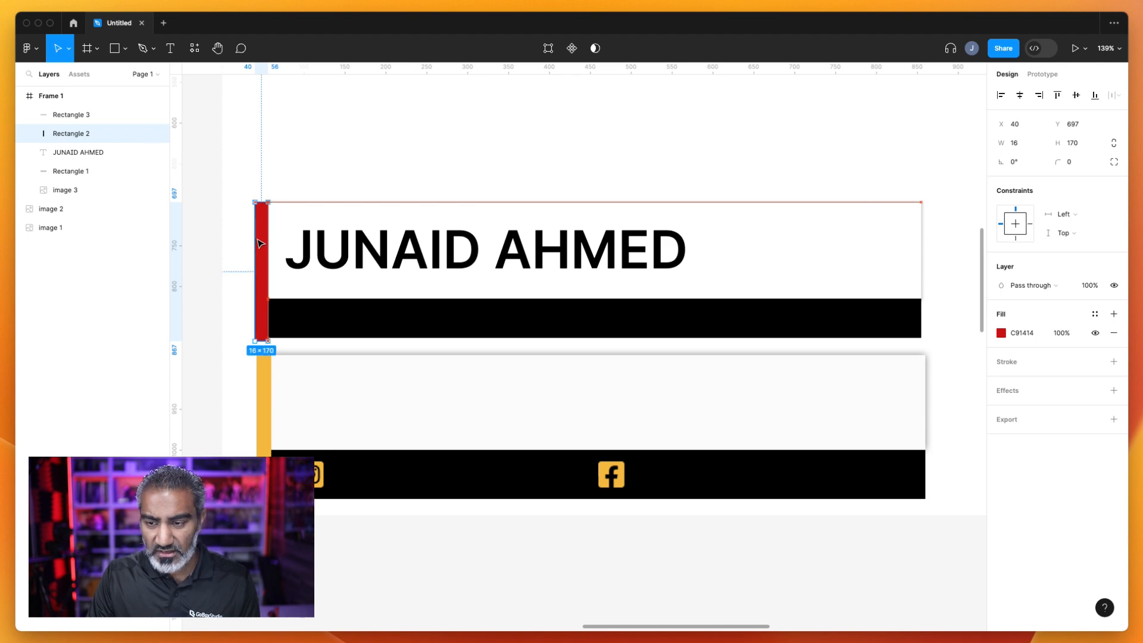
left_click_drag(314, 319, 315, 321)
Stretch the white name card taller and left so it meets the red bar
left_click(306, 299)
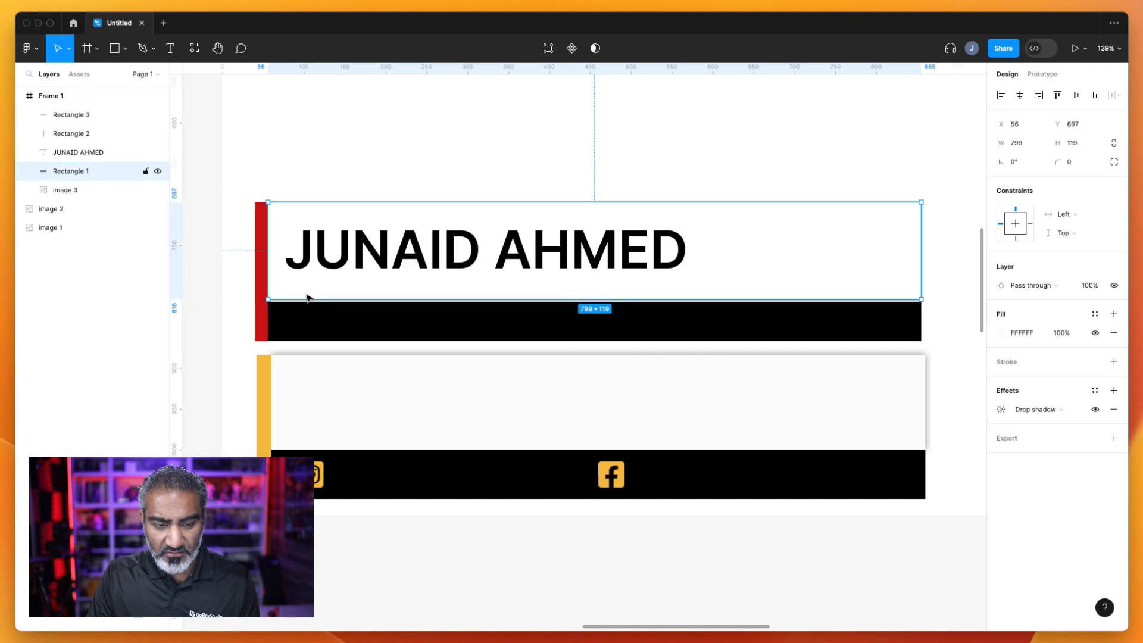
left_click_drag(612, 301, 610, 340)
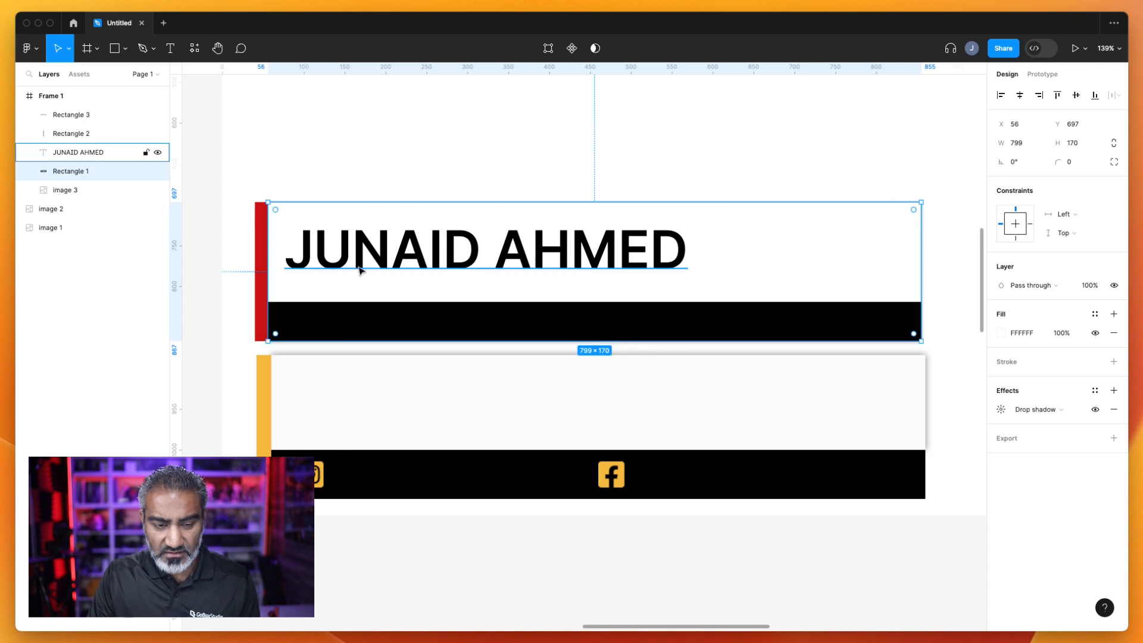
left_click_drag(269, 253, 255, 250)
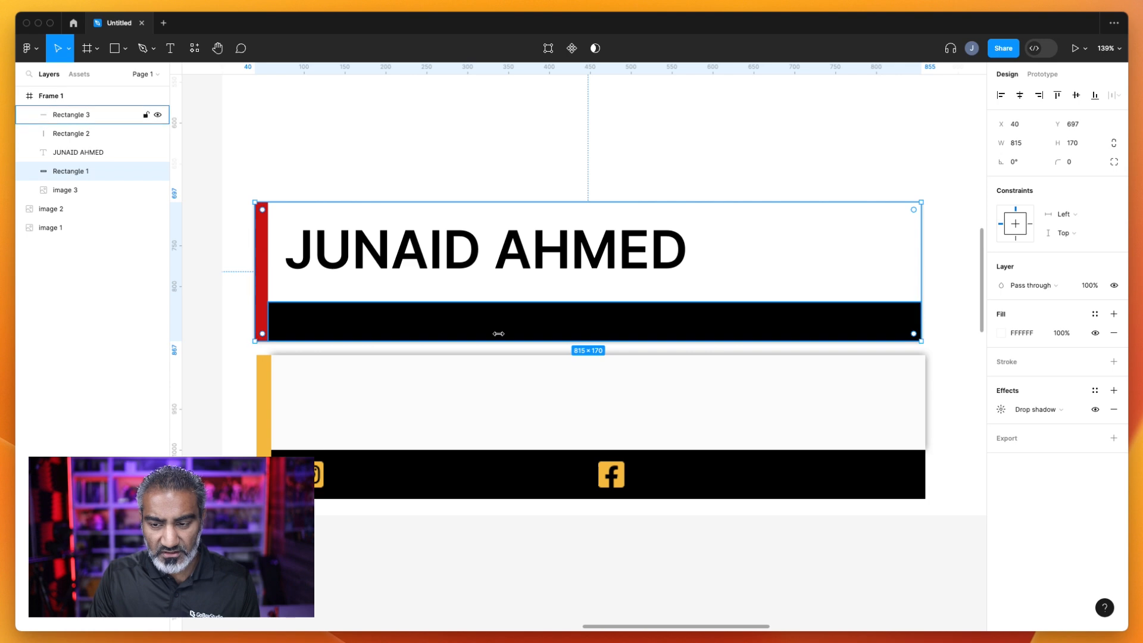
left_click(469, 147)
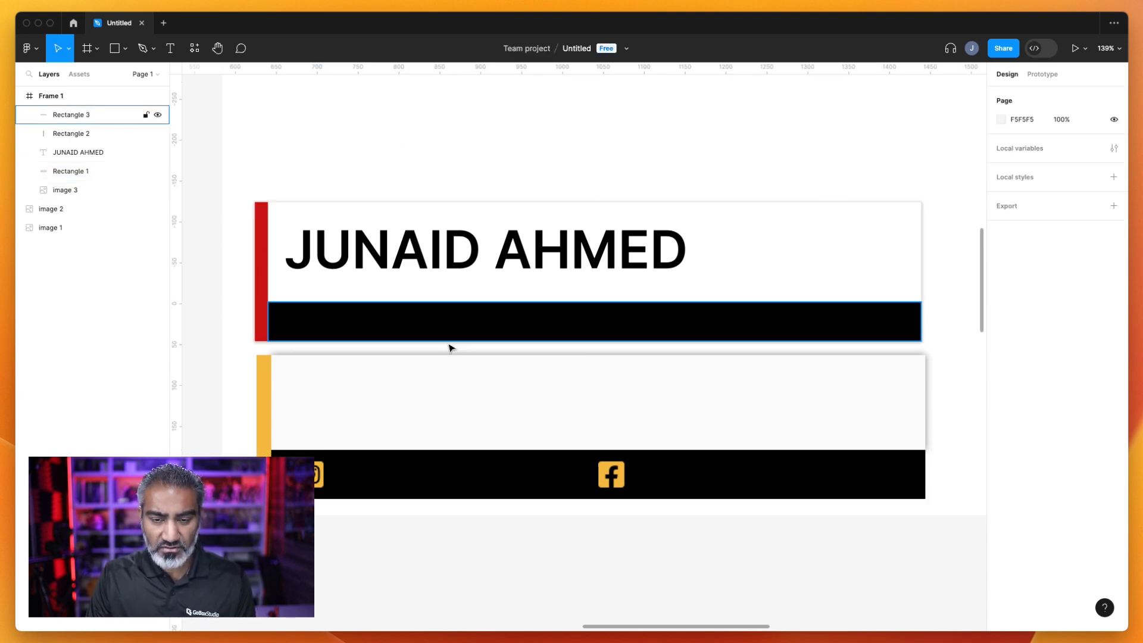
left_click(652, 488)
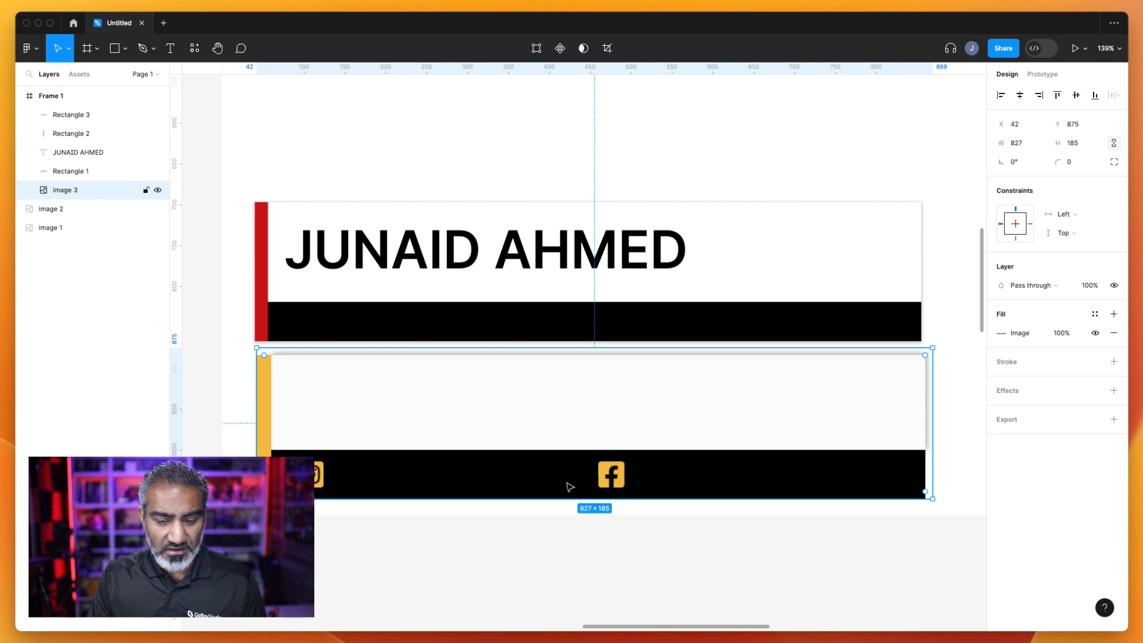
left_click(593, 238)
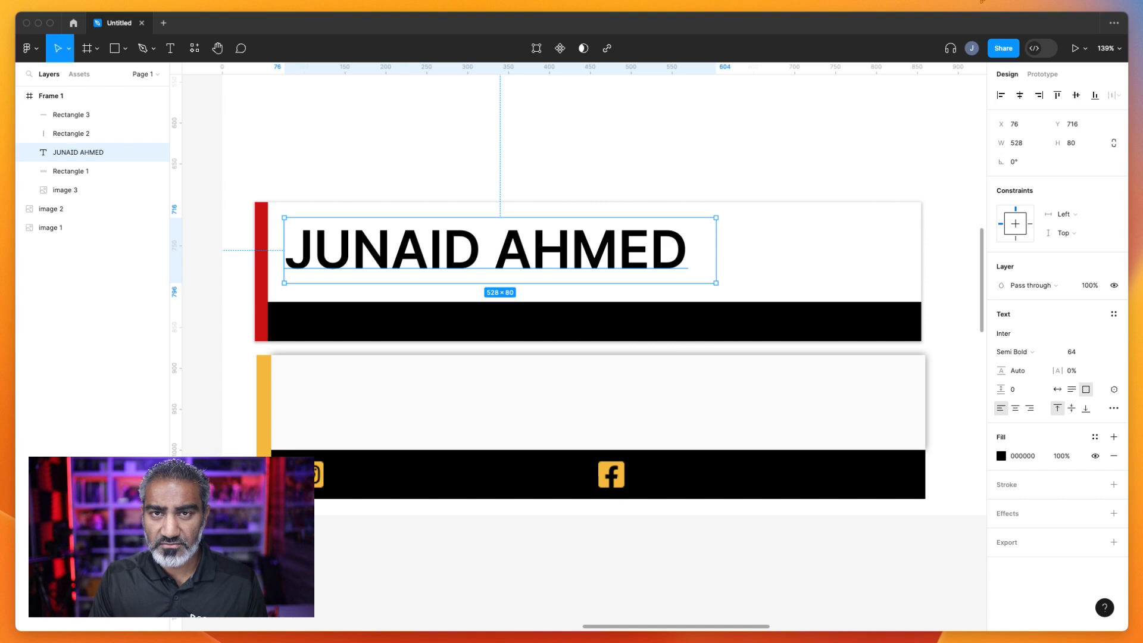
key("super+Tab")
Search Font Awesome for facebook and open the facebook brand icon (f09a)
left_click(256, 63)
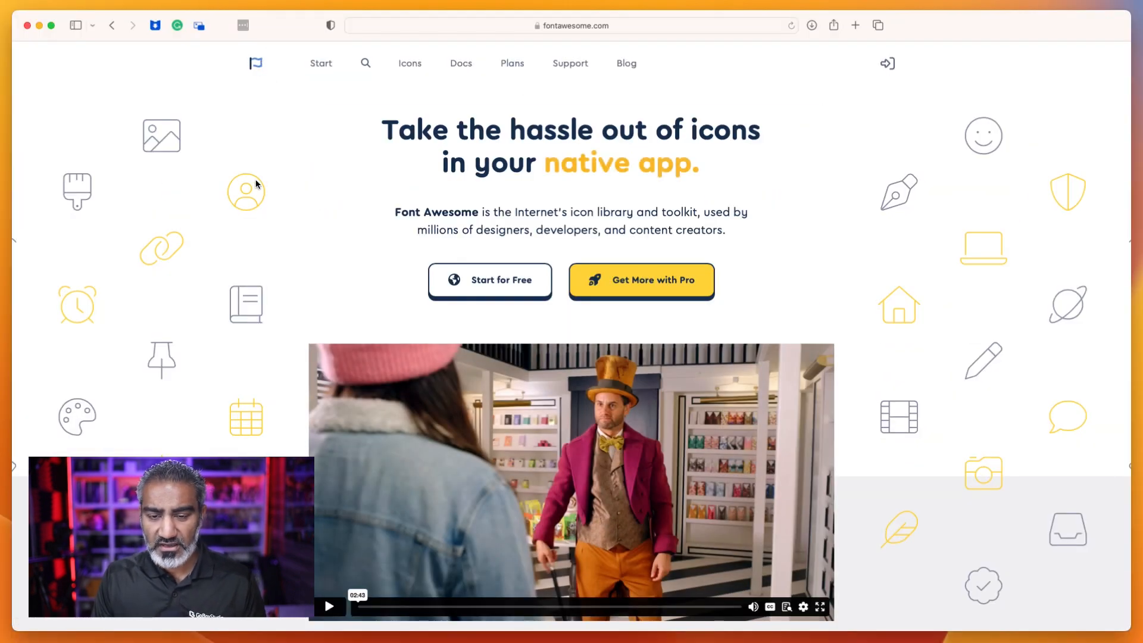
scroll(256, 183, "down", 5)
scroll(255, 183, "up", 5)
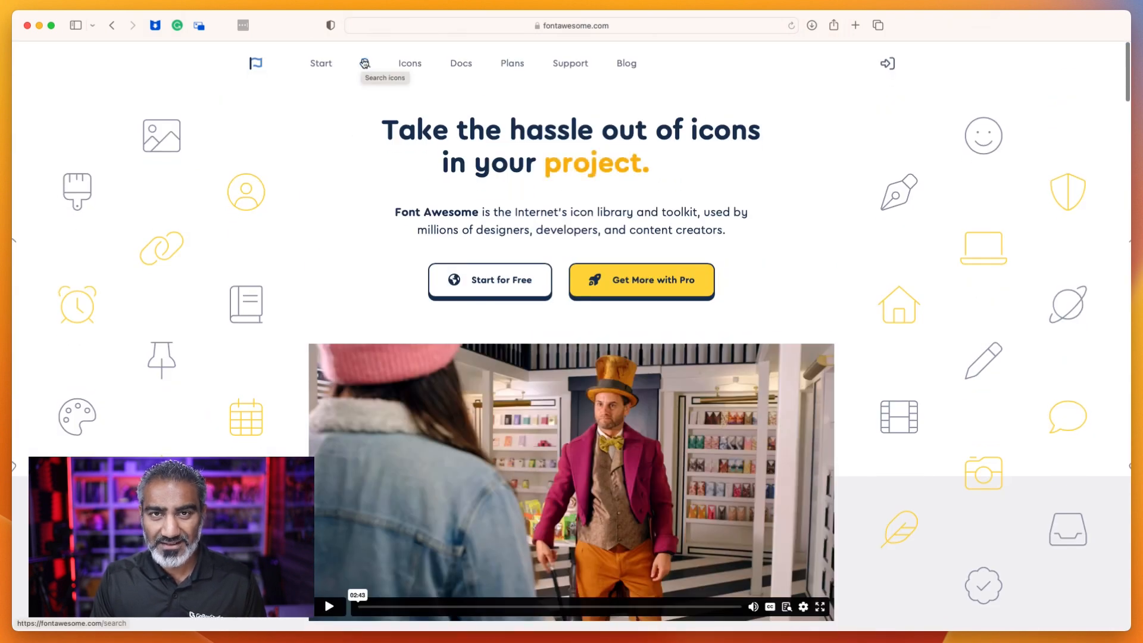
left_click(365, 63)
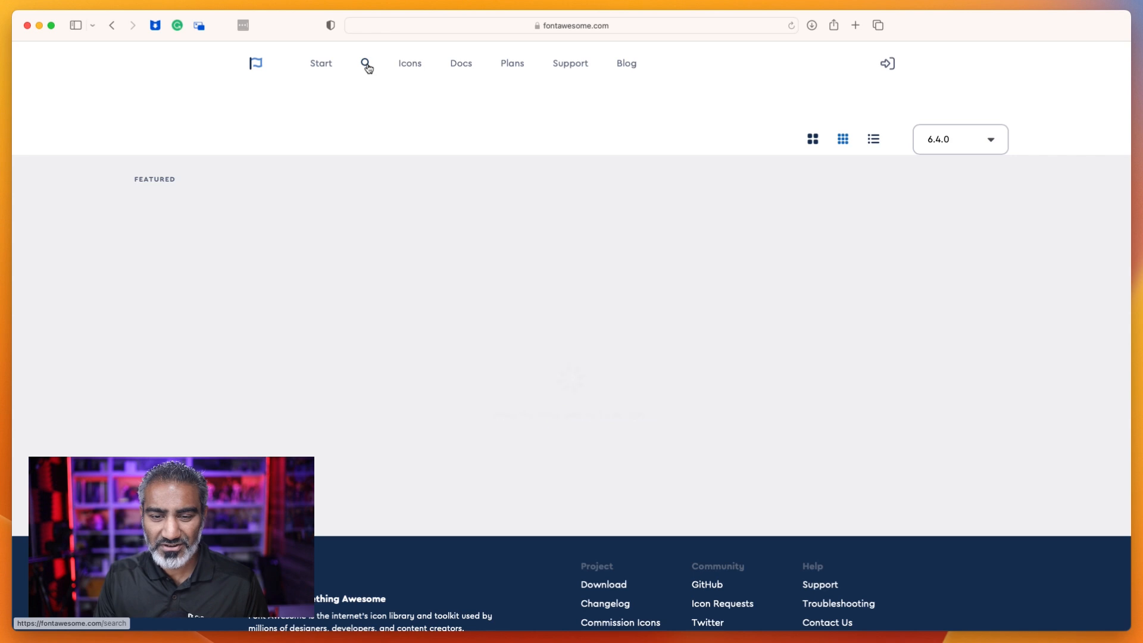
type("facwboo")
key("BackSpace")
key("BackSpace")
key("BackSpace")
key("BackSpace")
type("ebook")
key("BackSpace")
key("BackSpace")
key("BackSpace")
key("BackSpace")
key("BackSpace")
type("ce")
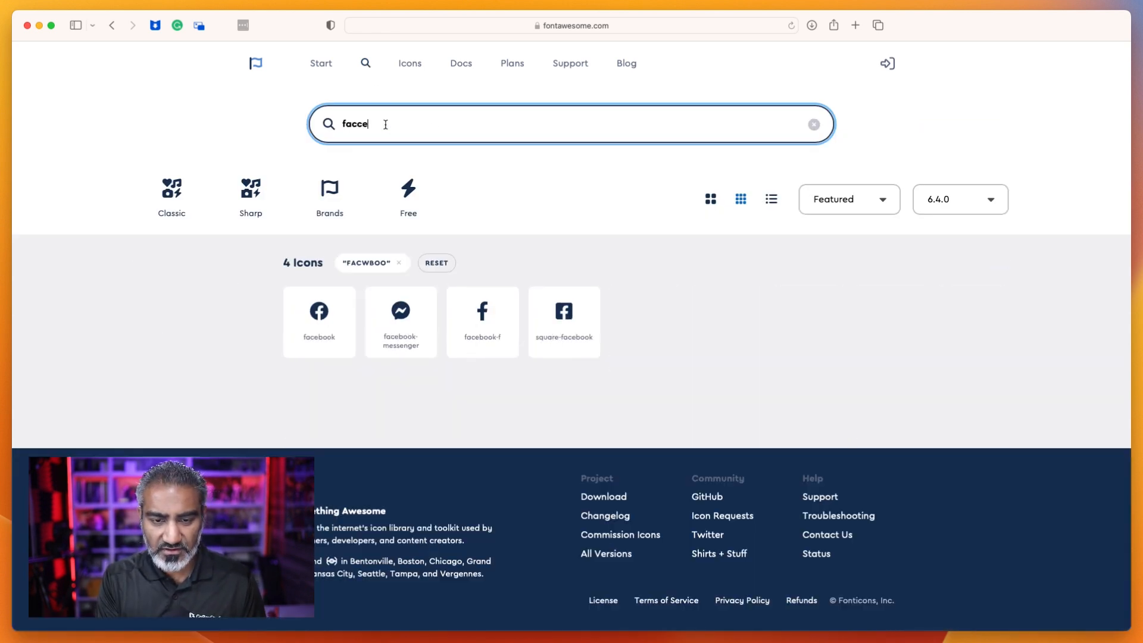
left_click(321, 315)
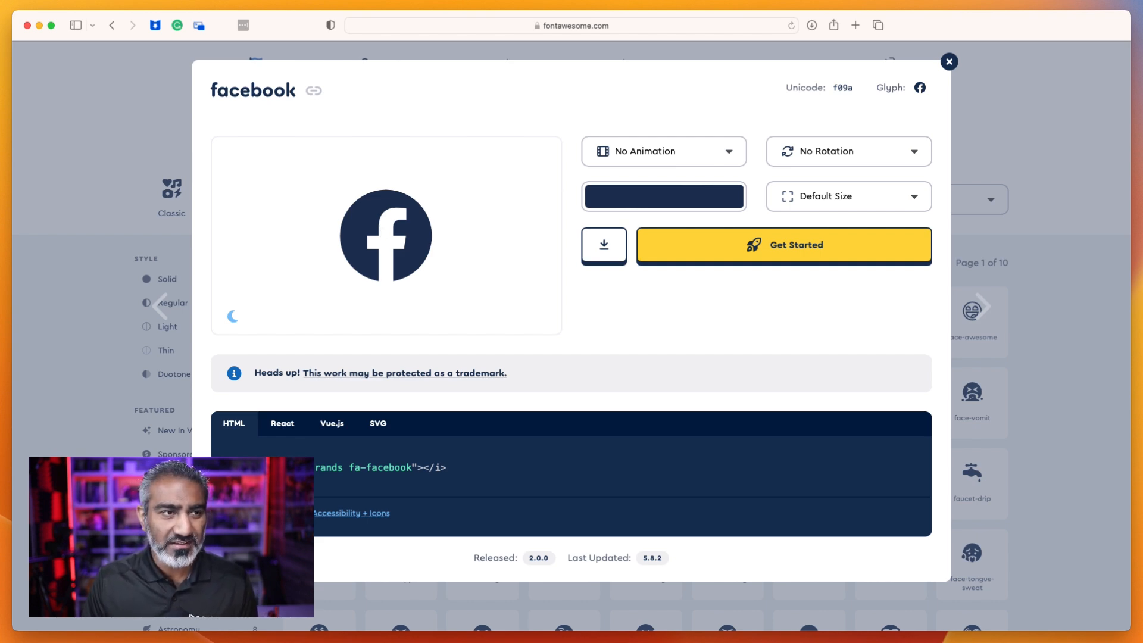
Set the facebook icon colour to white and download it as an SVG
key("super+Tab")
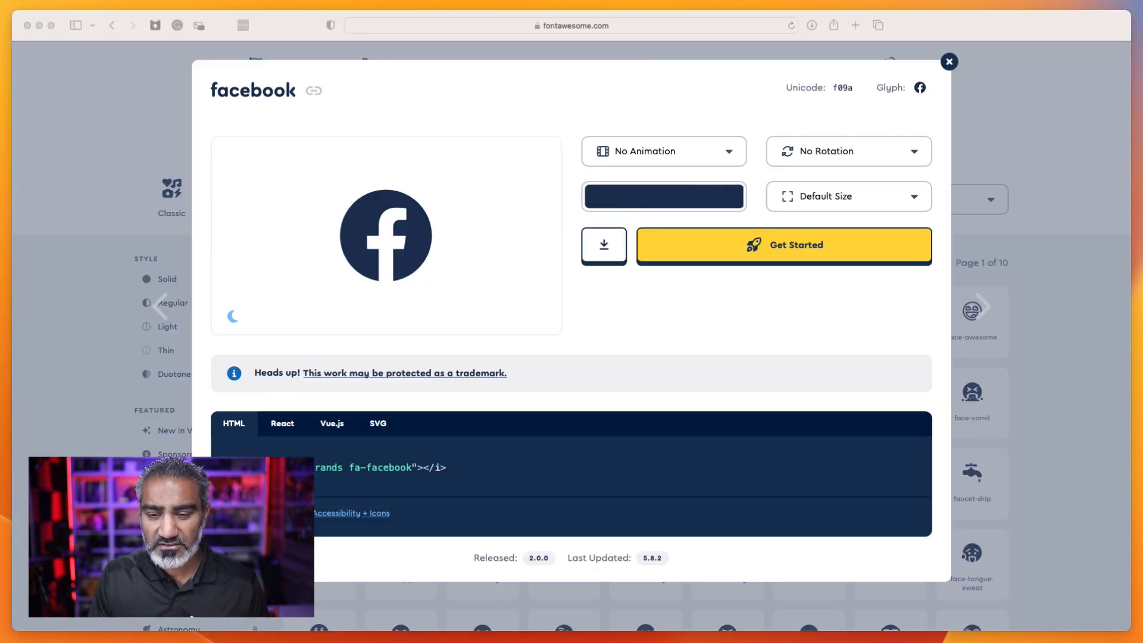
left_click(667, 198)
left_click(658, 201)
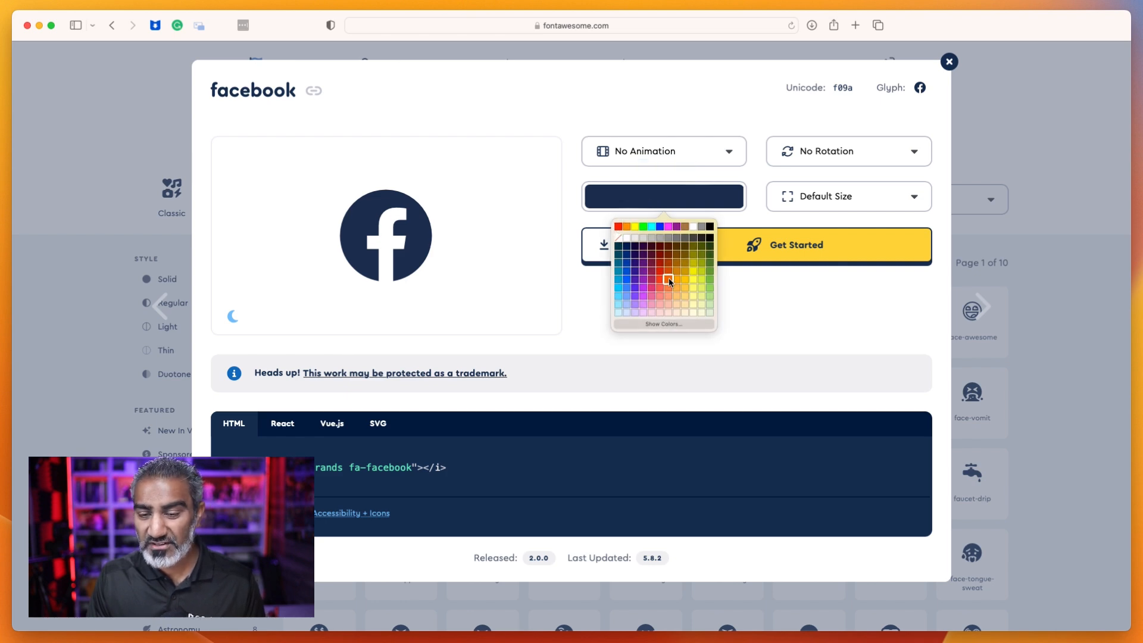
left_click(630, 240)
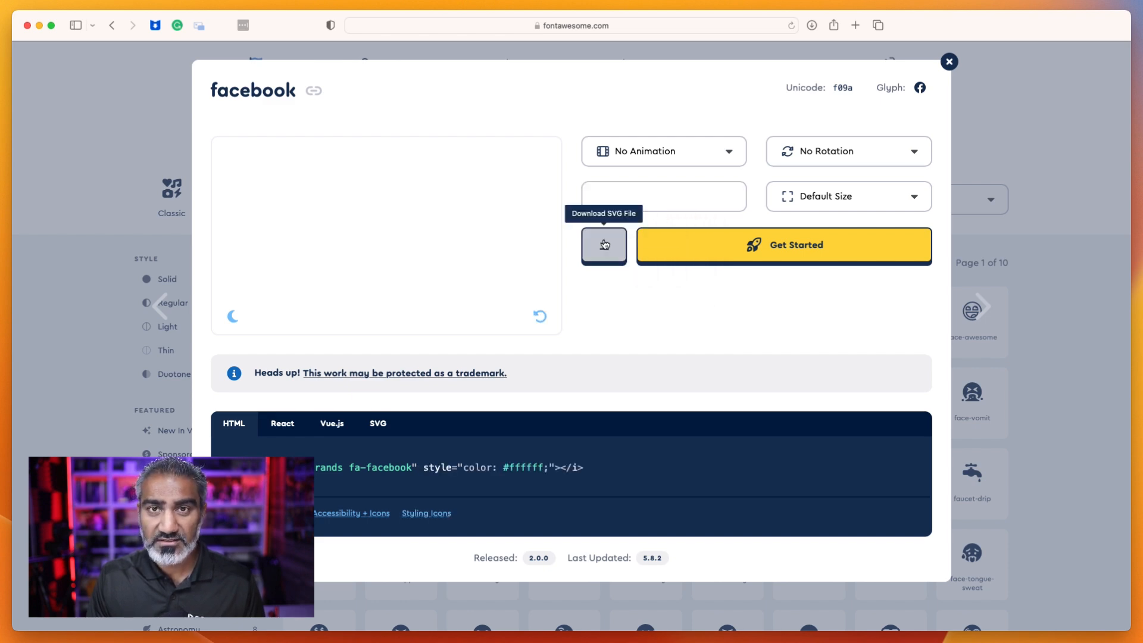
left_click(604, 244)
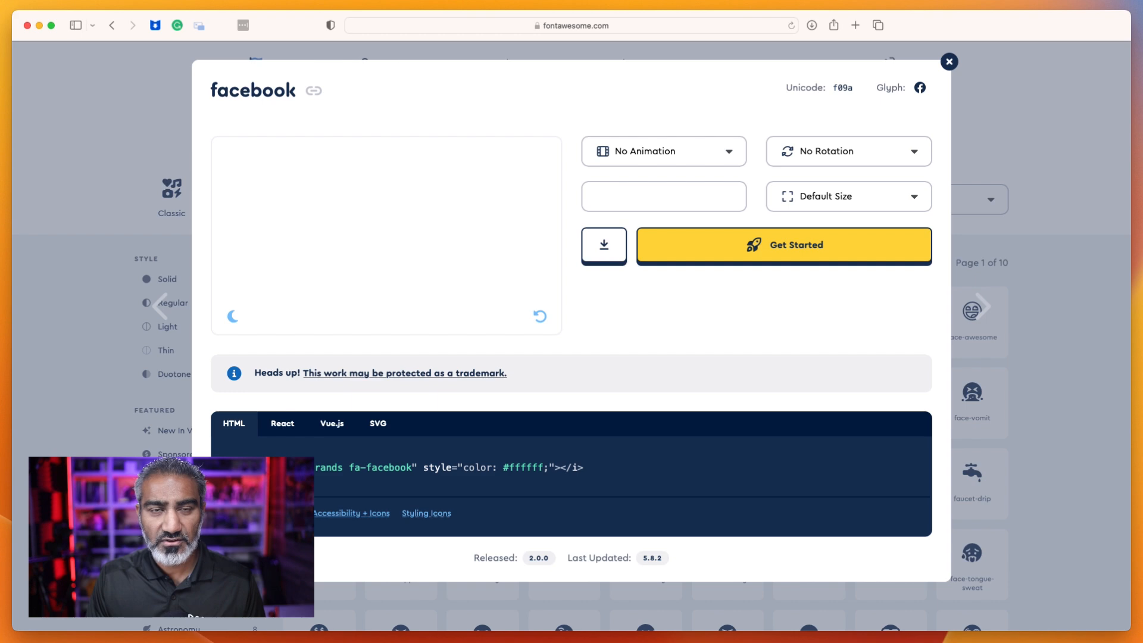
key("super+Tab")
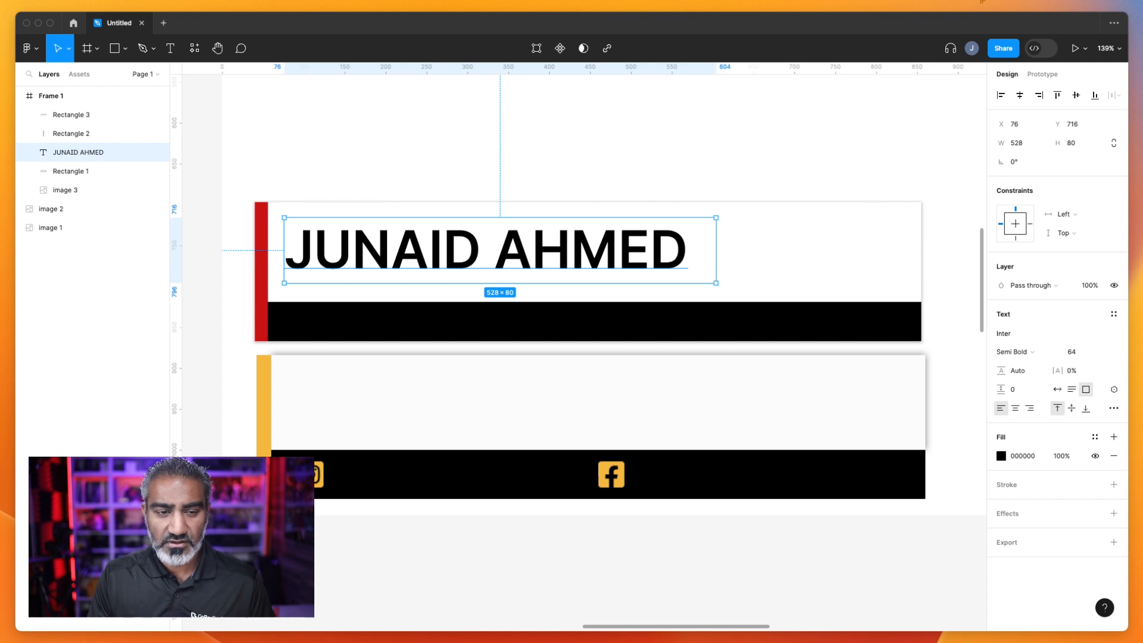
Import facebook.svg from Downloads and drop it onto the red lower-third design
left_click(126, 51)
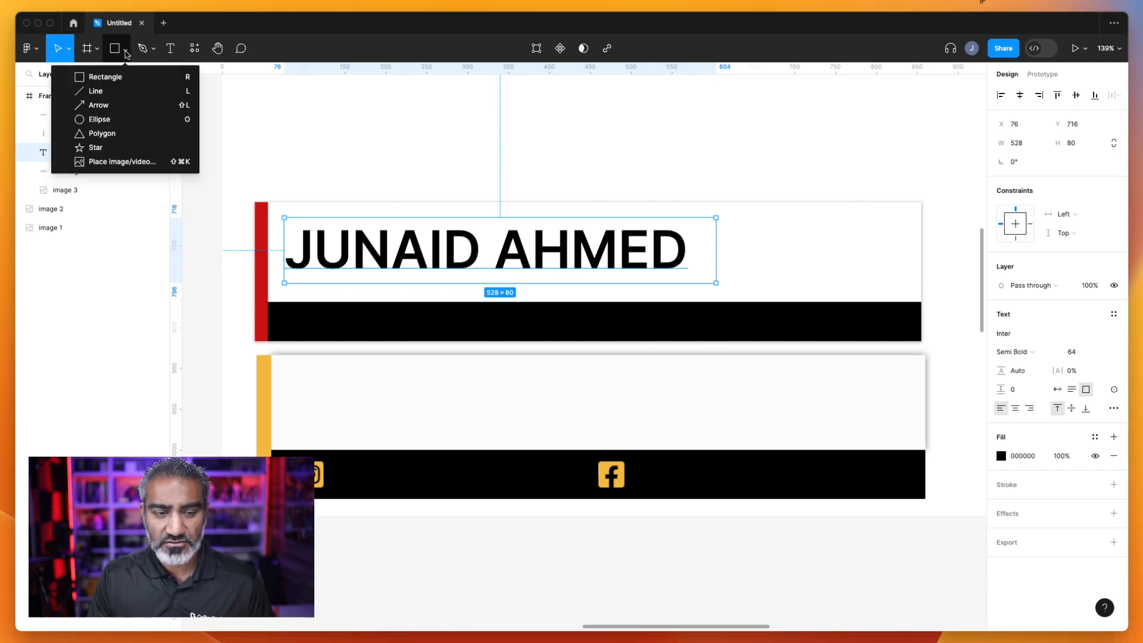
left_click(152, 163)
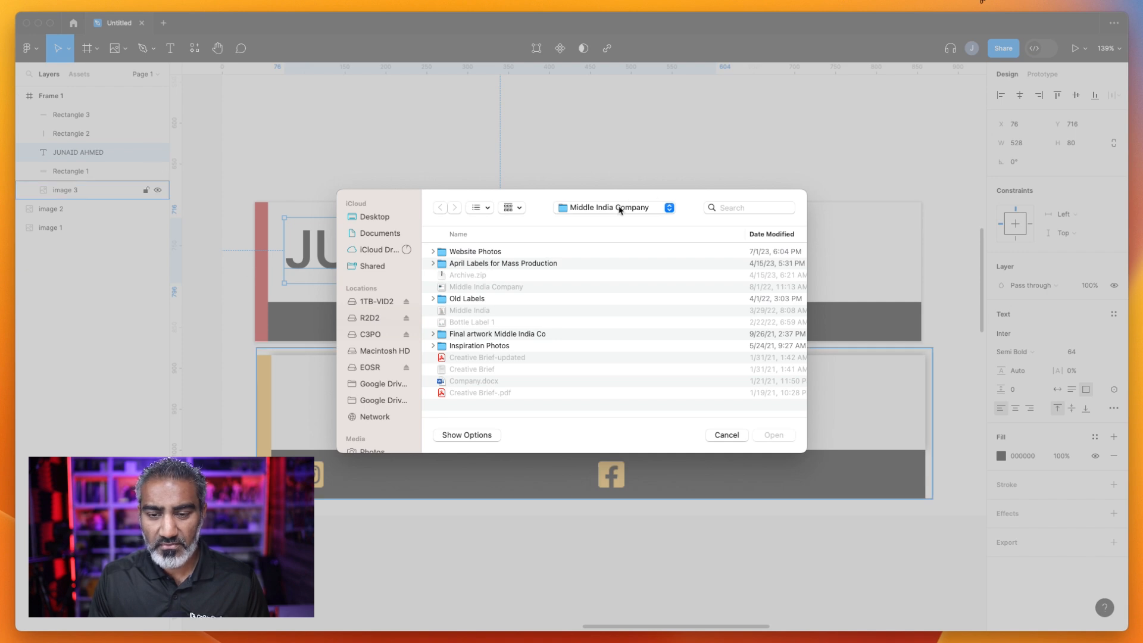
scroll(384, 399, "down", 3)
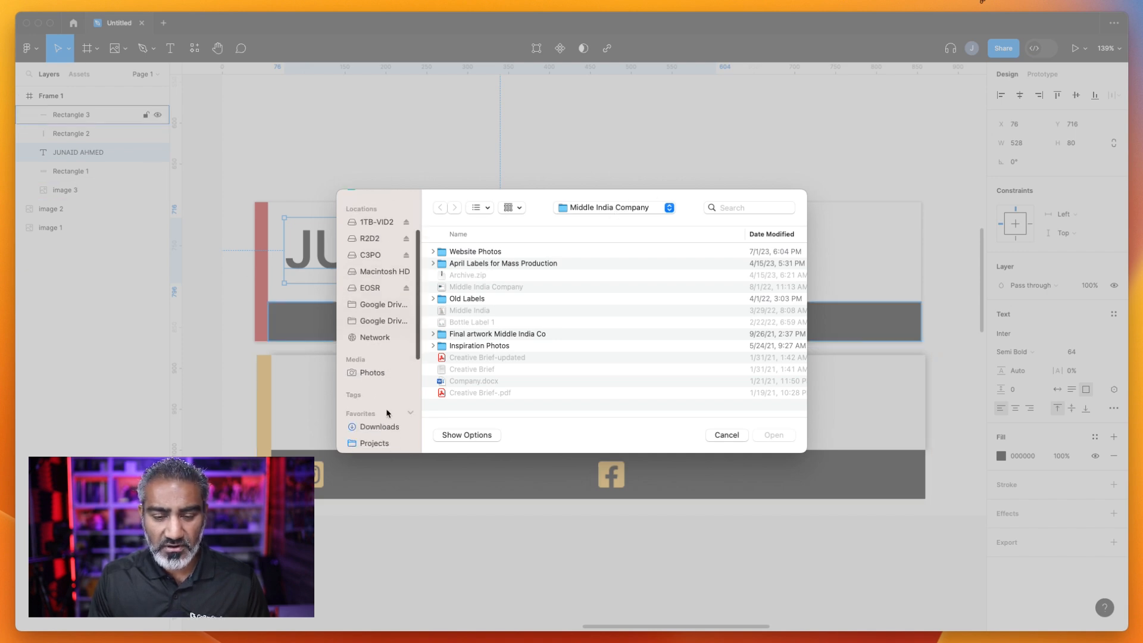
left_click(388, 411)
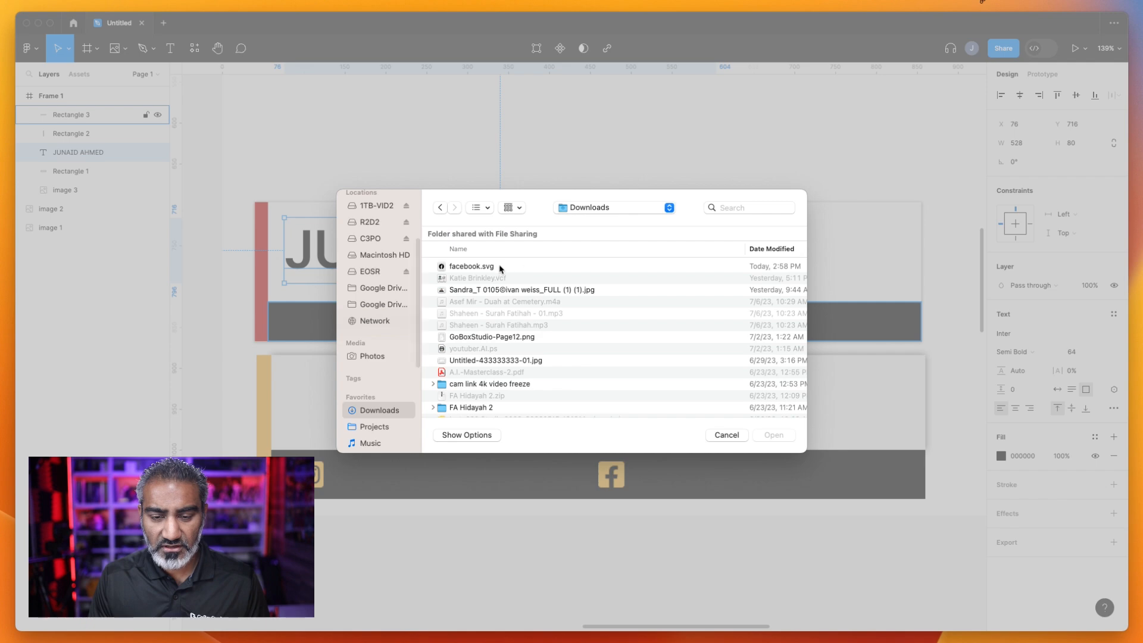
left_click(499, 267)
left_click(774, 436)
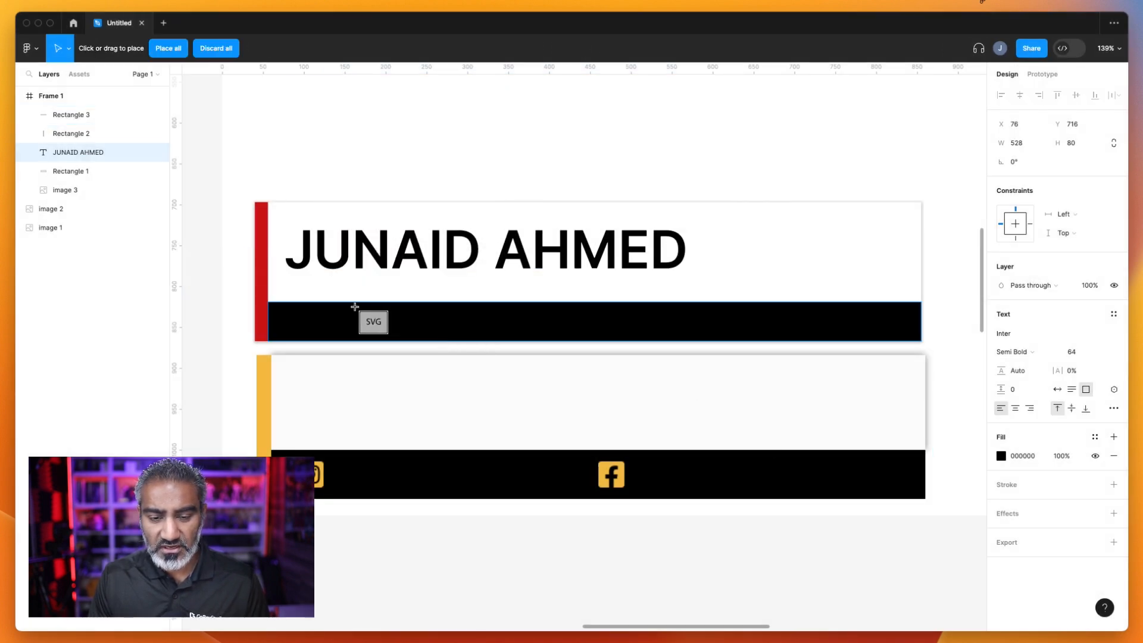
left_click(354, 307)
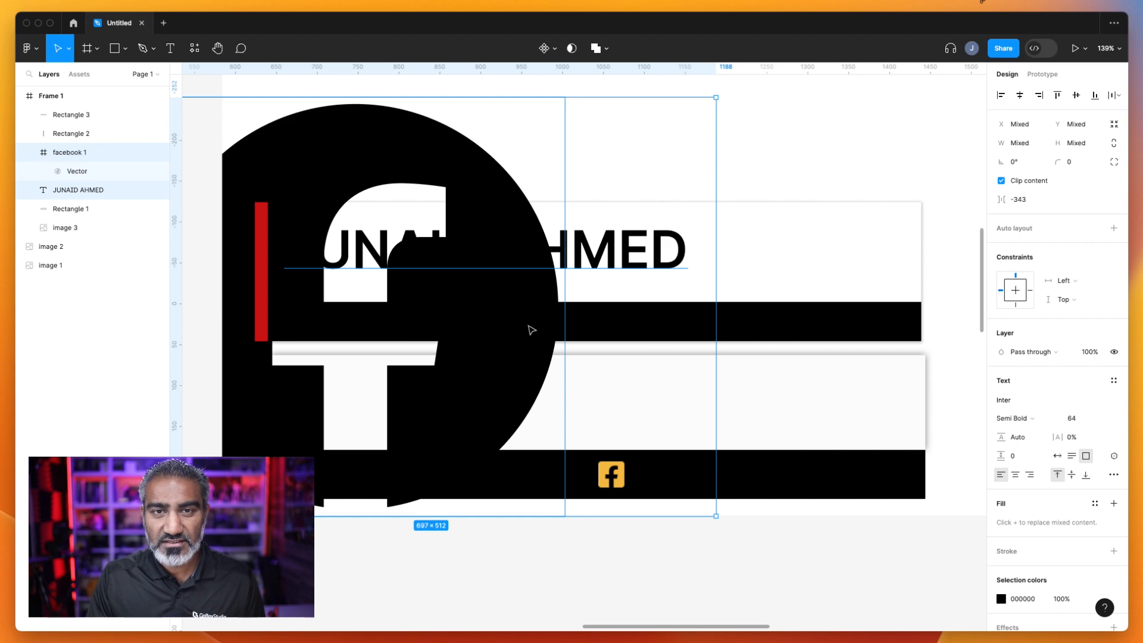
Shrink the facebook 1 icon to 223×223 and make it white FFFFFF
left_click_drag(716, 97, 599, 165)
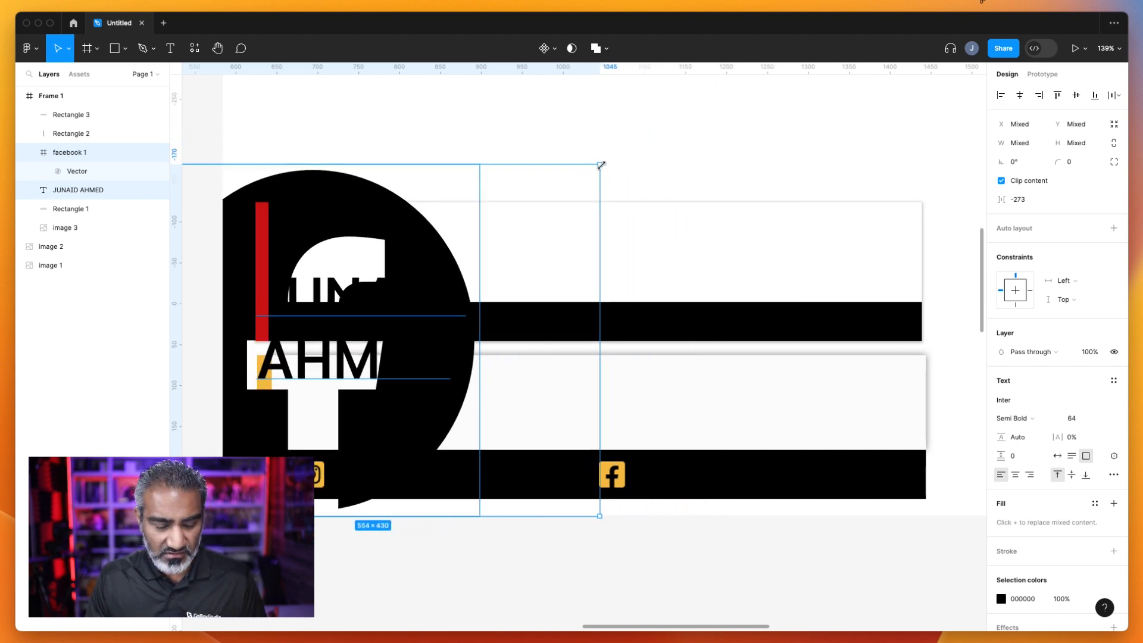
key("super+z")
left_click(95, 138)
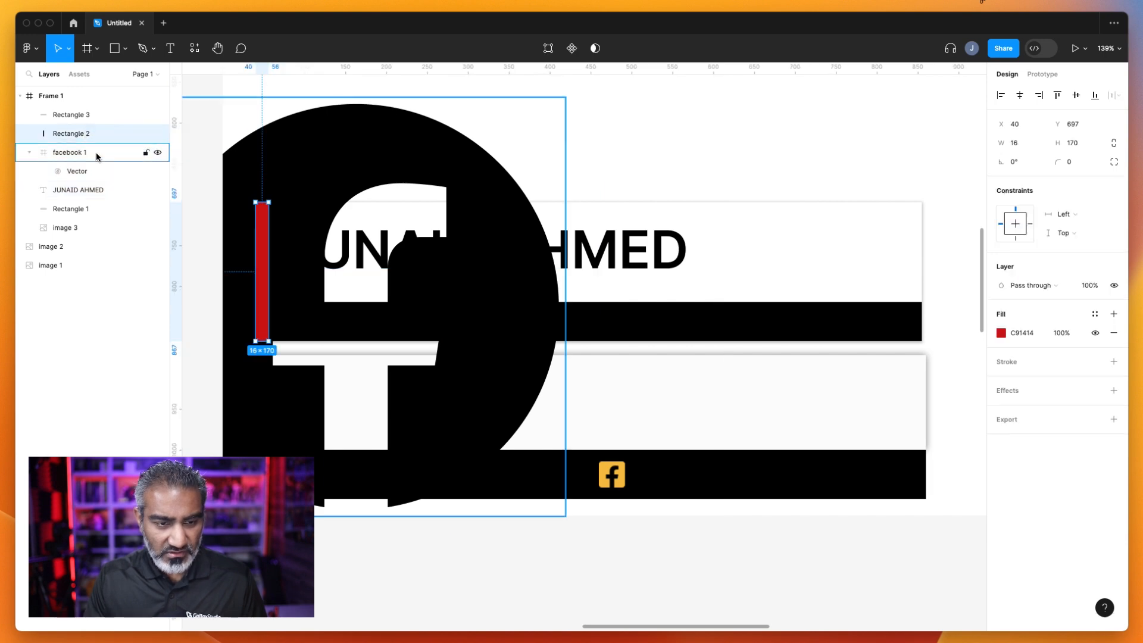
left_click(97, 154)
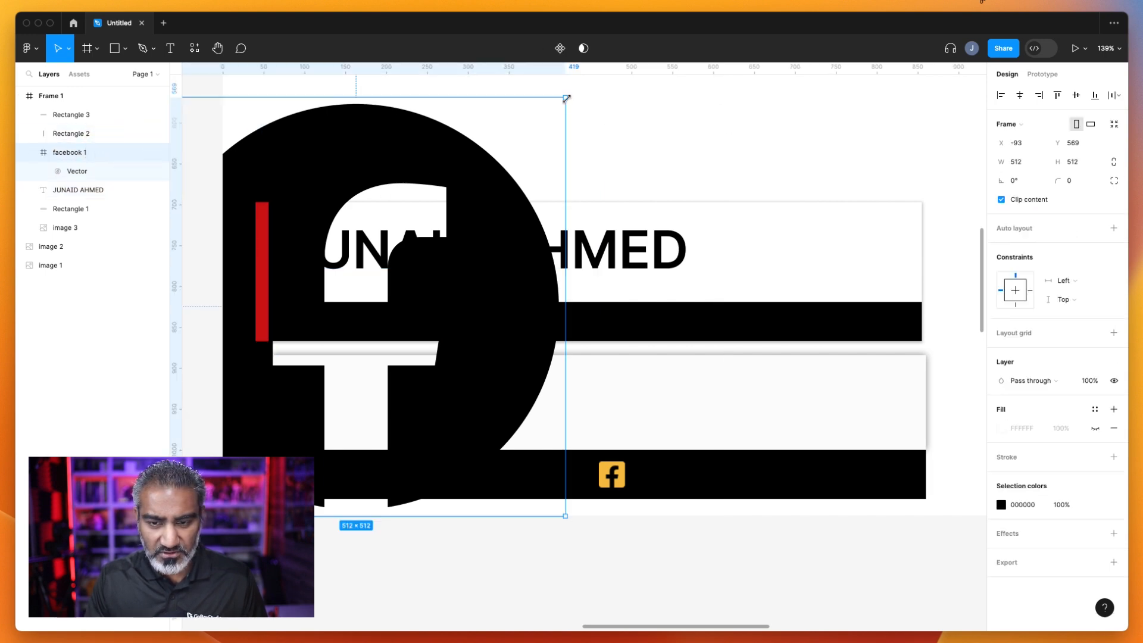
left_click_drag(566, 99, 551, 395)
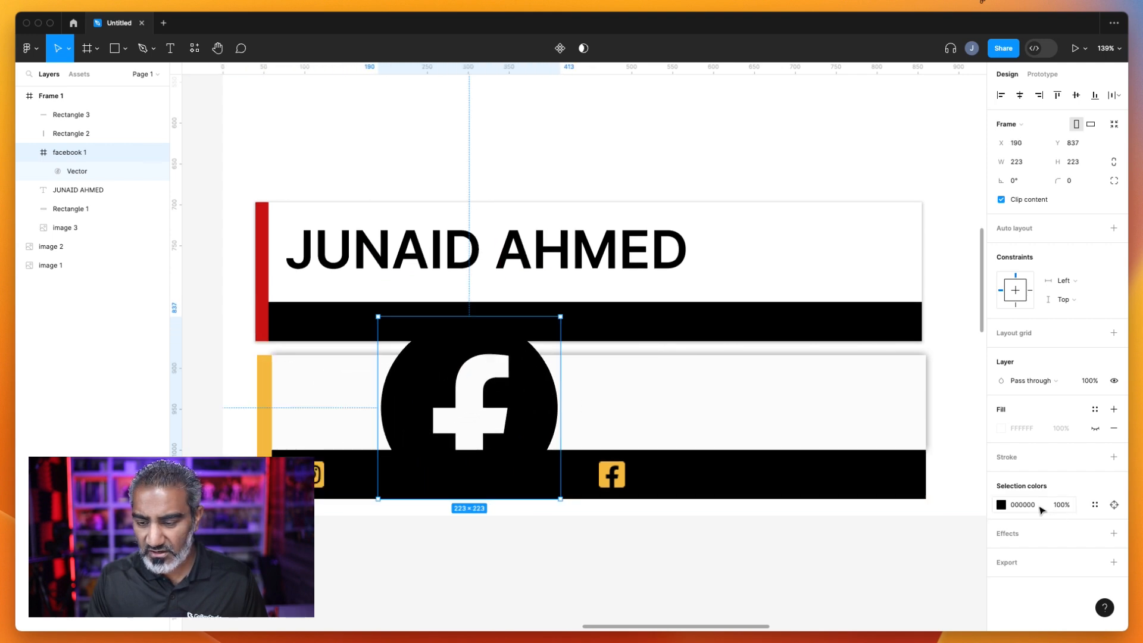
left_click(1002, 506)
left_click_drag(858, 411, 850, 317)
Bring the icon to the top layer, fit it 38×38 in the black bar, and nudge the name text right
left_click_drag(522, 434, 513, 377)
left_click_drag(57, 156, 66, 111)
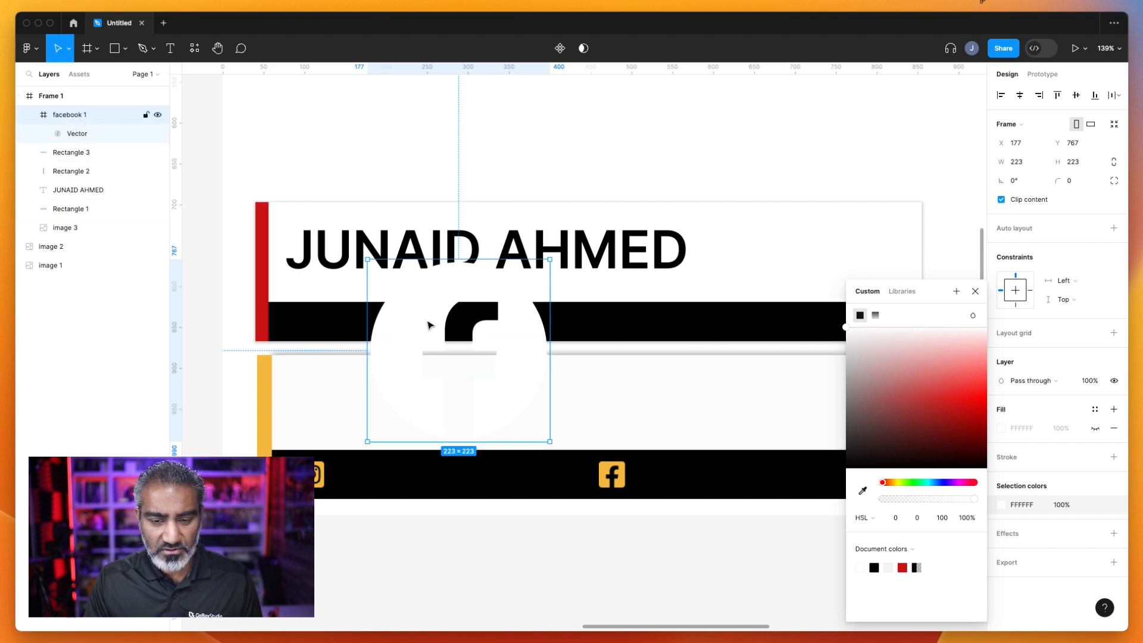
left_click_drag(549, 259, 321, 333)
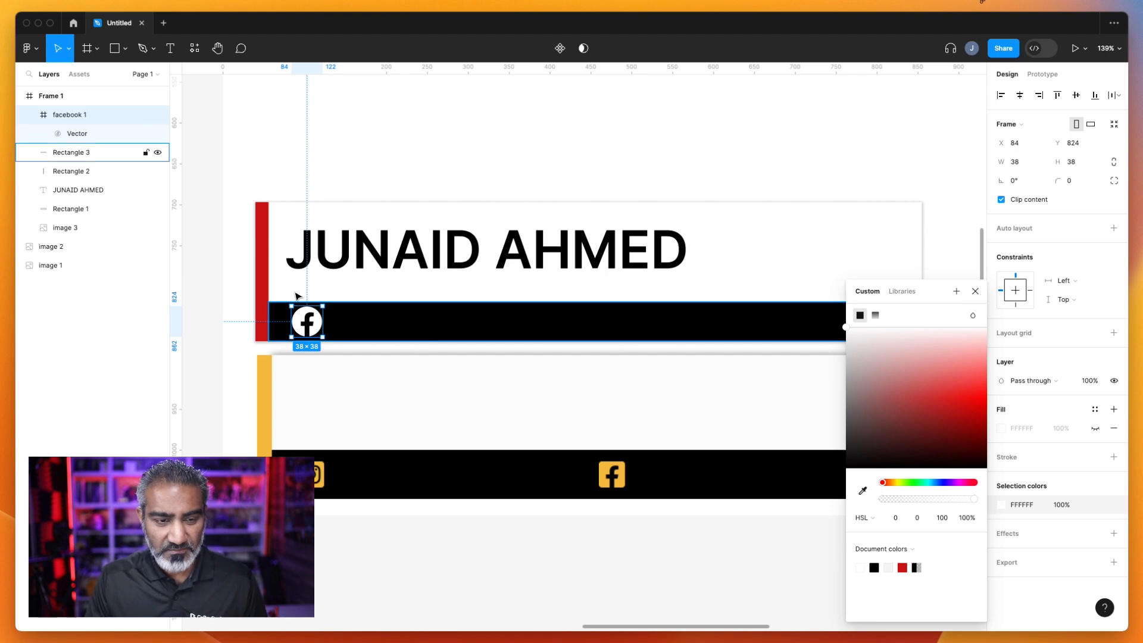
left_click_drag(356, 244, 377, 244)
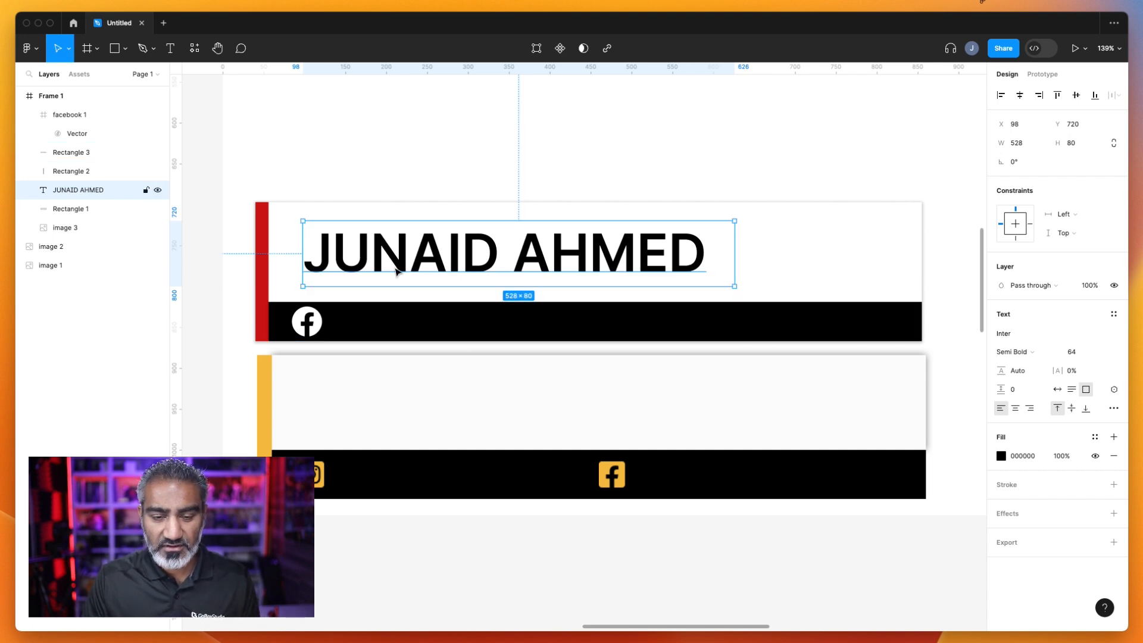
Duplicate the name text and give the copy font size 24 and white fill
left_click_drag(388, 255, 441, 332)
left_click(1074, 352)
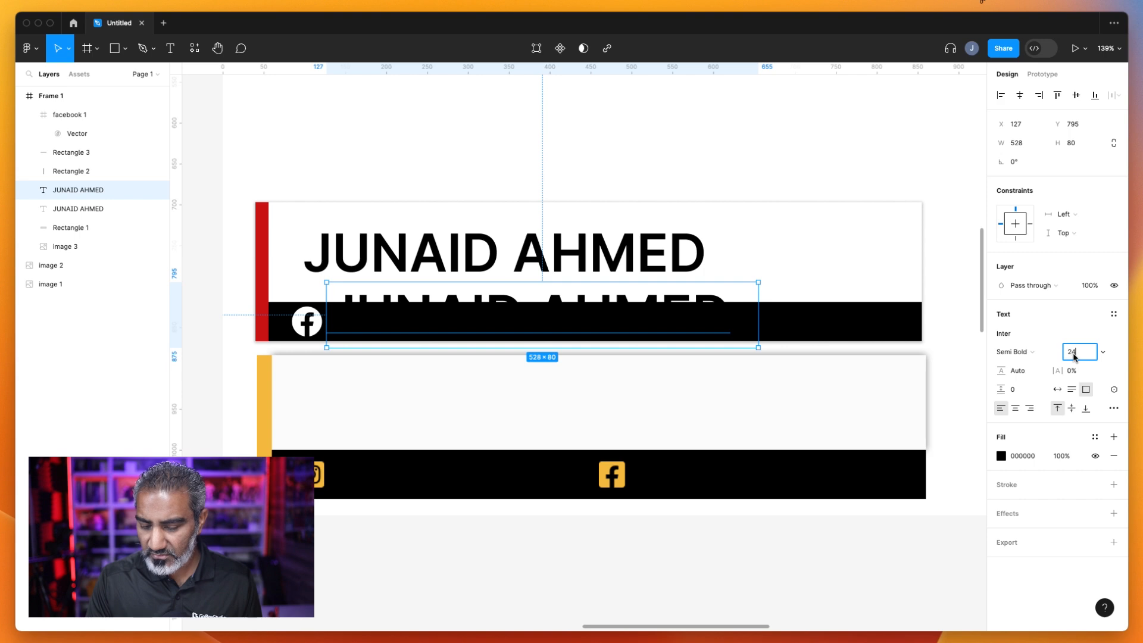
type("24")
key("Return")
left_click(1001, 455)
left_click_drag(901, 441, 799, 287)
Place the white copy on top in the black bar, its box resized, beside the Facebook icon
left_click_drag(382, 288, 385, 320)
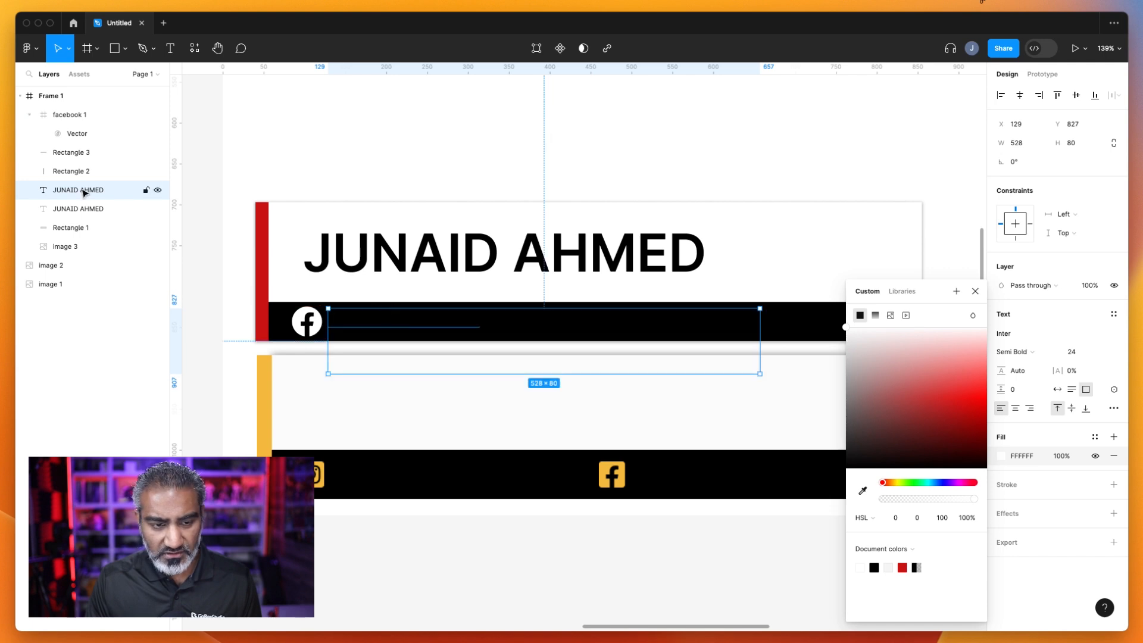
left_click_drag(760, 374, 555, 335)
left_click_drag(554, 335, 555, 336)
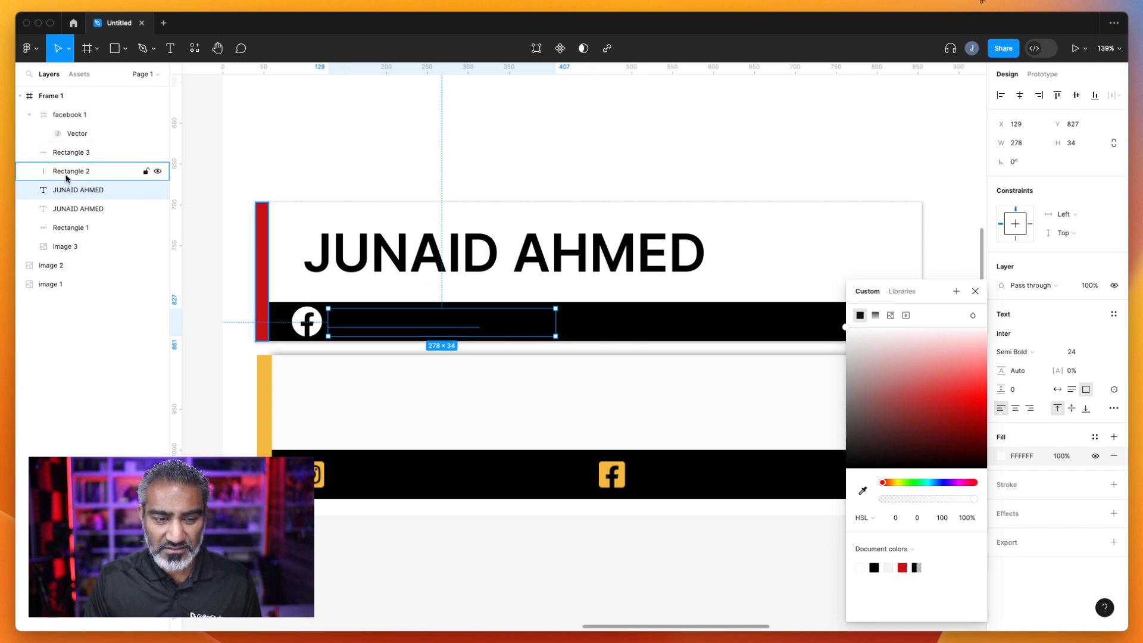
left_click_drag(66, 192, 71, 107)
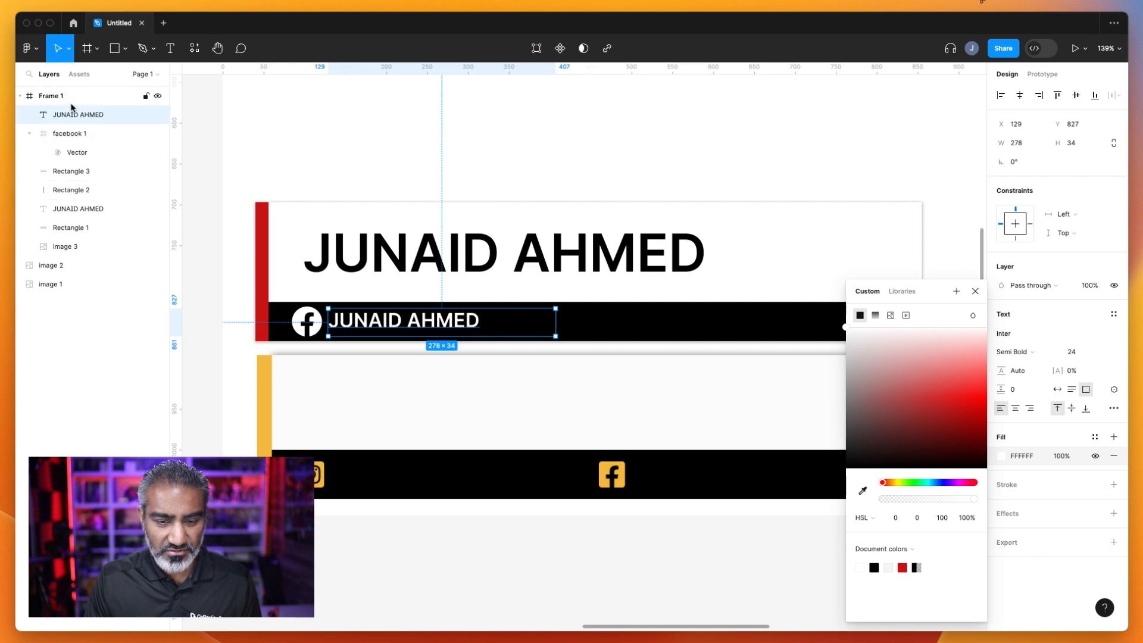
left_click_drag(439, 320, 451, 324)
Retype the small white text as the social media handle
double_click(450, 322)
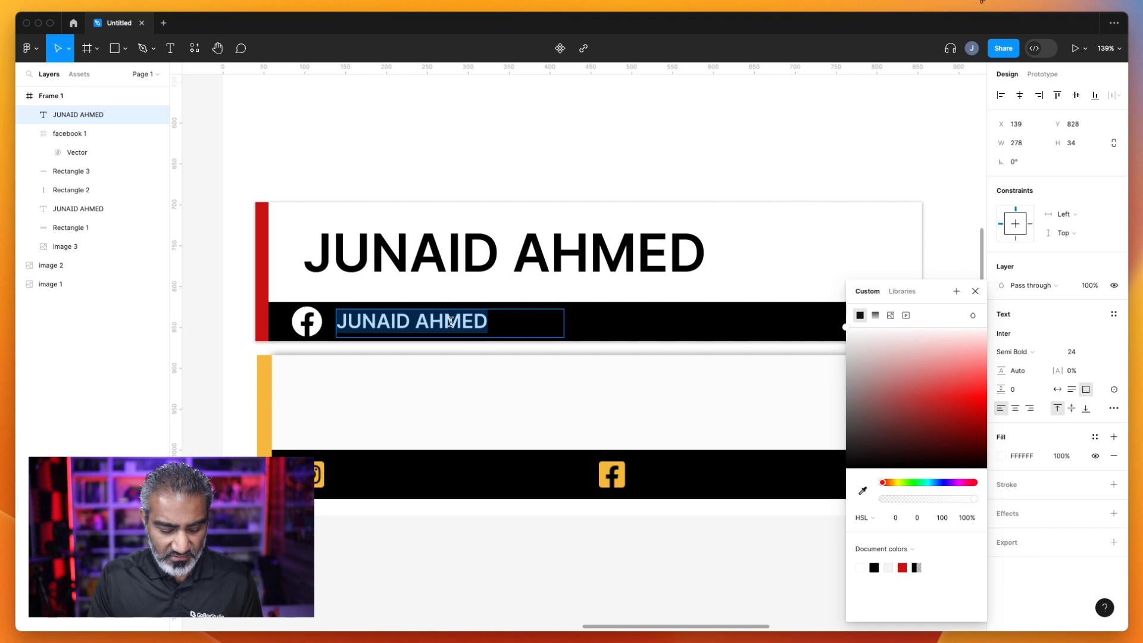
type("@superjunaid")
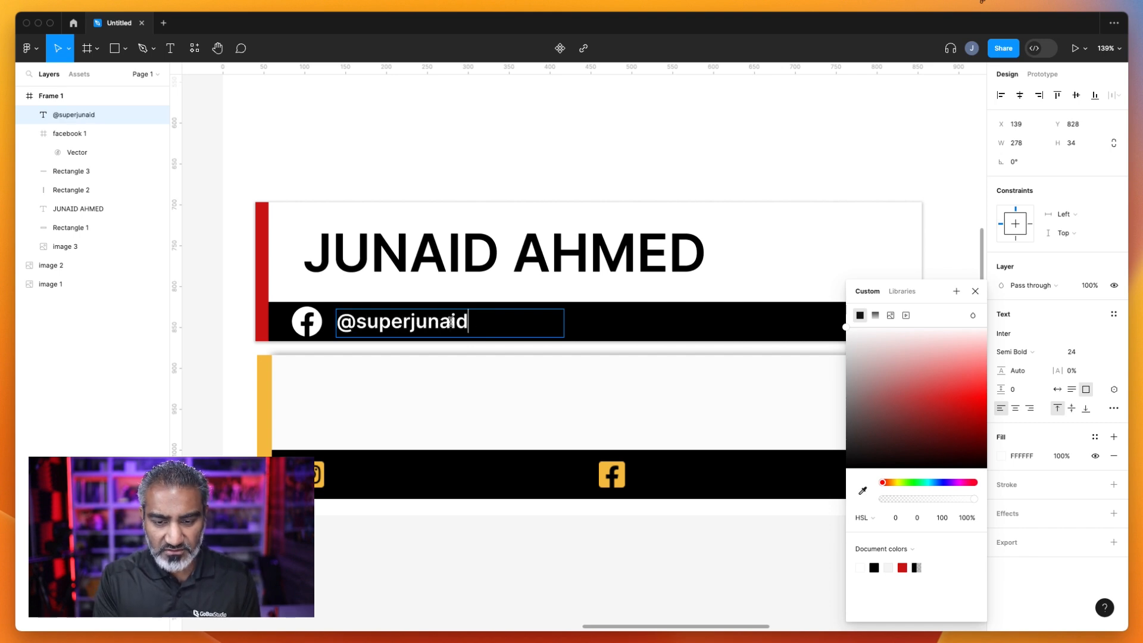
key("Escape")
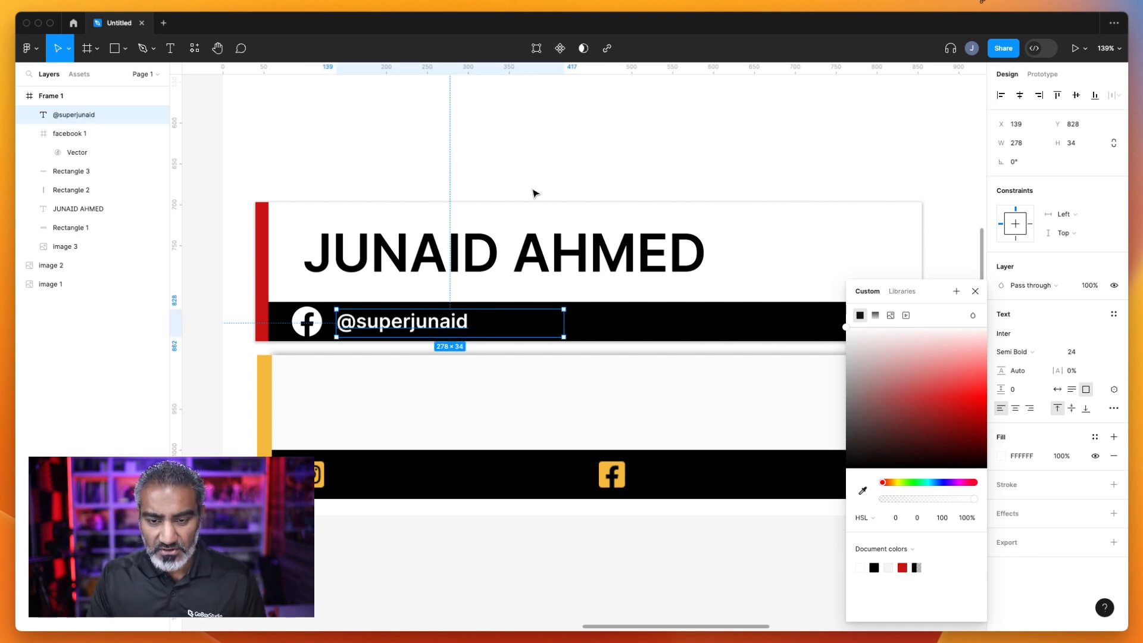
left_click(319, 322)
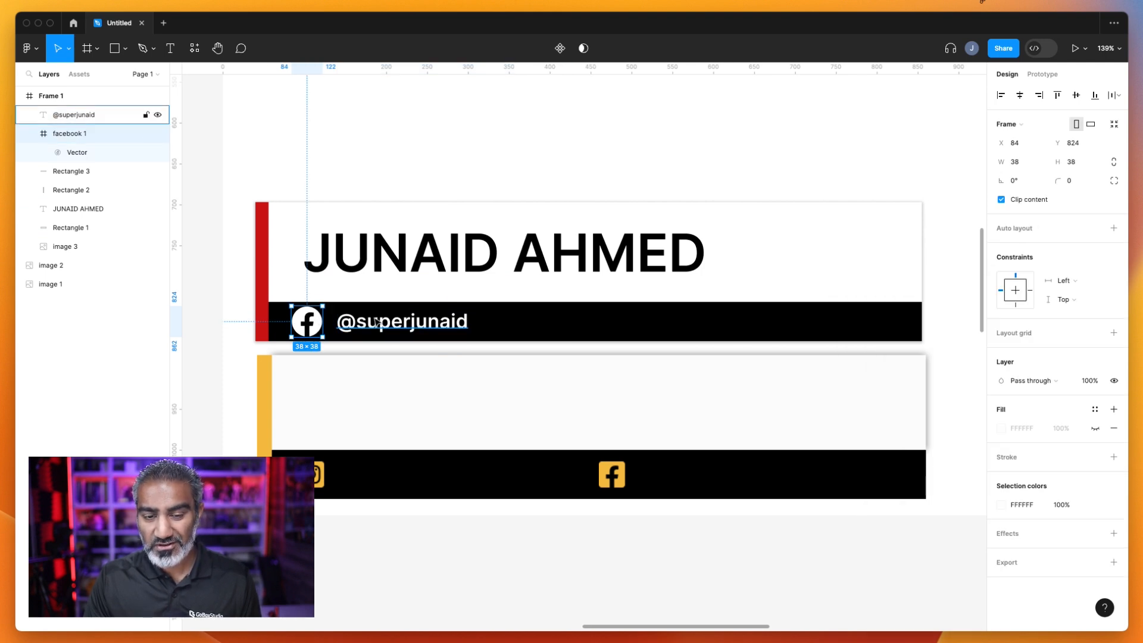
Select the Vector inside facebook 1 and set its fill to the document red C91414
left_click(357, 322)
left_click(318, 322)
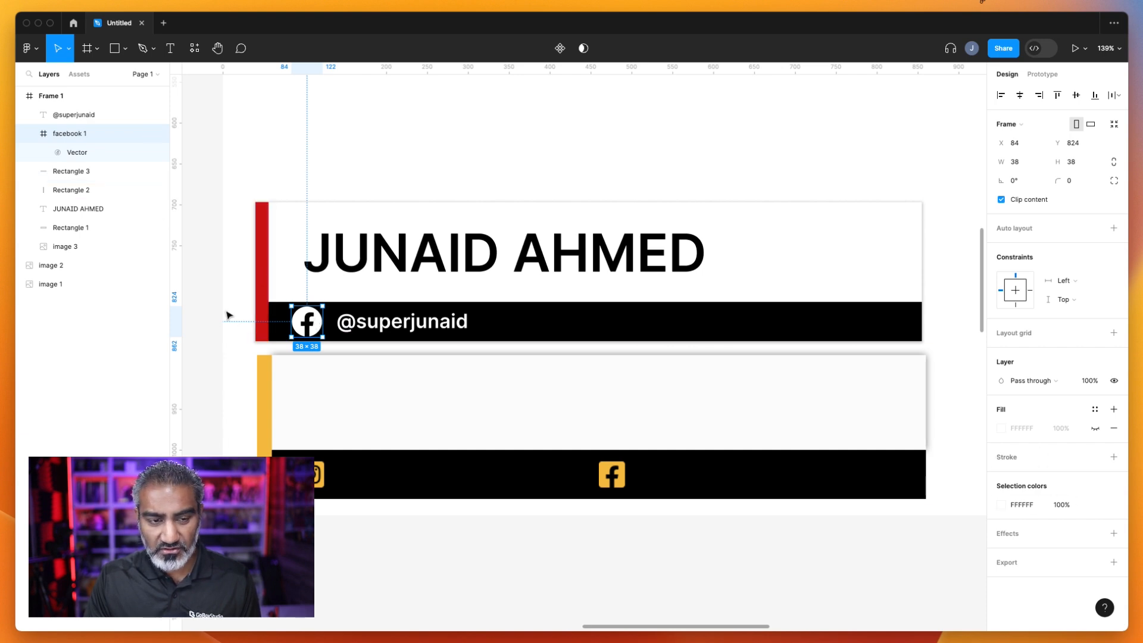
left_click(78, 153)
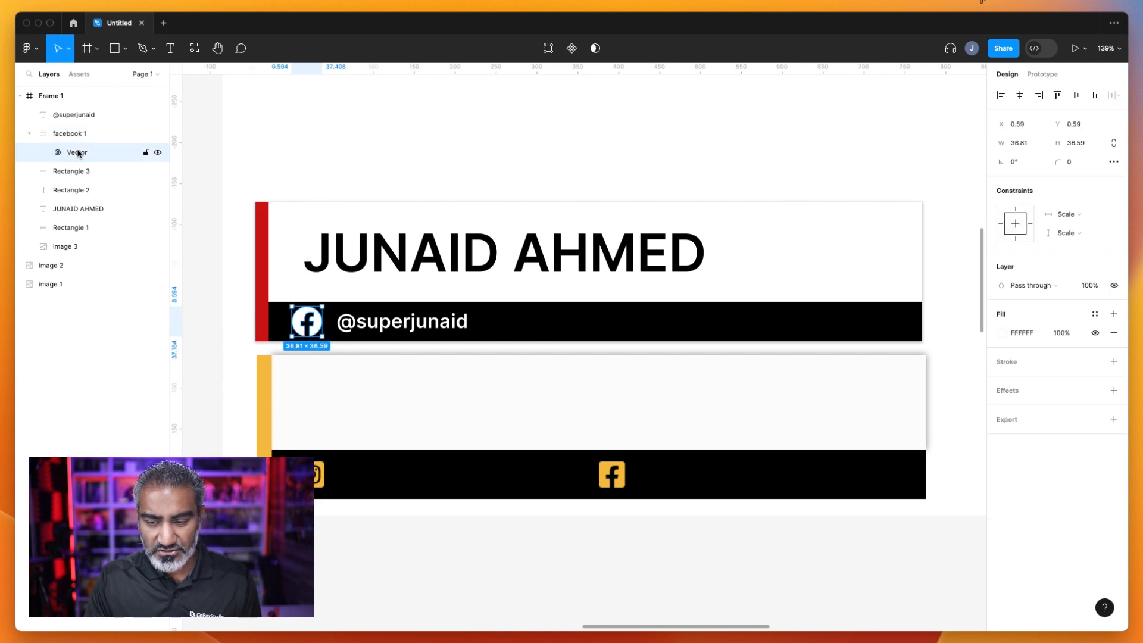
left_click(74, 133)
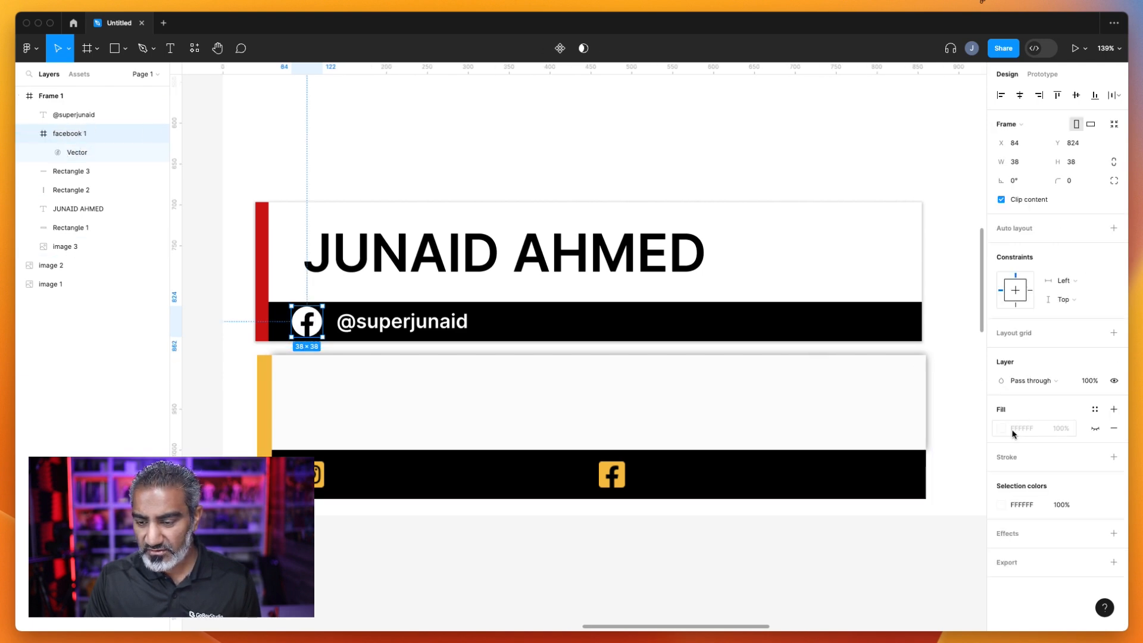
left_click(68, 154)
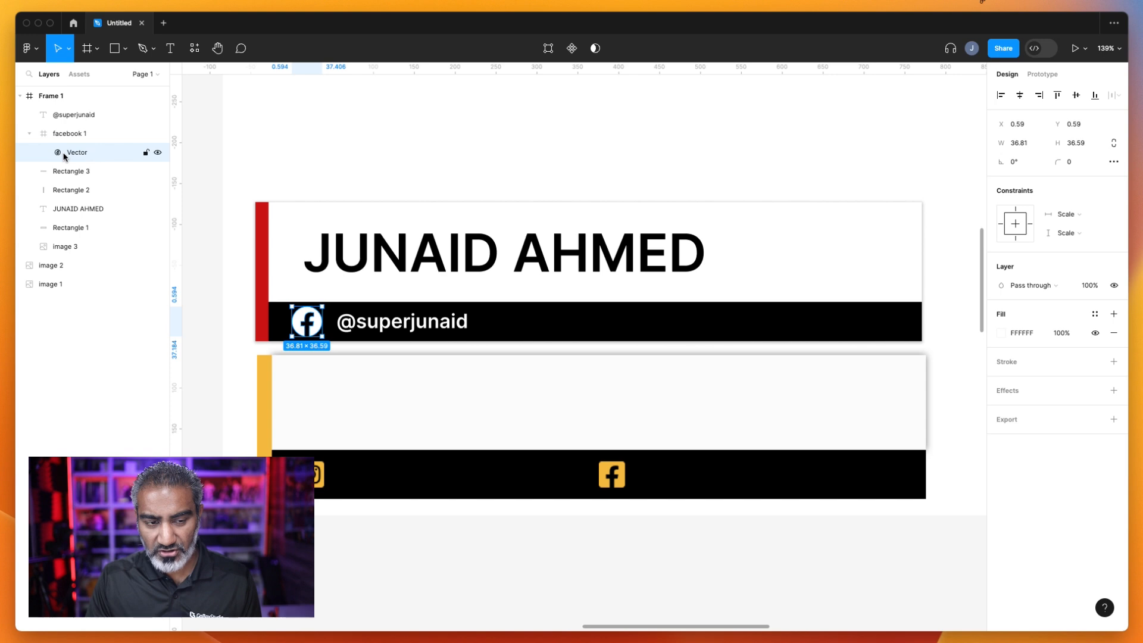
left_click(1000, 334)
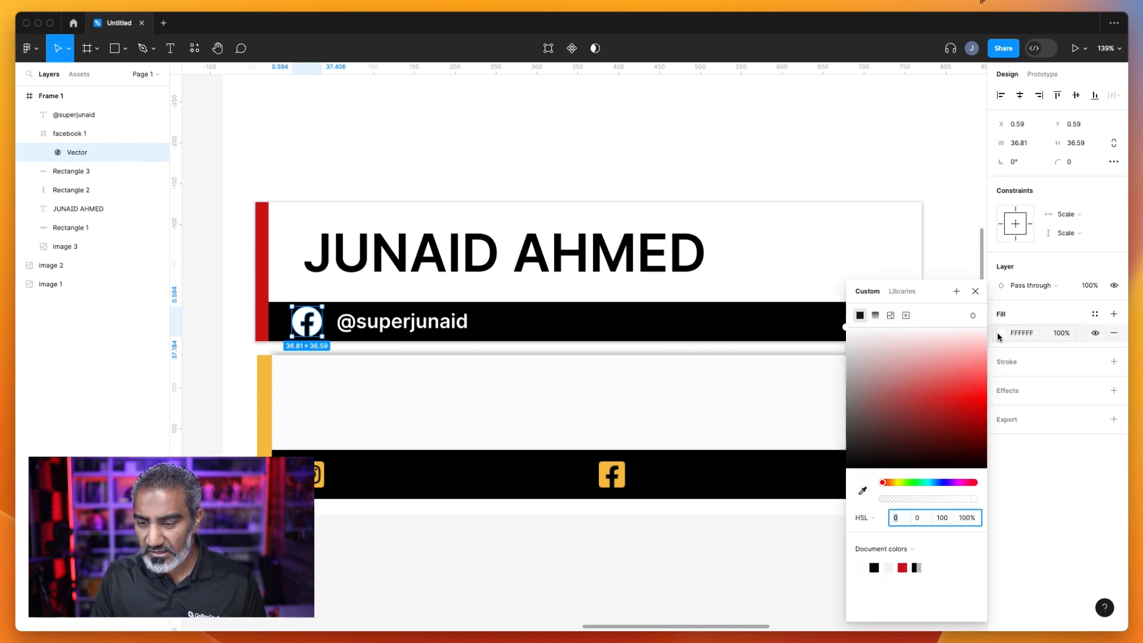
left_click(908, 564)
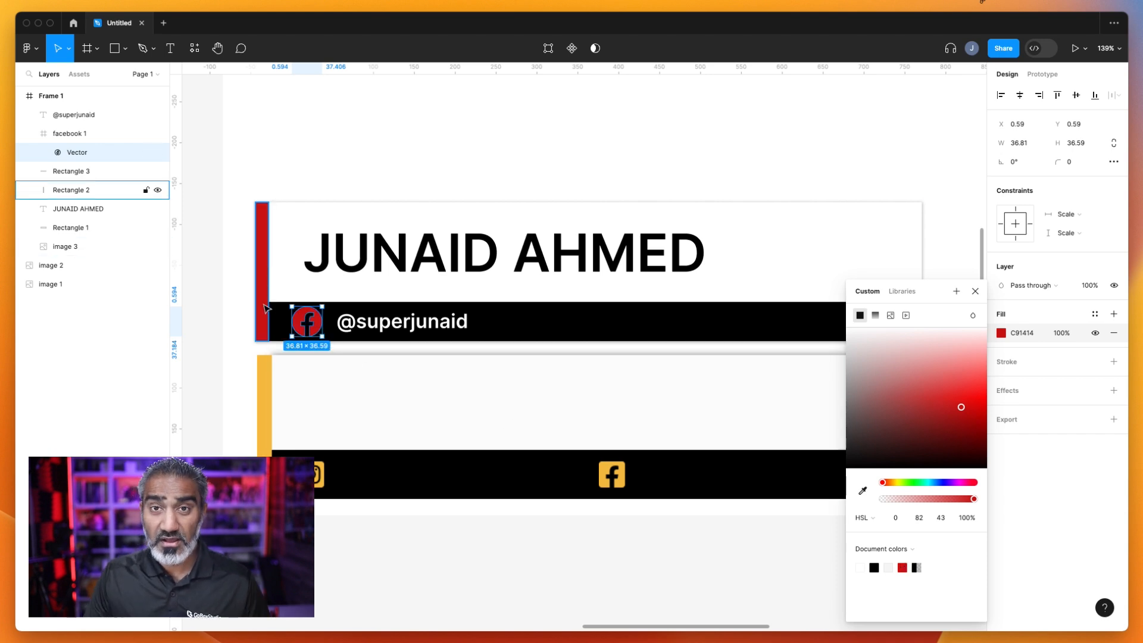
Zoom out and move the two yellow-card image further left beneath Frame 1
left_click(366, 181)
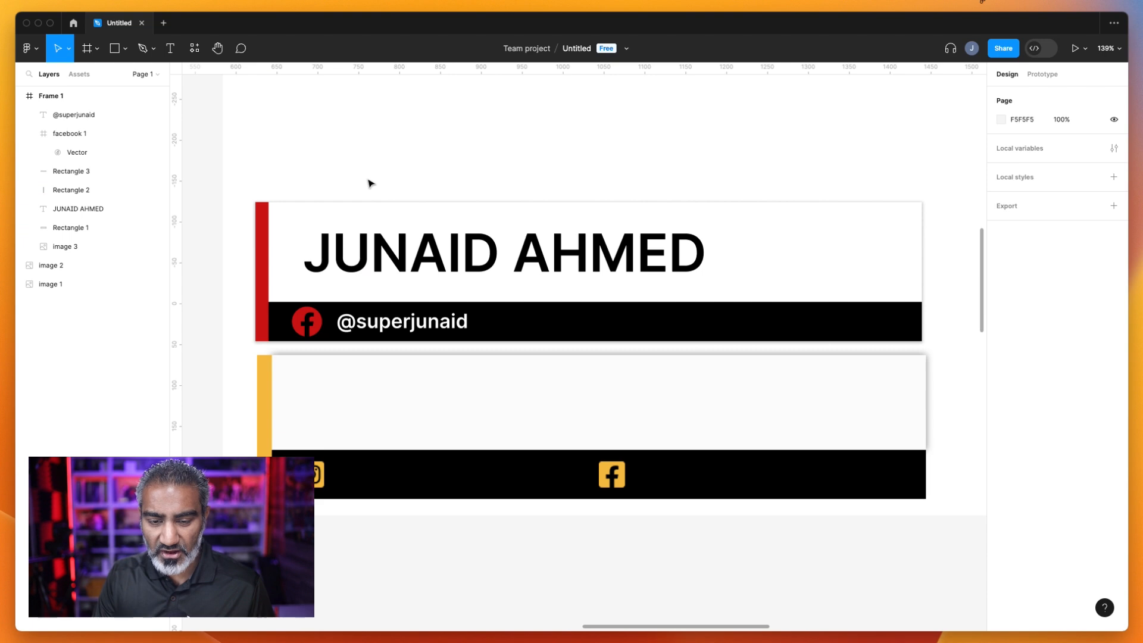
scroll(367, 182, "down", 5)
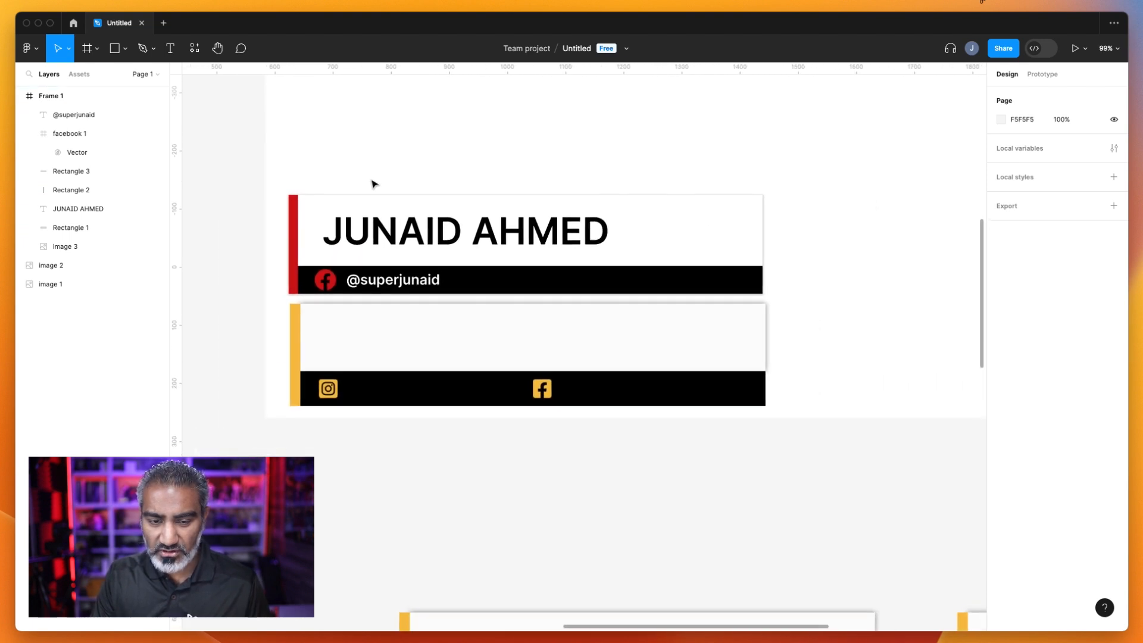
scroll(374, 184, "down", 1)
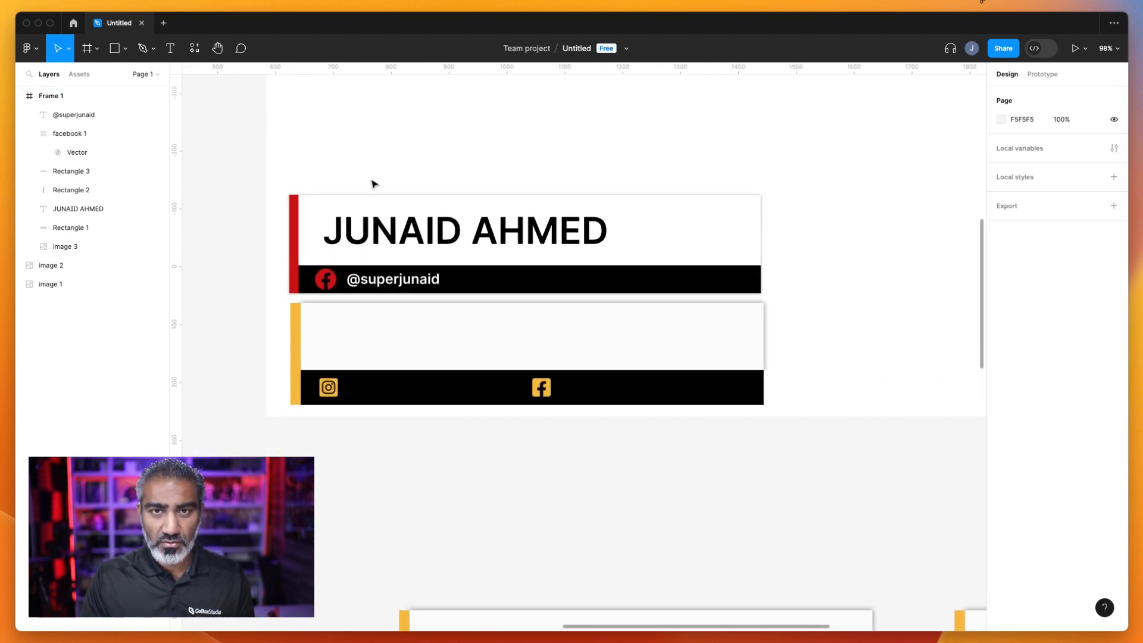
left_click(317, 200)
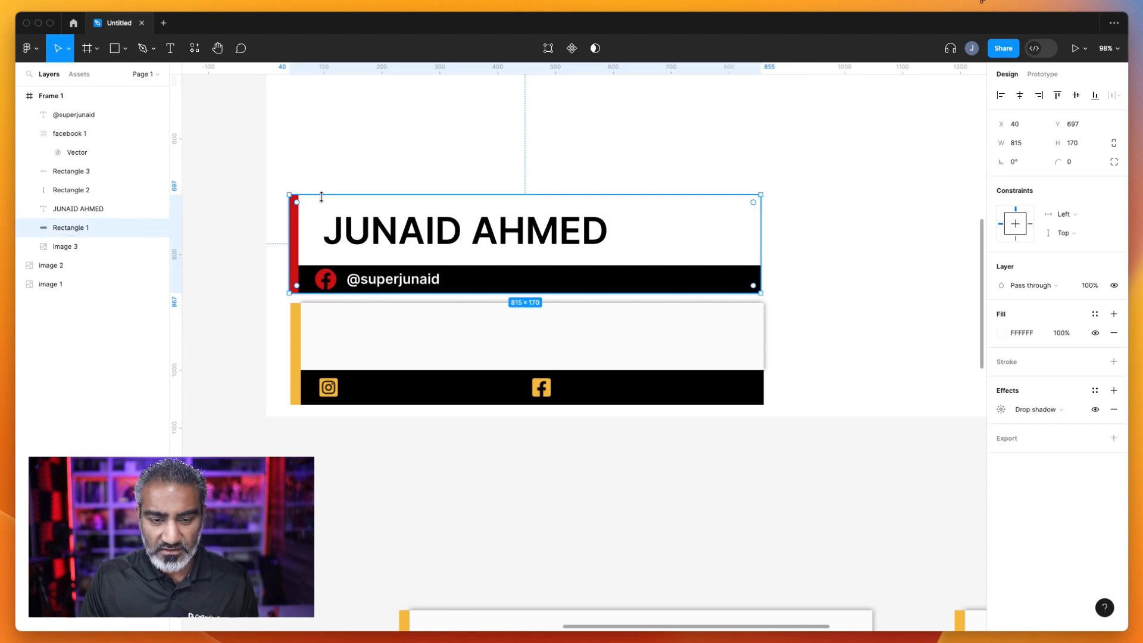
scroll(345, 180, "down", 5)
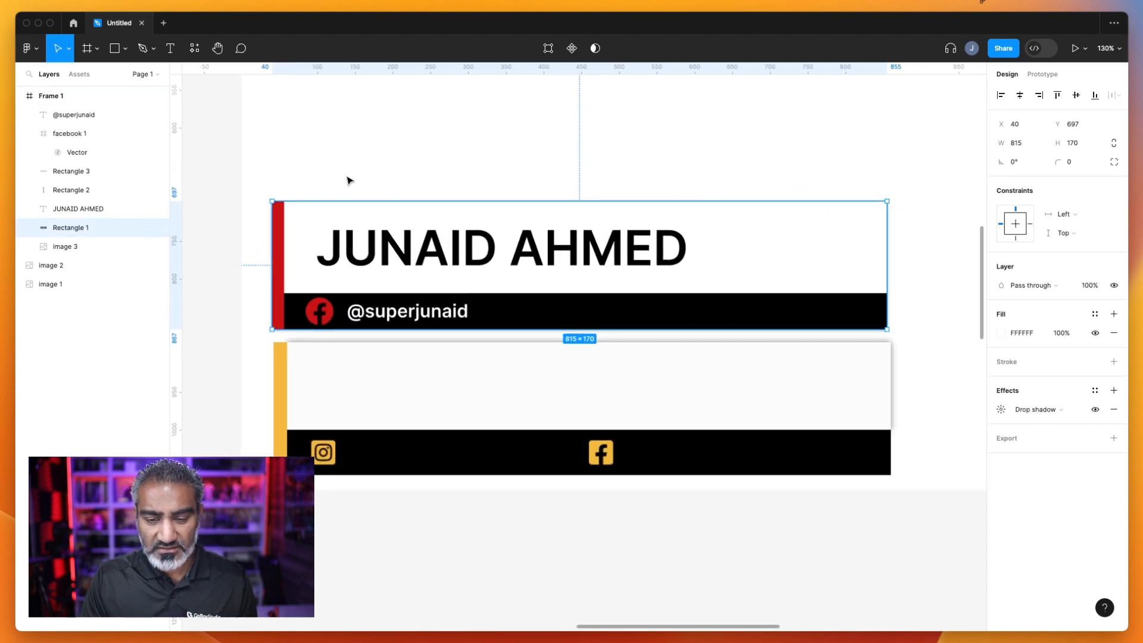
scroll(349, 180, "down", 3)
left_click_drag(669, 395, 625, 393)
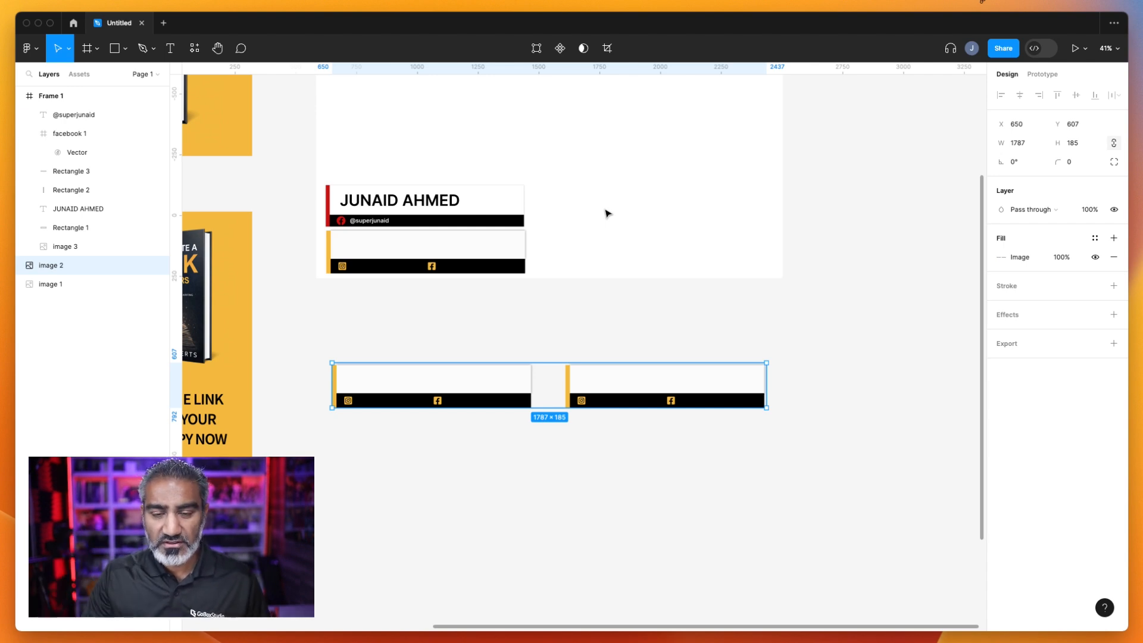
Resize Frame 1 to 1920×1080 and duplicate it beside itself as Frame 2
scroll(607, 213, "up", 3)
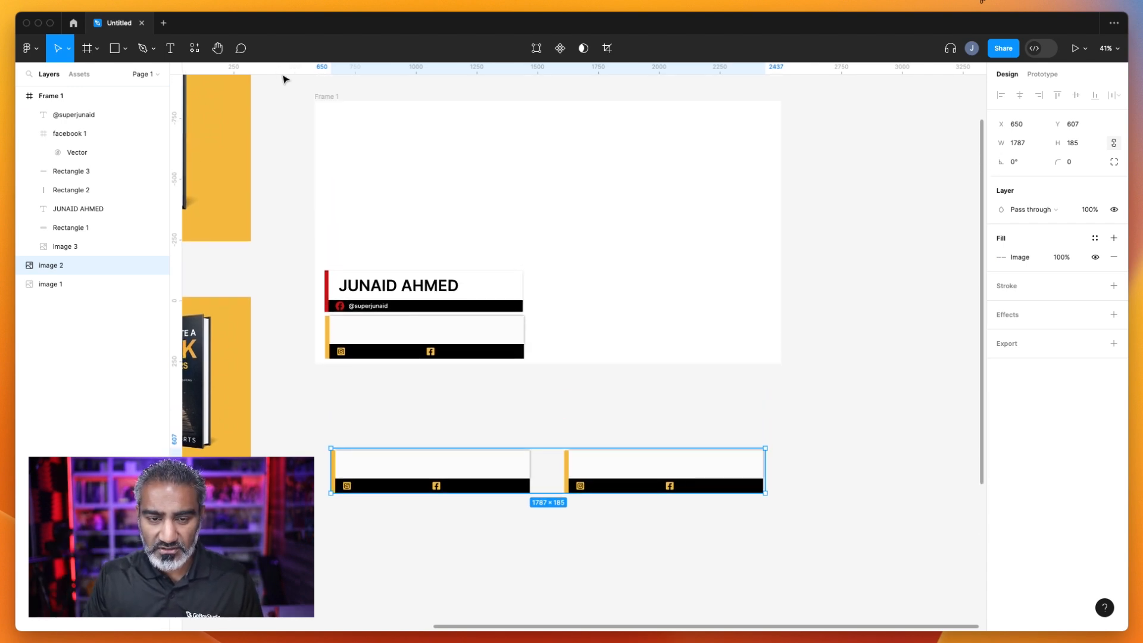
left_click(322, 99)
left_click_drag(369, 100, 437, 102)
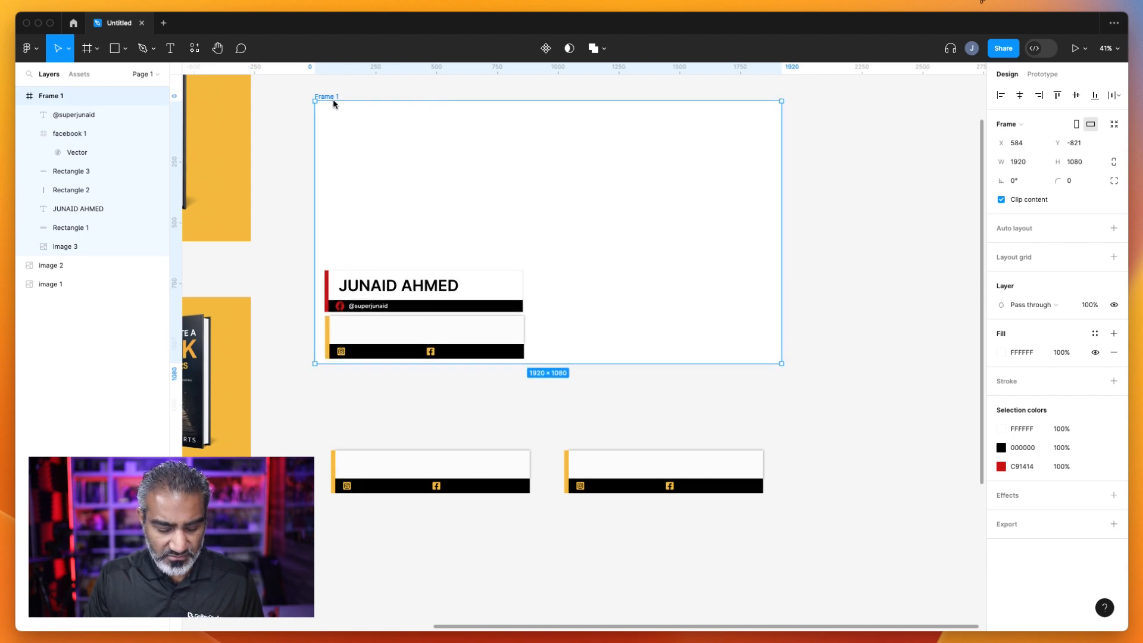
key("super+d")
left_click_drag(624, 332, 827, 334)
Group the red name card parts and position two card groups along Frame 2's bottom
left_click_drag(637, 334, 874, 334)
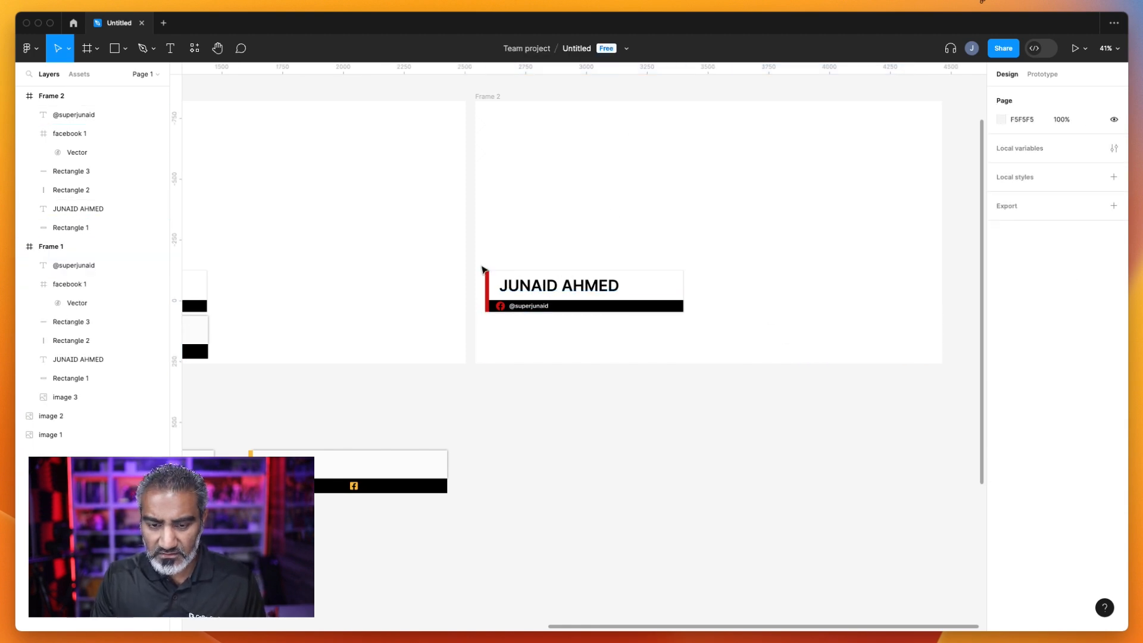
left_click_drag(482, 269, 712, 330)
key("super+g")
left_click(641, 296)
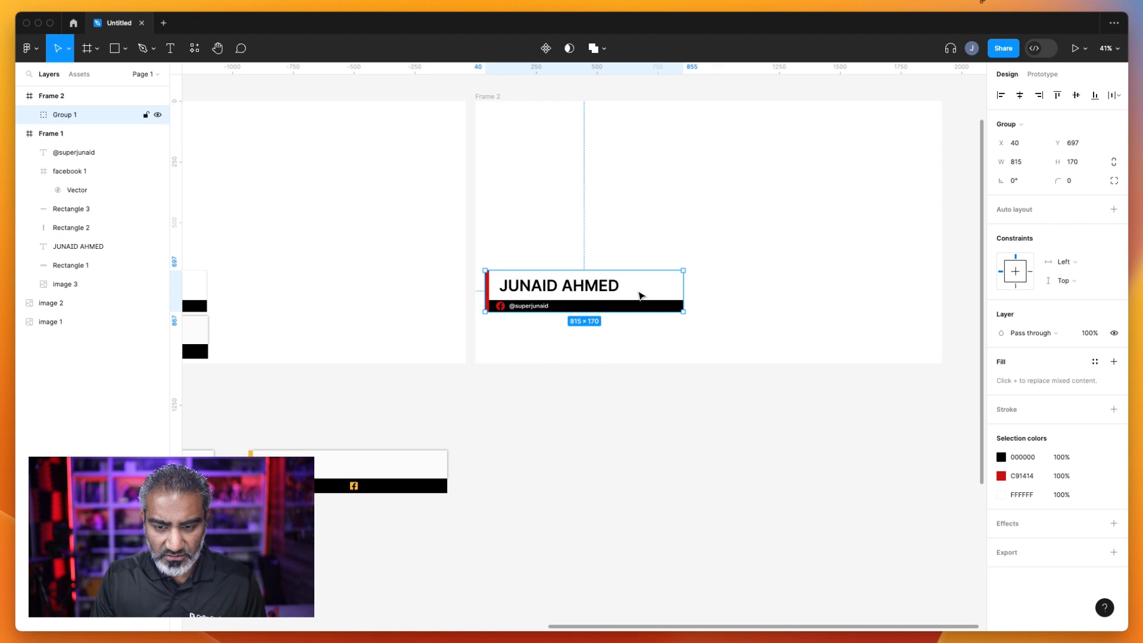
left_click_drag(633, 293, 775, 331)
key("ctrl+z")
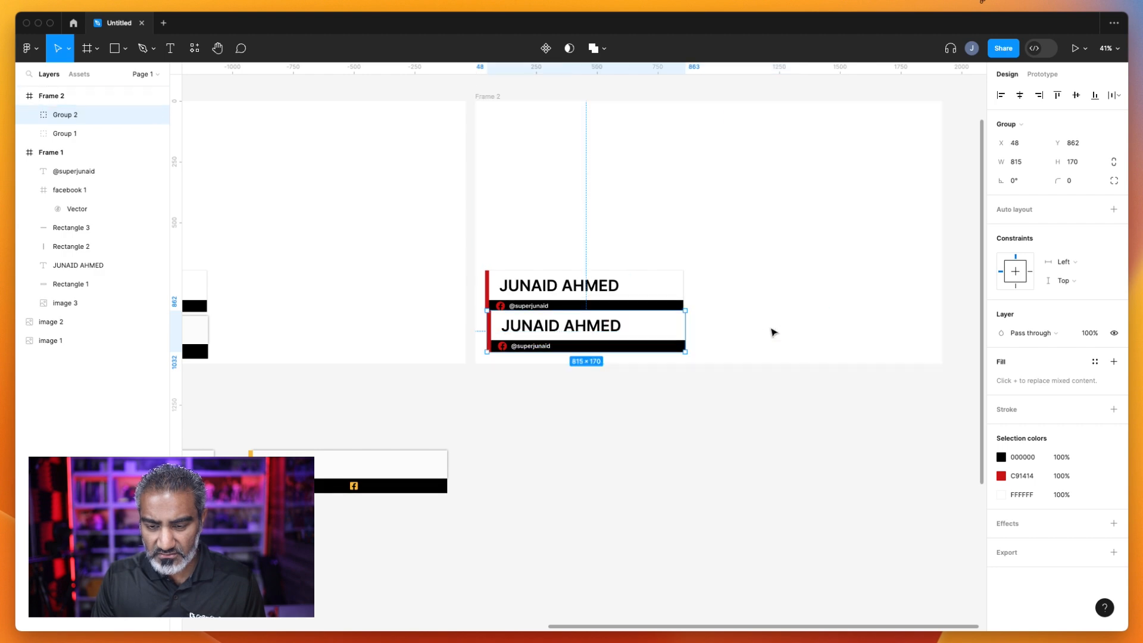
key("ctrl+z")
left_click(623, 288)
left_click_drag(630, 294, 869, 335)
left_click(758, 416)
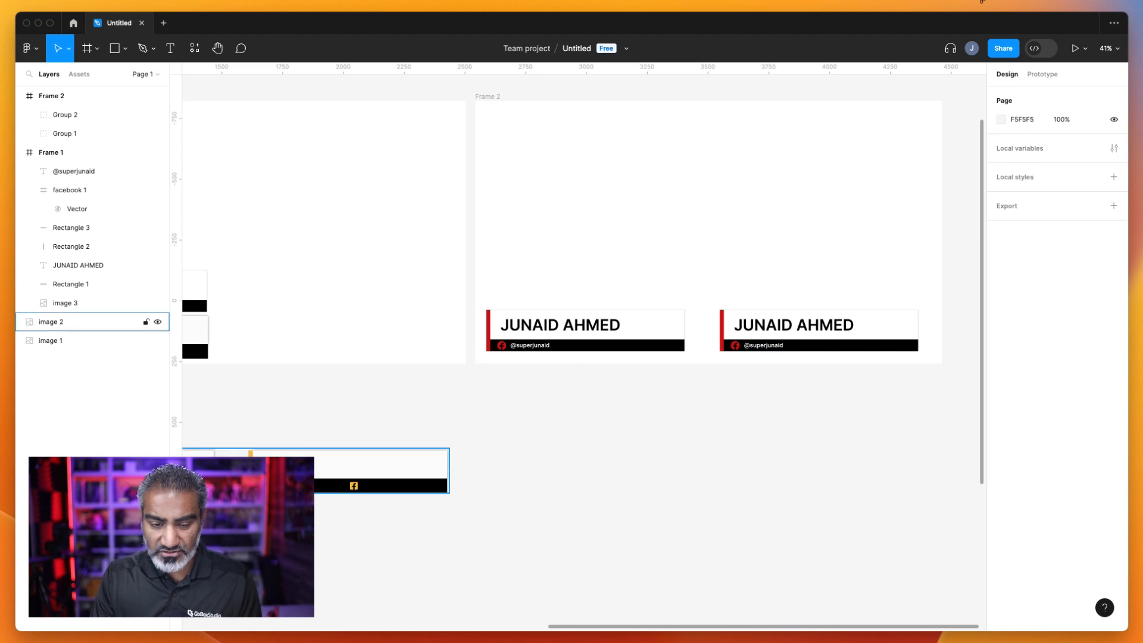
scroll(704, 177, "up", 2)
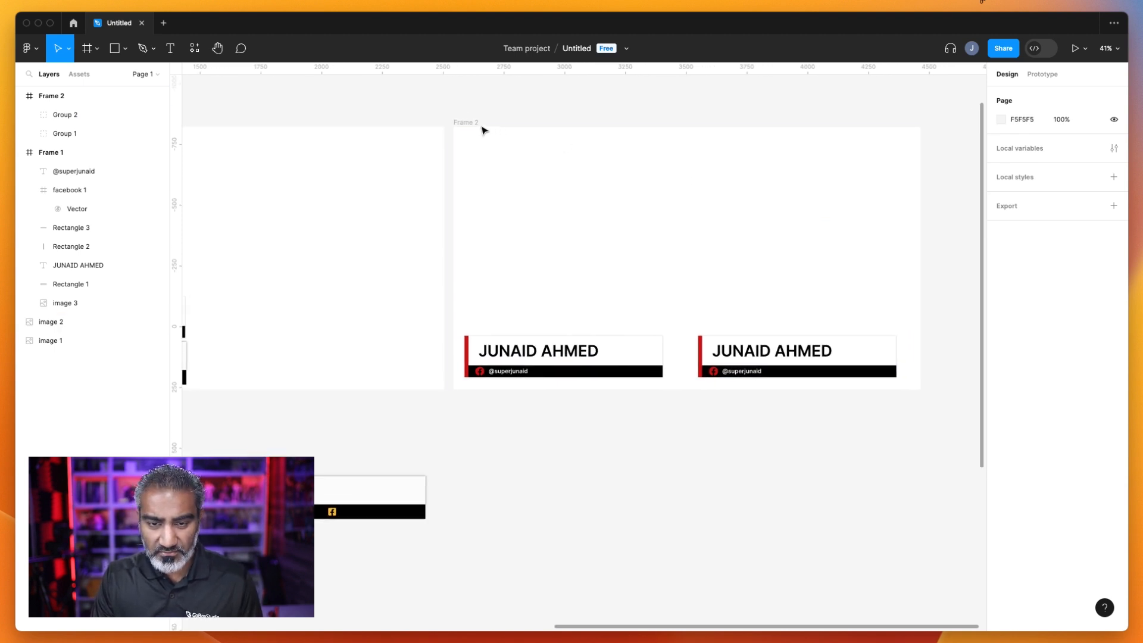
Draw a rectangle over Frame 2 and set its width to 960
left_click(467, 123)
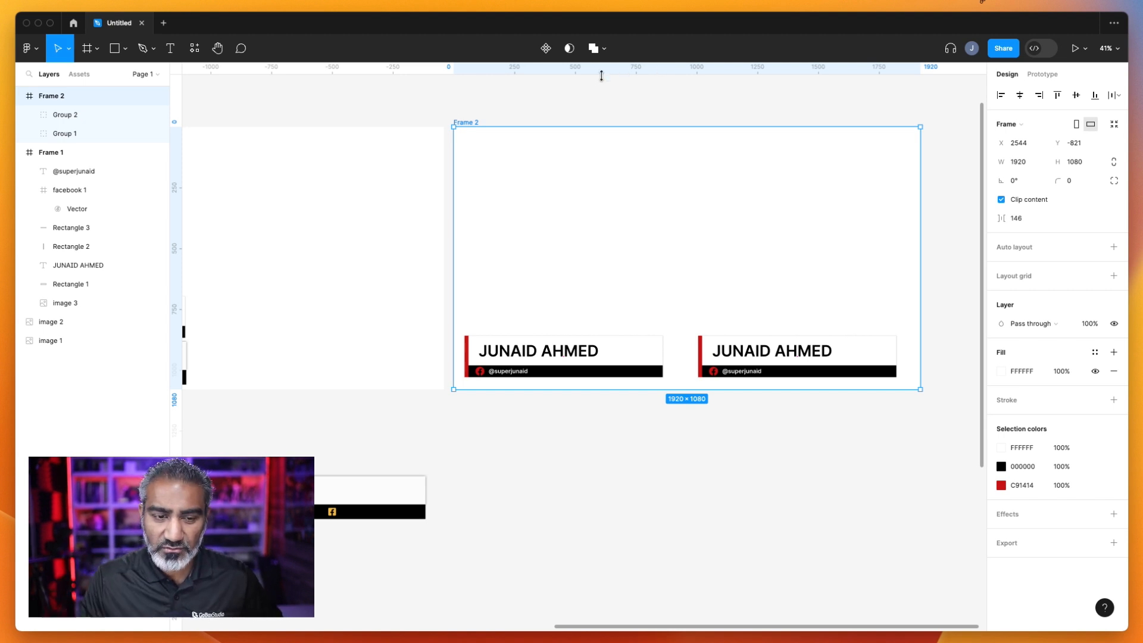
left_click(618, 170)
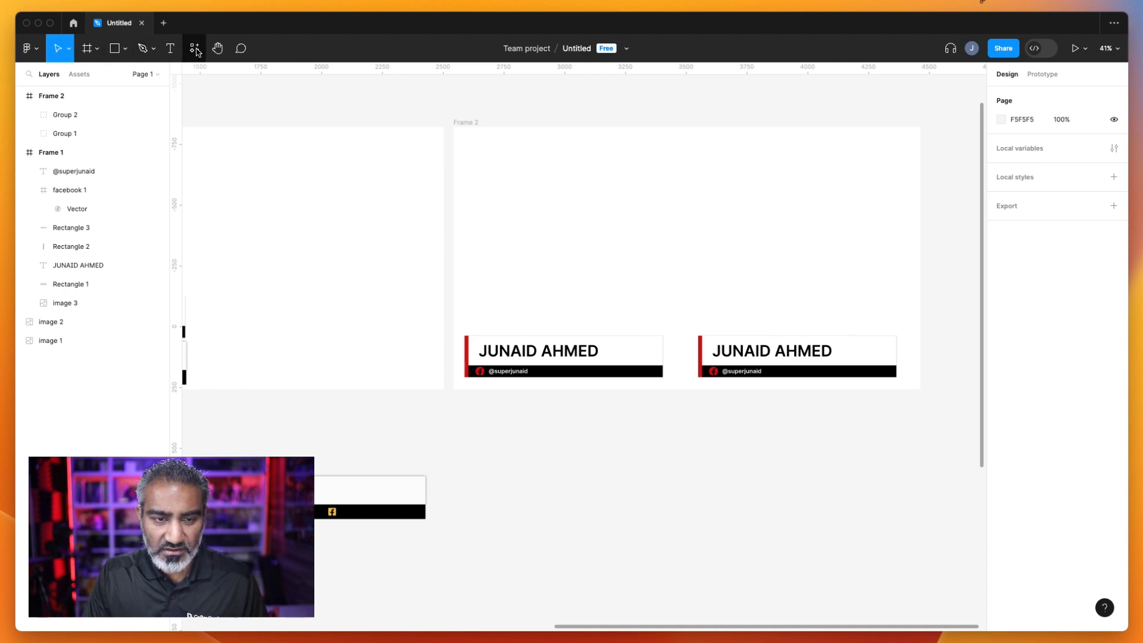
left_click(115, 50)
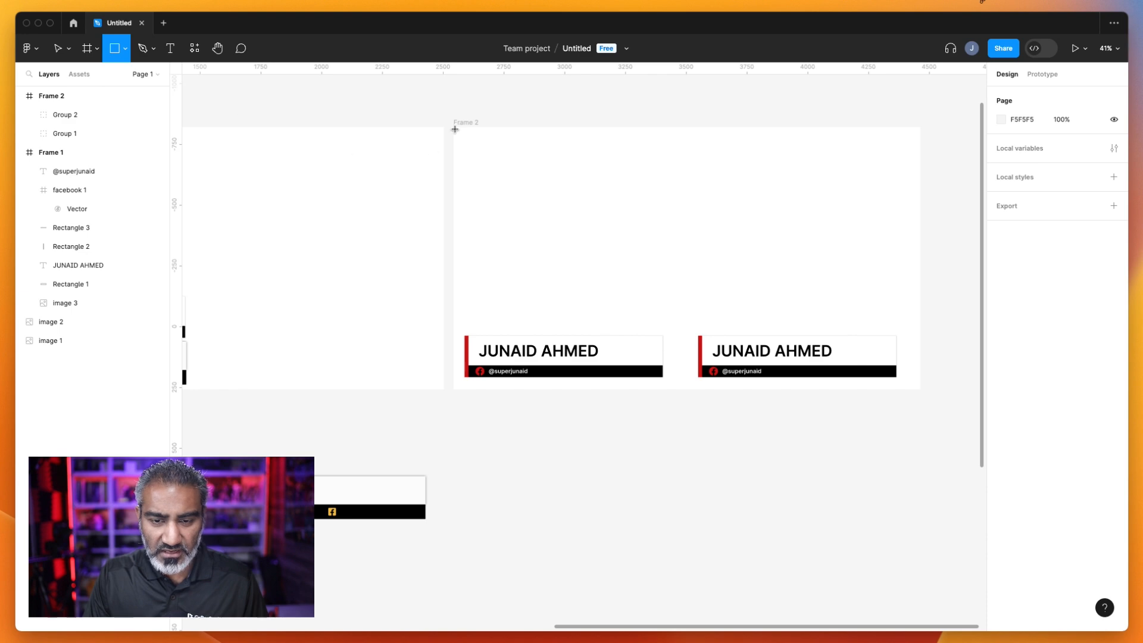
left_click_drag(455, 126, 920, 391)
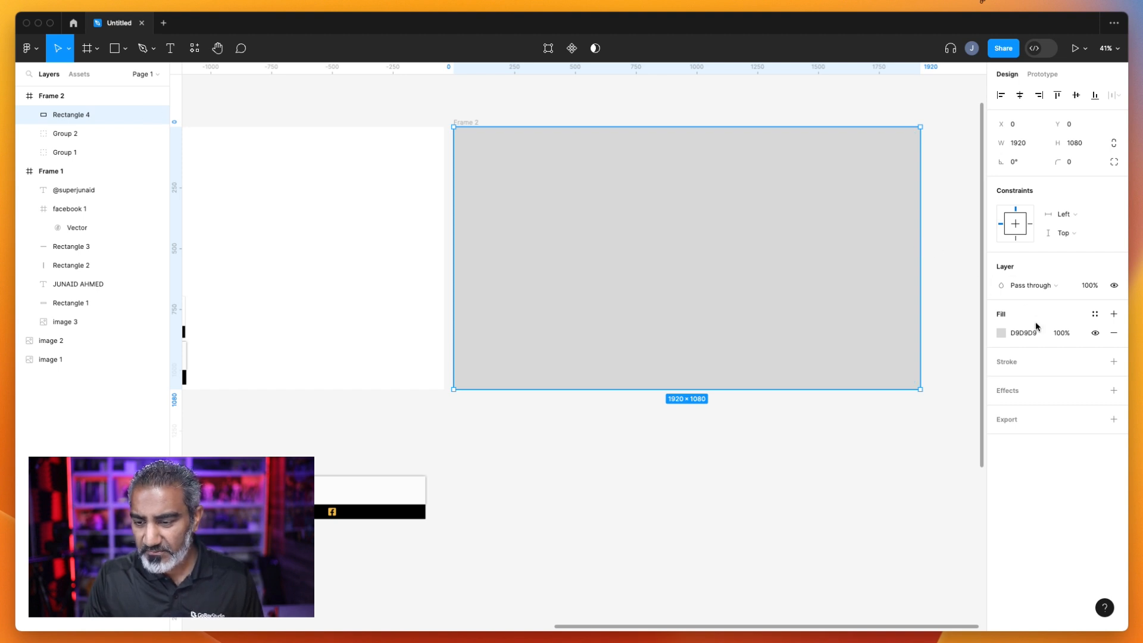
left_click(1071, 144)
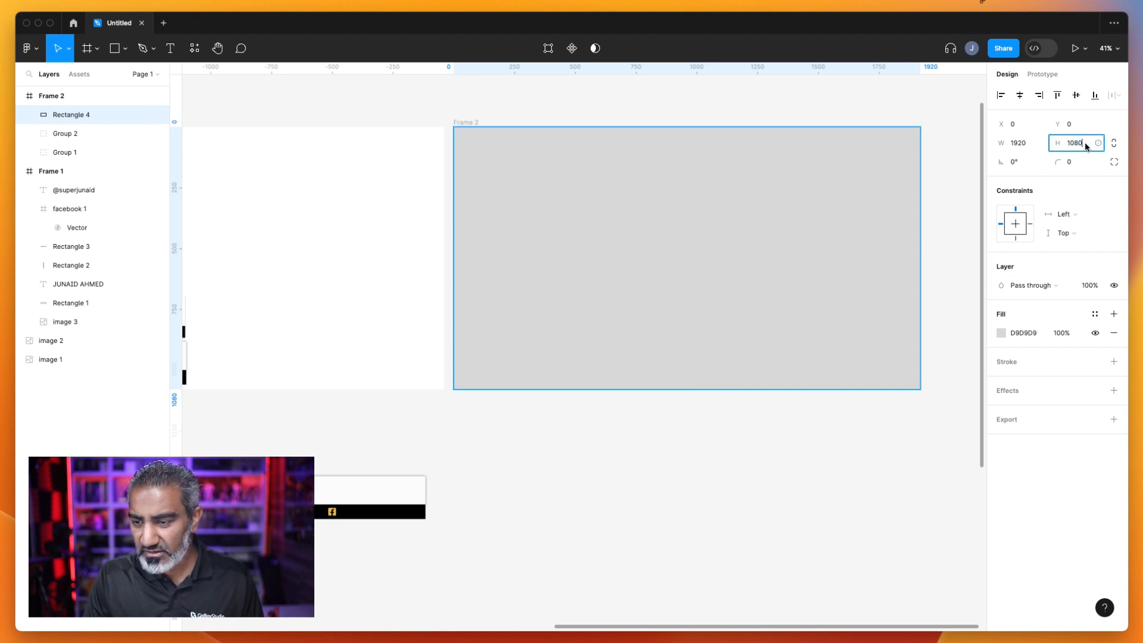
left_click(1036, 145)
left_click(1029, 142)
left_click(1027, 143)
left_click(1033, 145)
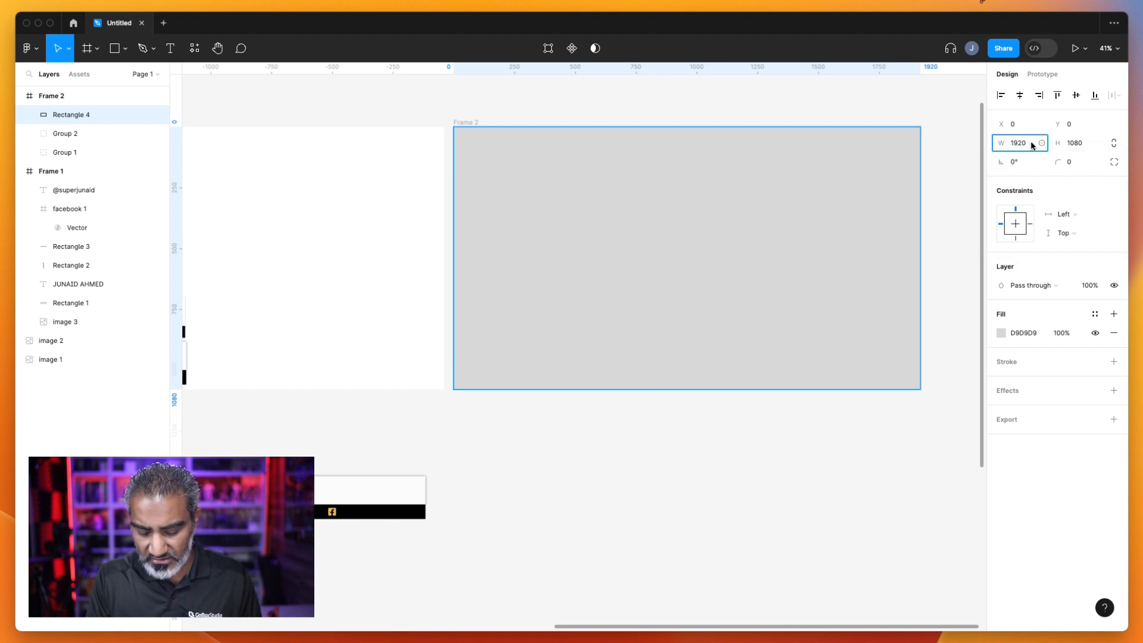
key("Return")
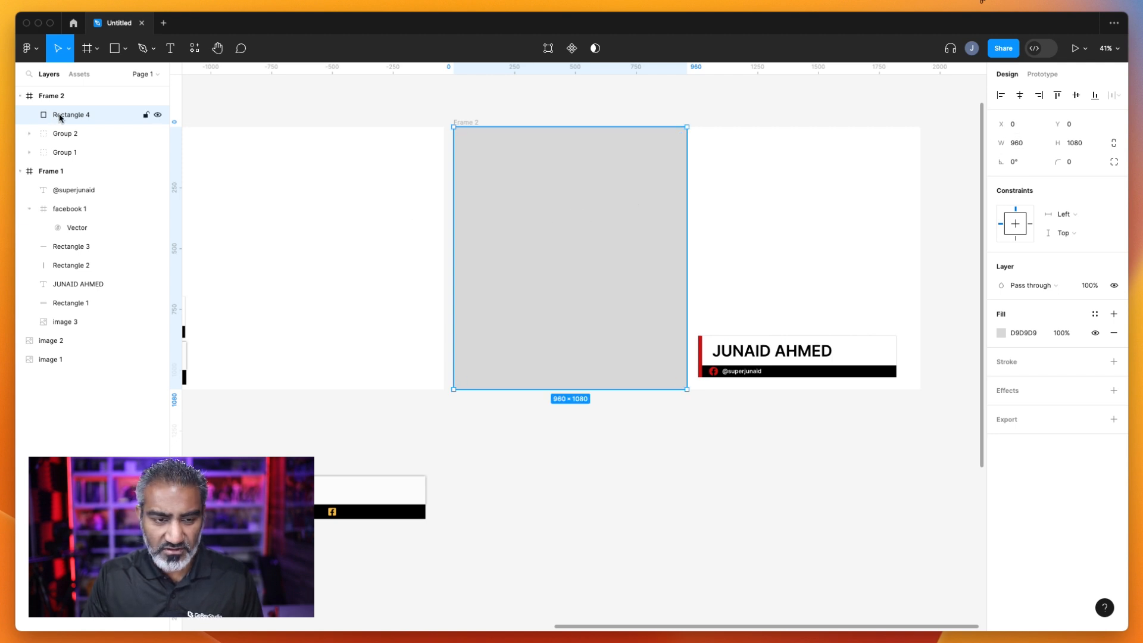
Send the grey panel behind the name cards, centre the left card, and duplicate Frame 2 as Frame 3
left_click_drag(68, 118, 61, 159)
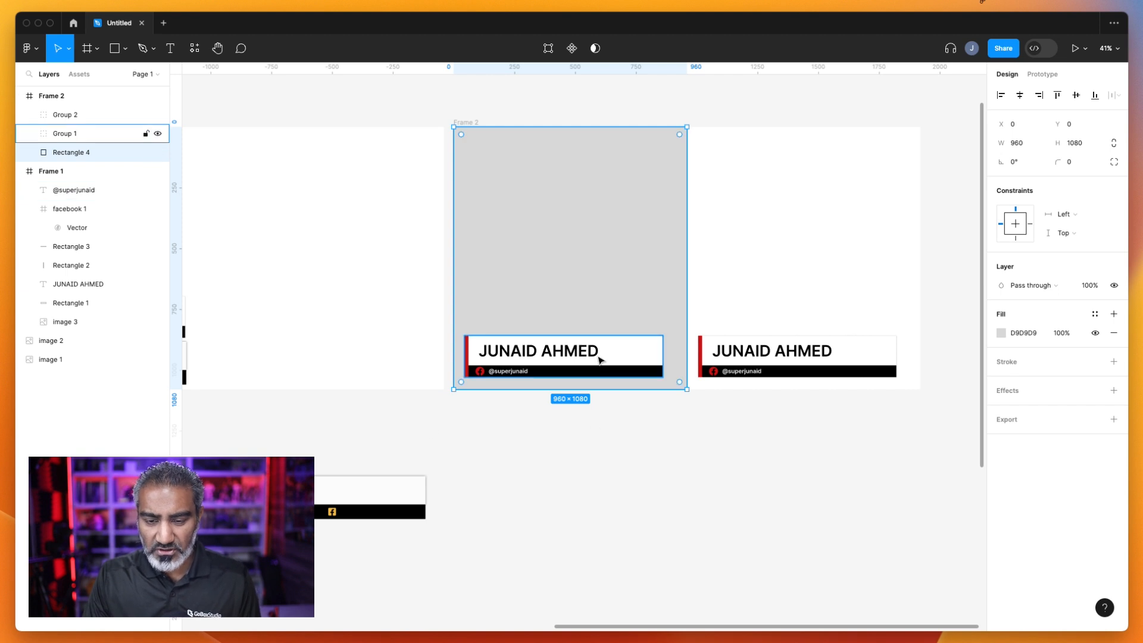
left_click_drag(601, 362, 612, 358)
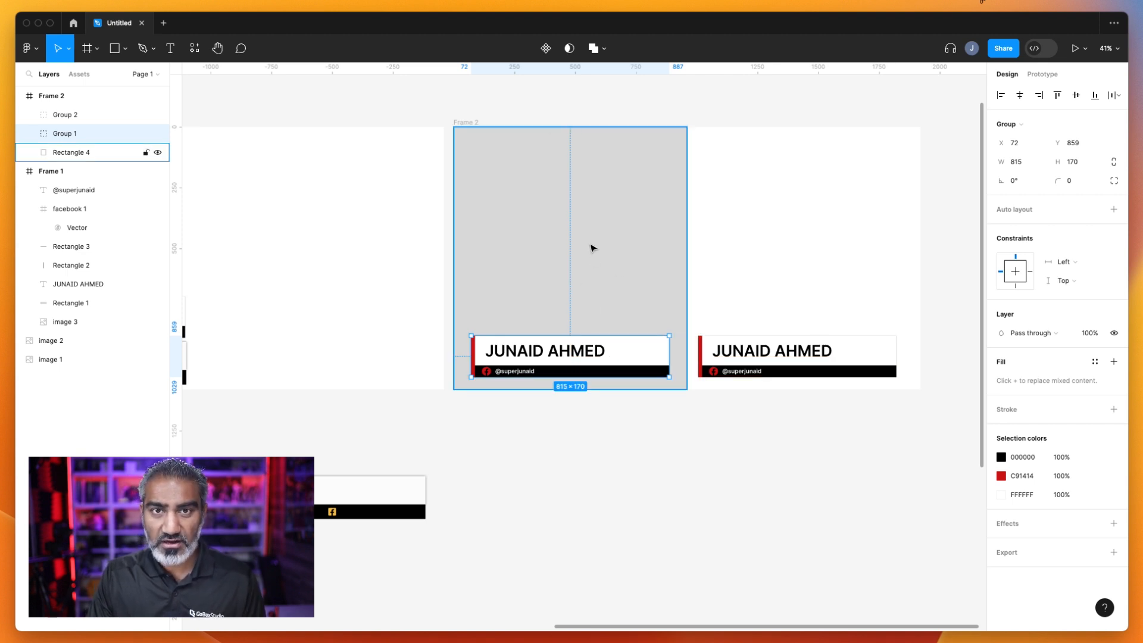
left_click_drag(466, 122, 471, 424)
Set Frame 3's grey background rectangle width to 1920/3 (640)
scroll(475, 406, "down", 5)
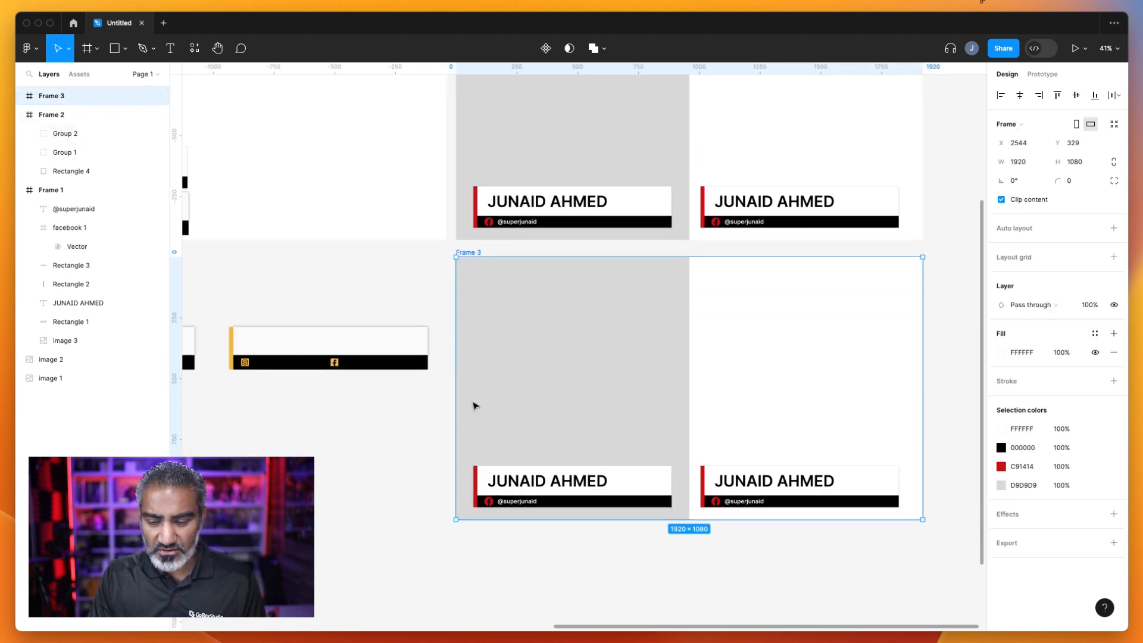
scroll(475, 406, "down", 2)
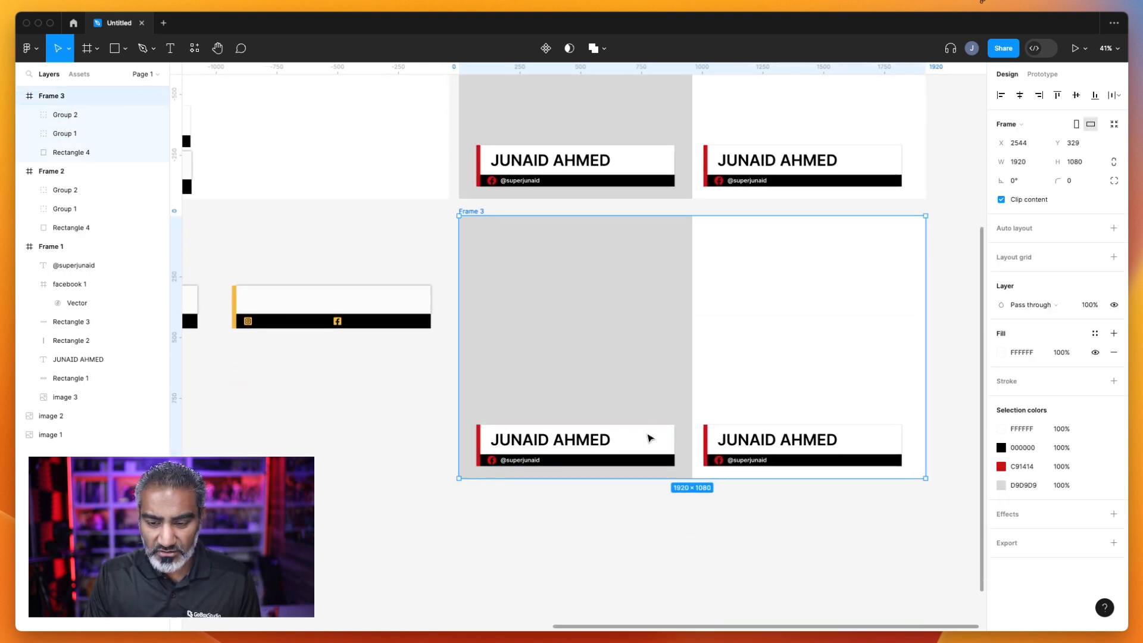
left_click(642, 317)
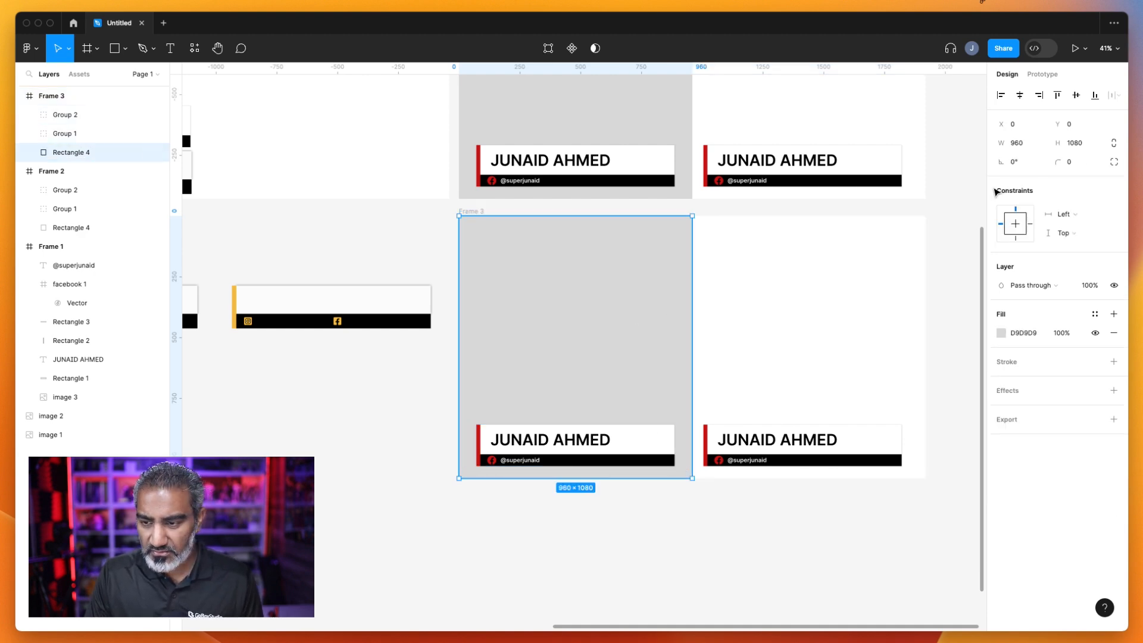
left_click(1026, 142)
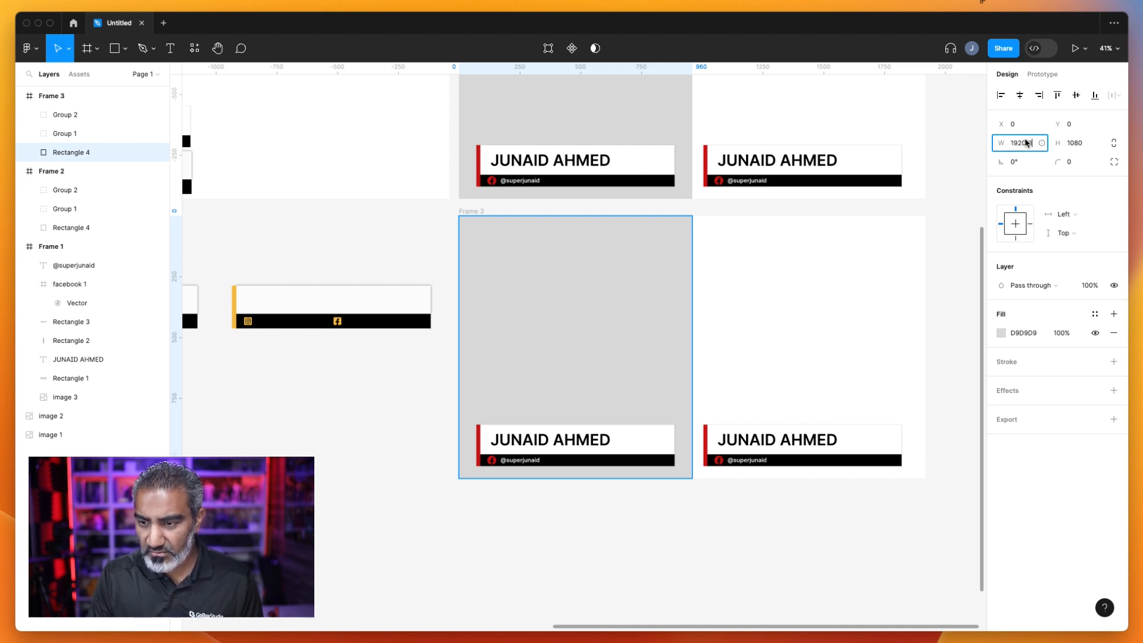
type("1920/3")
key("Return")
Duplicate the 640-wide column across the frame and select the middle column's fill
left_click_drag(580, 316, 853, 319)
left_click(748, 322)
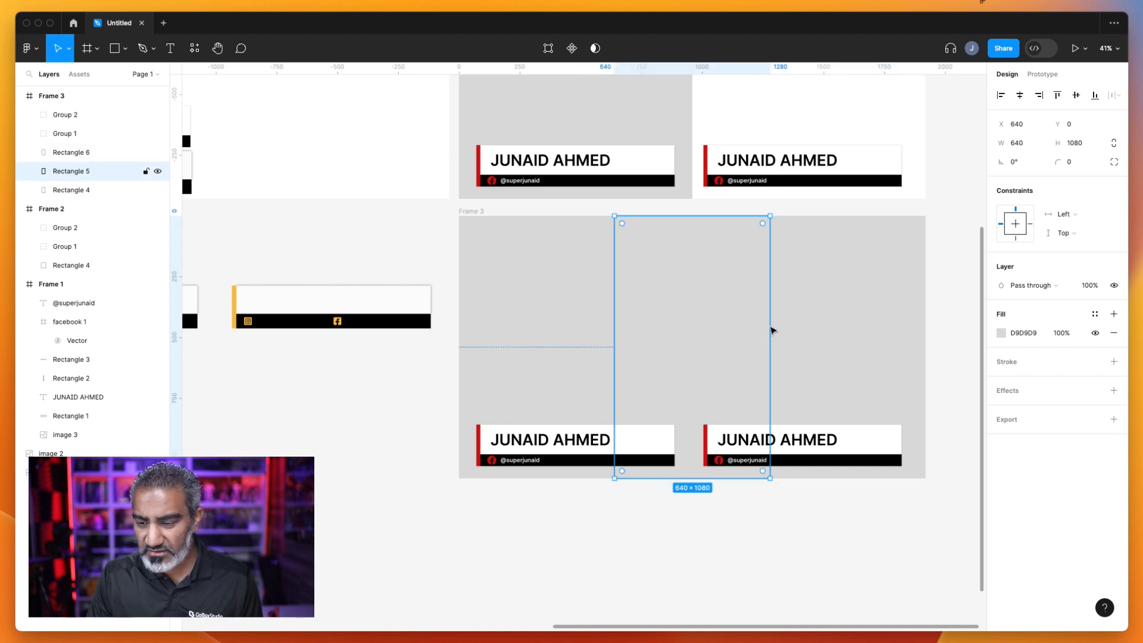
left_click(1002, 332)
Tint the middle column pale pink EEE5E6 and nudge the left name card left
left_click(874, 339)
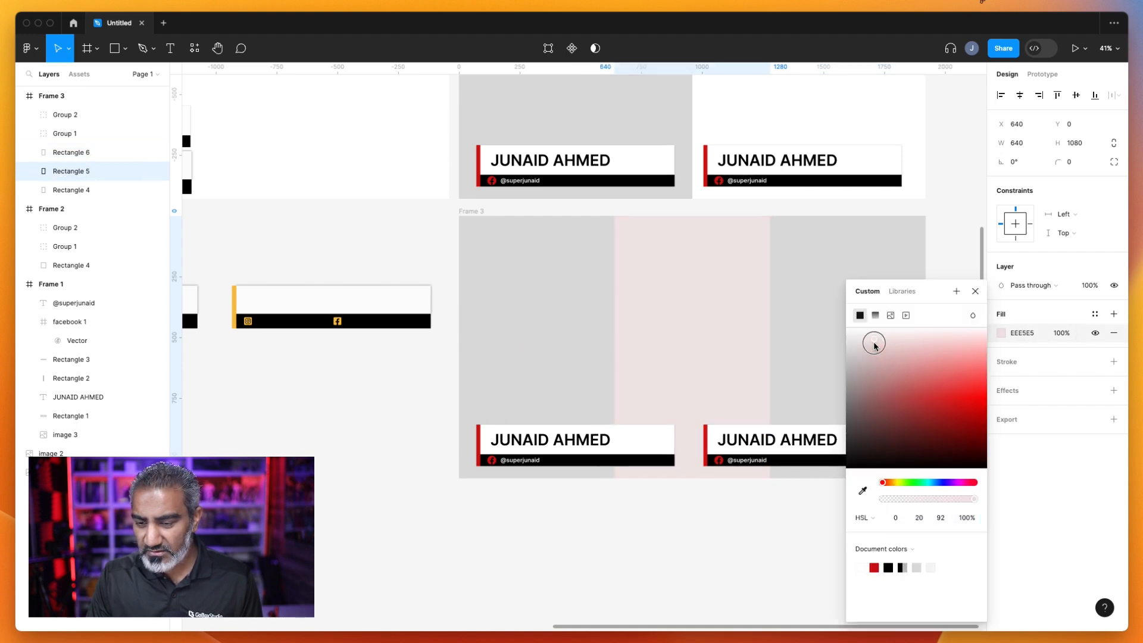
left_click(660, 438)
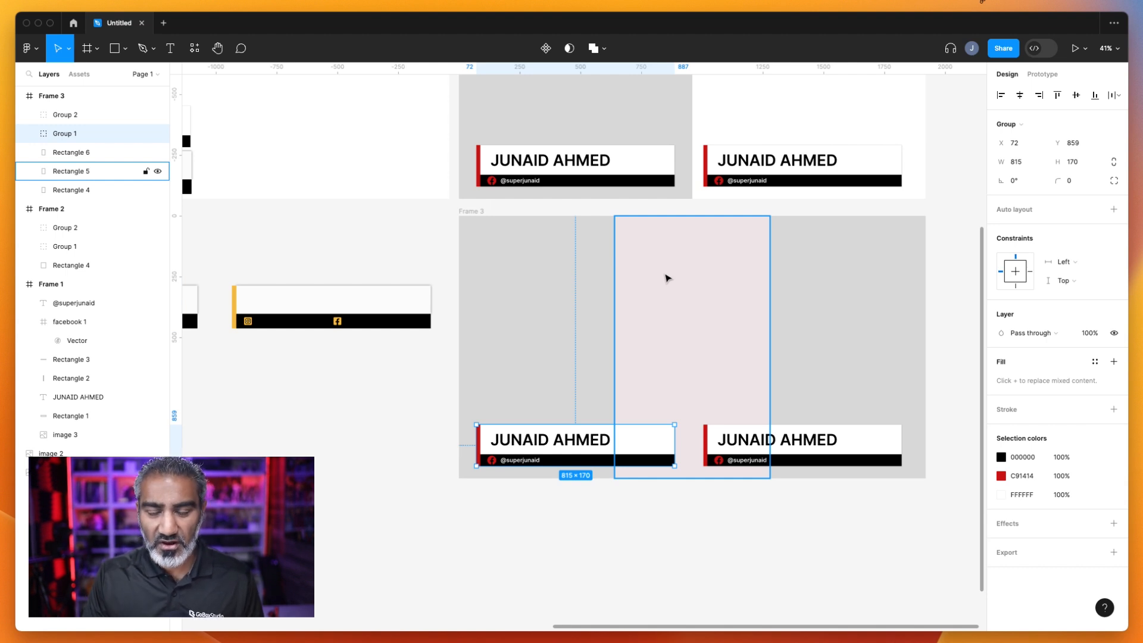
key("Left")
key("Left")
key("Left")
key("Left")
key("Left")
key("Left")
key("Left")
key("Left")
key("Left")
key("Left")
key("Left")
key("Left")
key("Left")
key("Left")
key("Left")
key("Left")
key("Left")
key("Left")
key("Left")
key("Left")
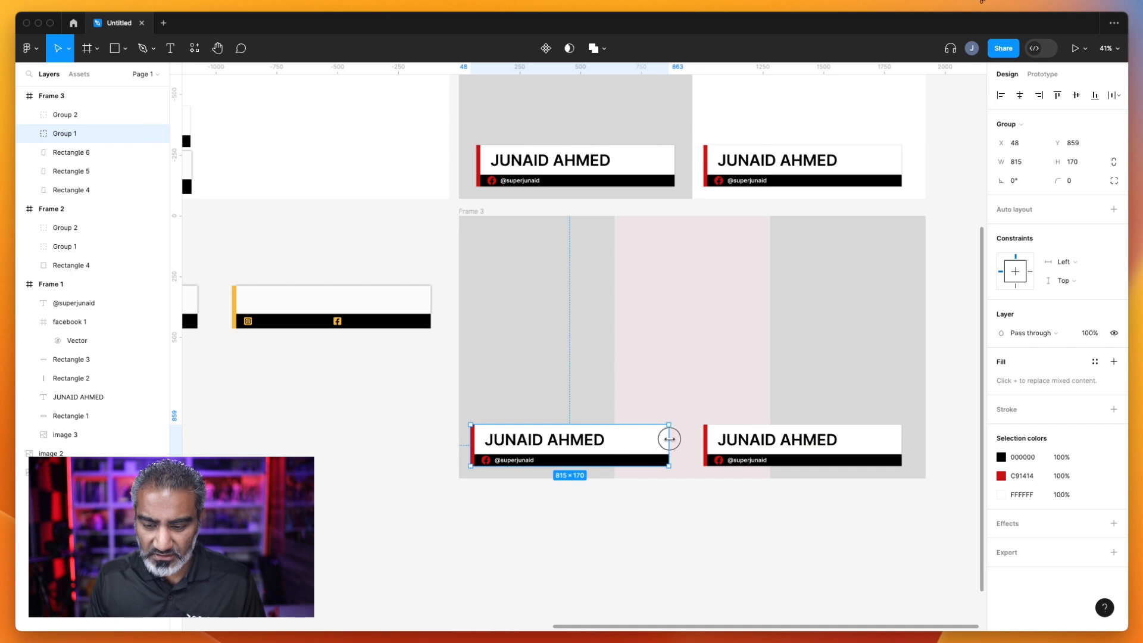
left_click_drag(666, 439, 651, 439)
key("super+z")
Narrow the left card's white panel to 569 wide and its black bar to 553
double_click(657, 439)
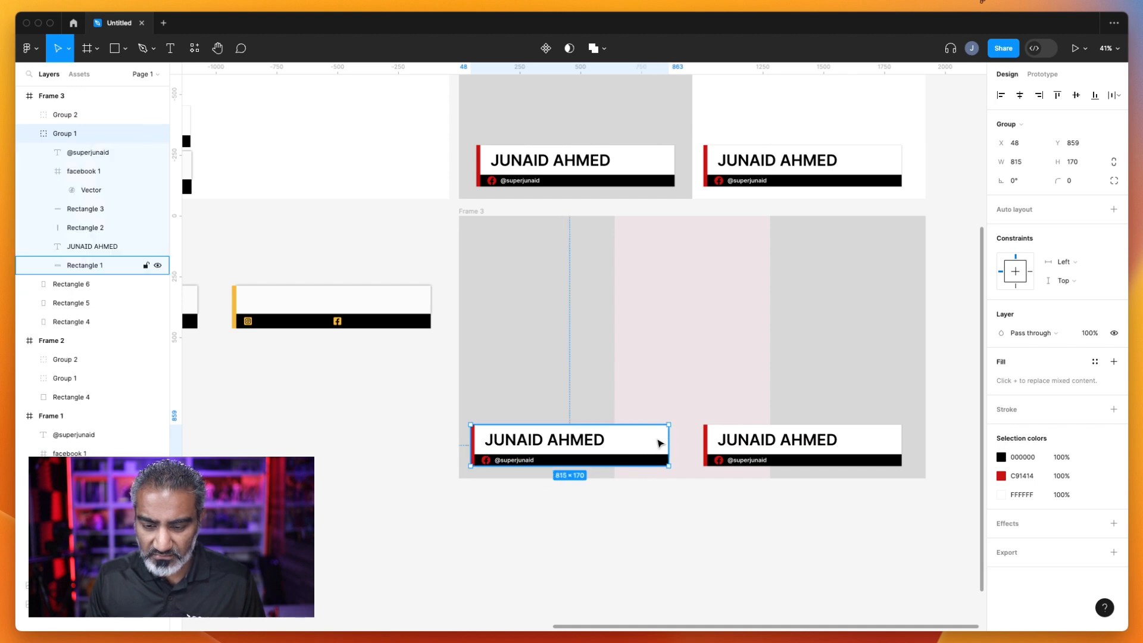
left_click_drag(666, 440, 607, 436)
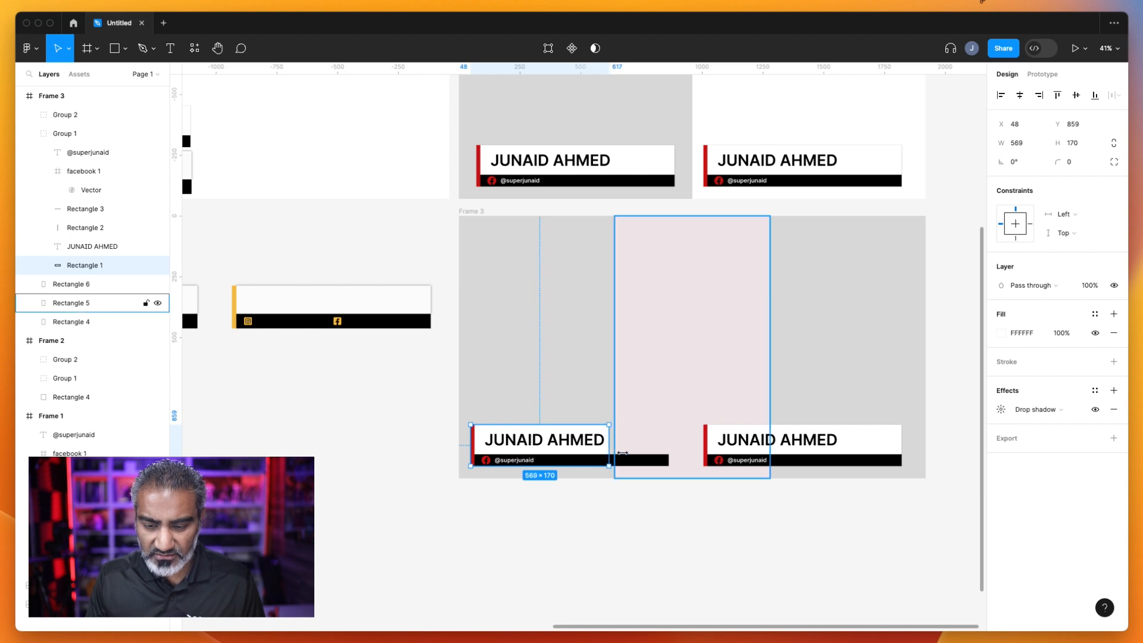
left_click(666, 460)
scroll(668, 460, "up", 5)
scroll(668, 460, "up", 1)
left_click_drag(669, 461, 523, 457)
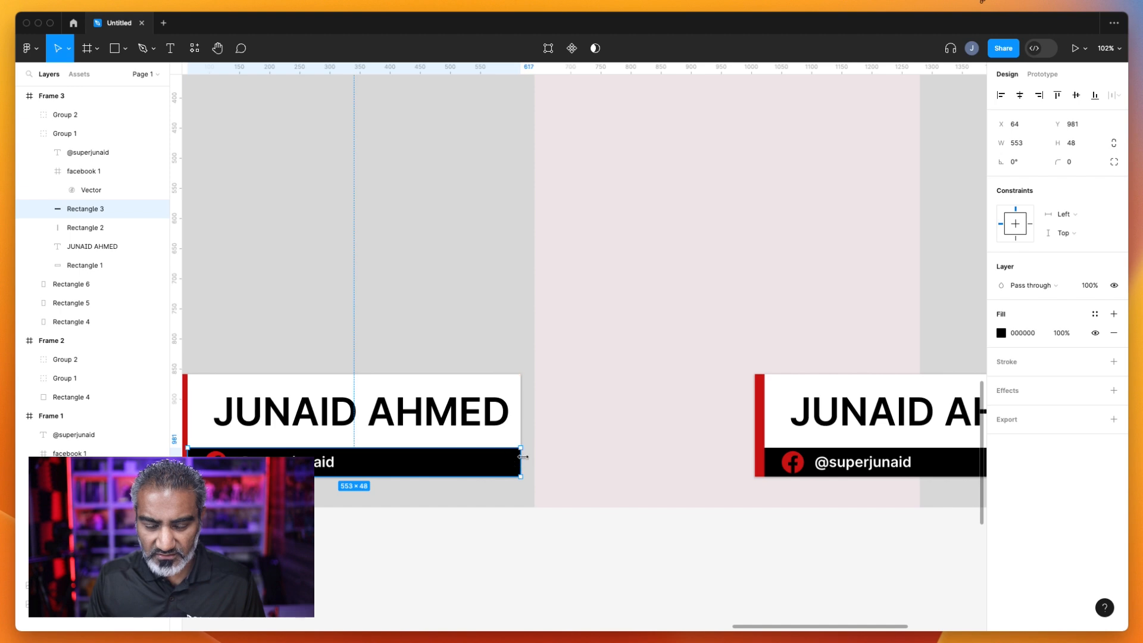
left_click(515, 444)
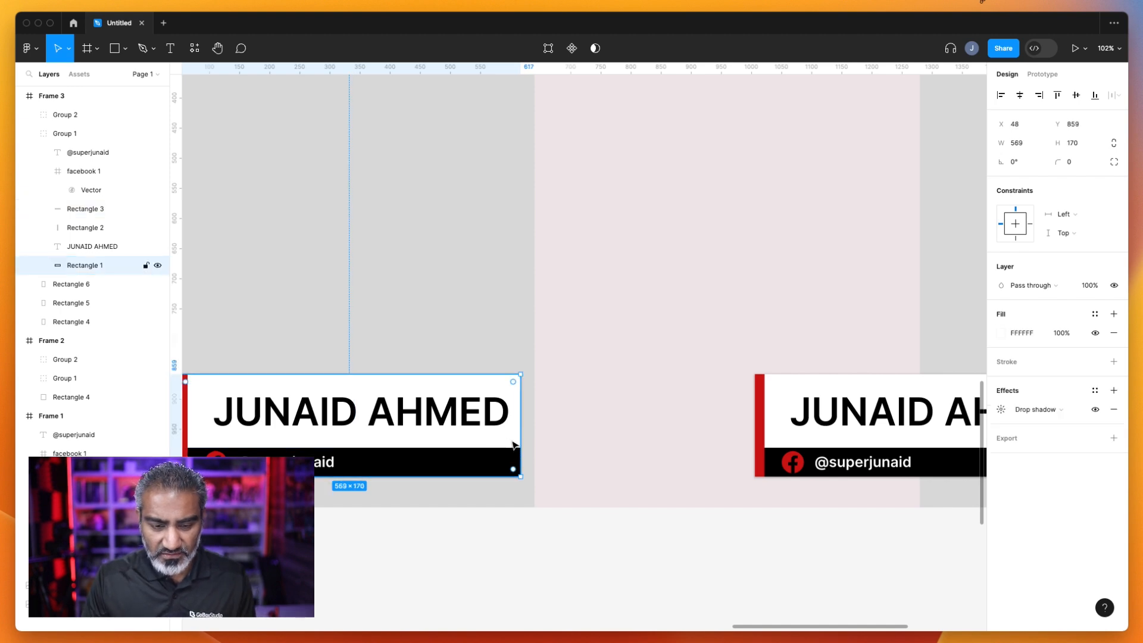
scroll(513, 444, "left", 3)
Set the name text's font size to 50, then 55
left_click(513, 411)
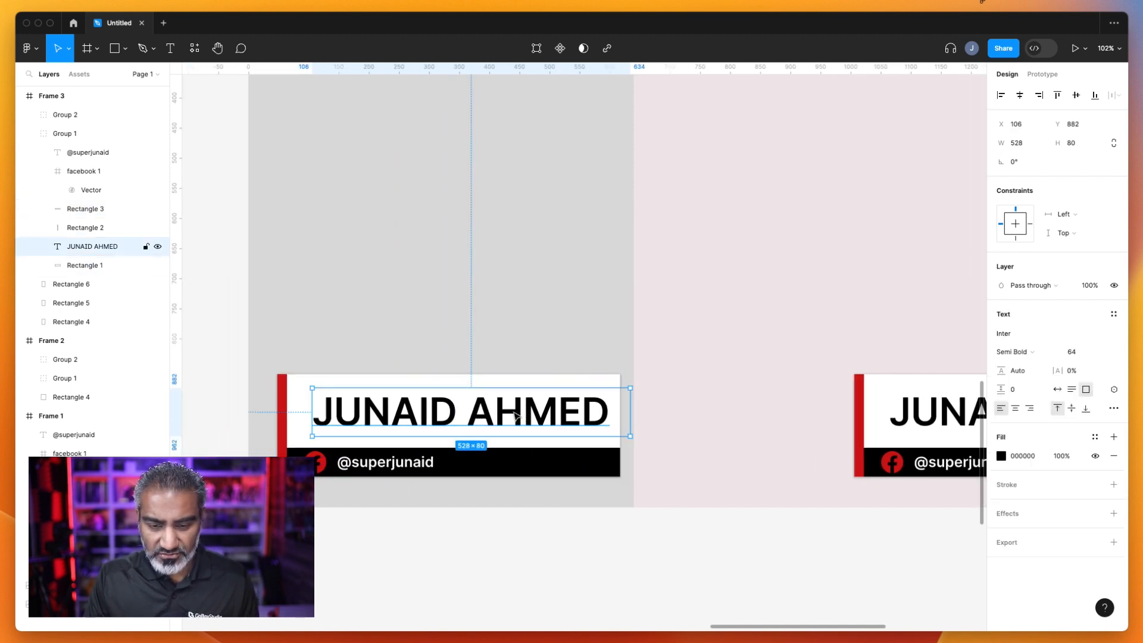
left_click(1073, 353)
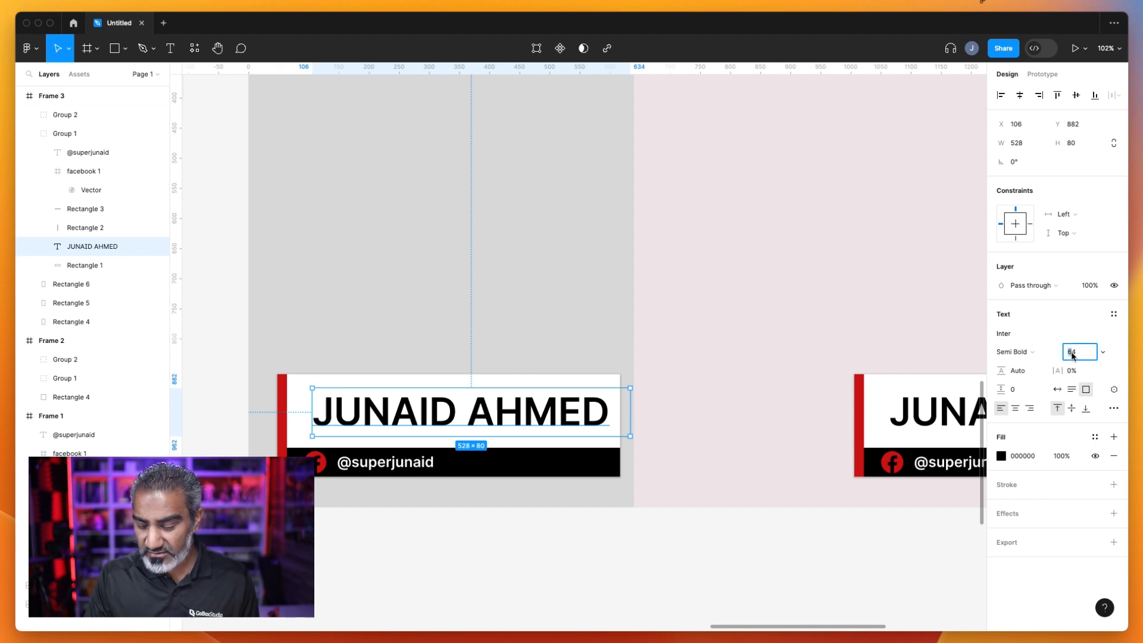
key("Return")
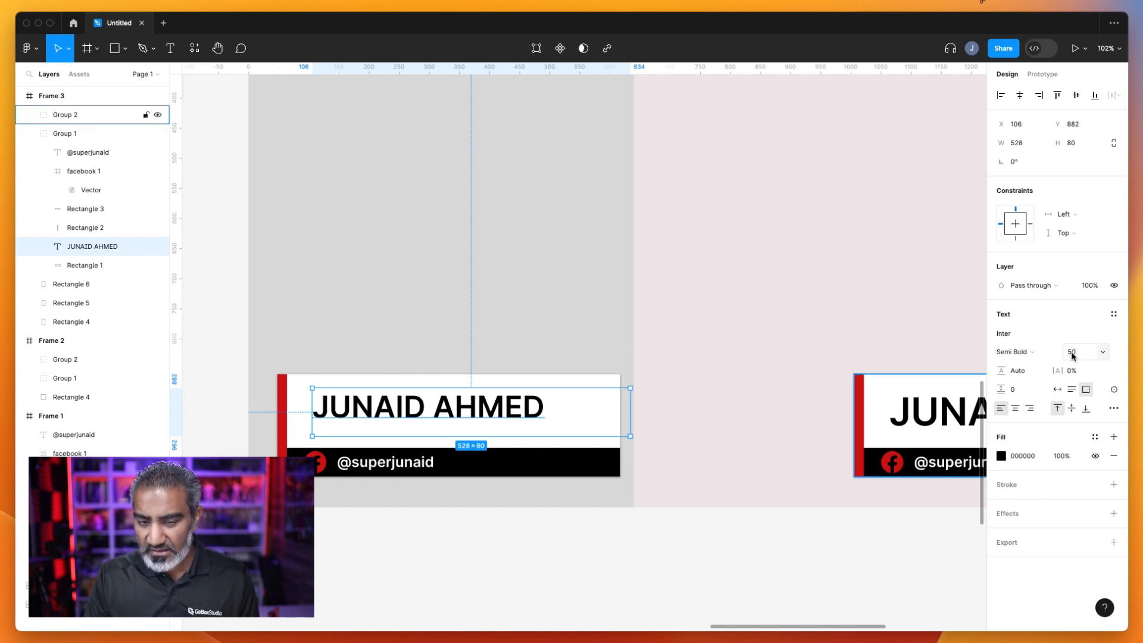
key("super+a")
left_click(527, 403)
left_click(522, 550)
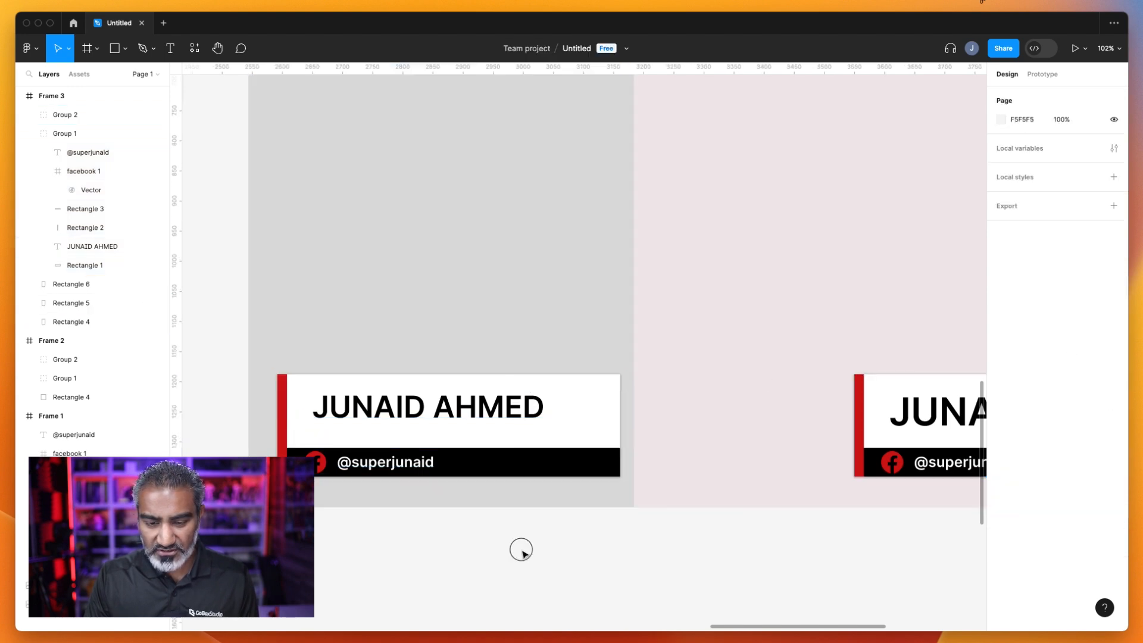
left_click(517, 414)
left_click(1077, 351)
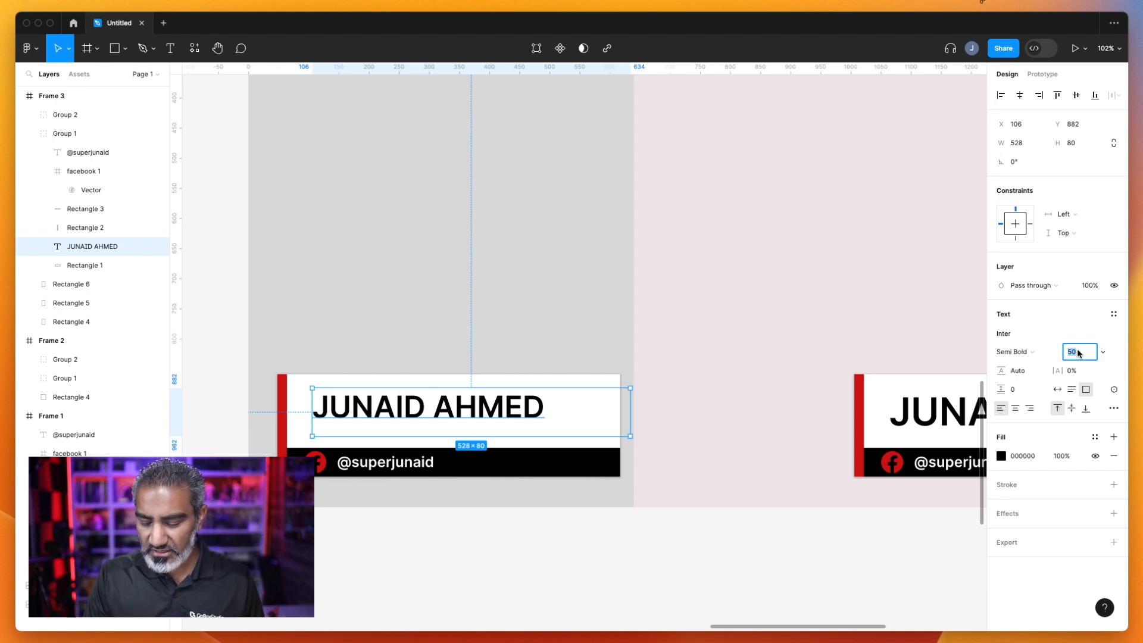
key("Return")
Widen the name to 553, centre-align it, and shift the first card group to X 35
left_click_drag(468, 407, 459, 407)
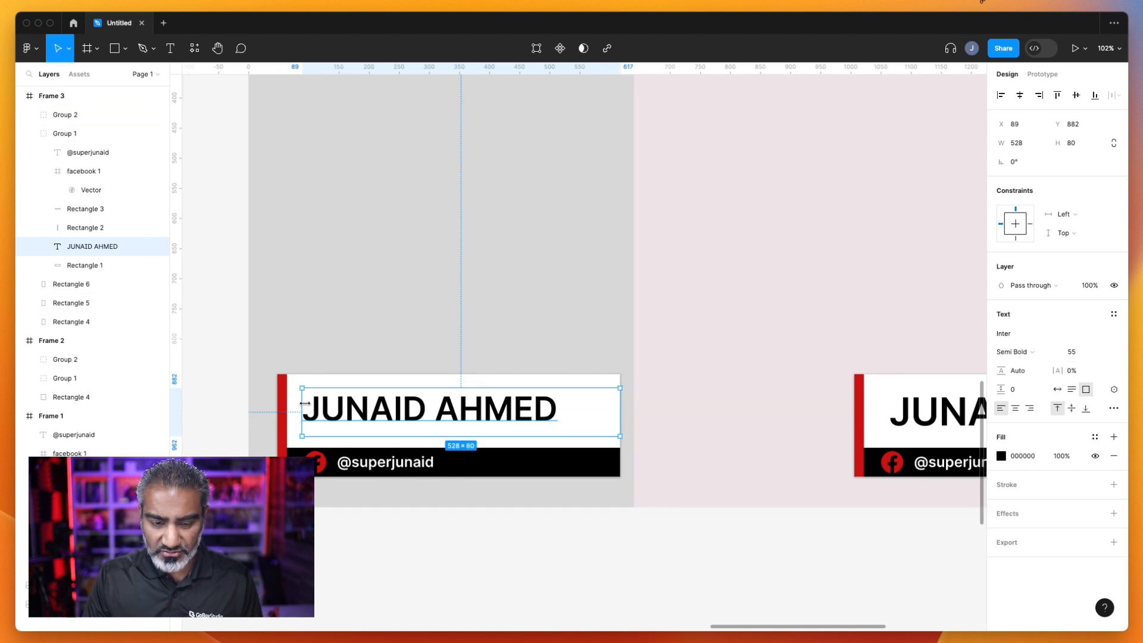
left_click_drag(298, 403, 287, 404)
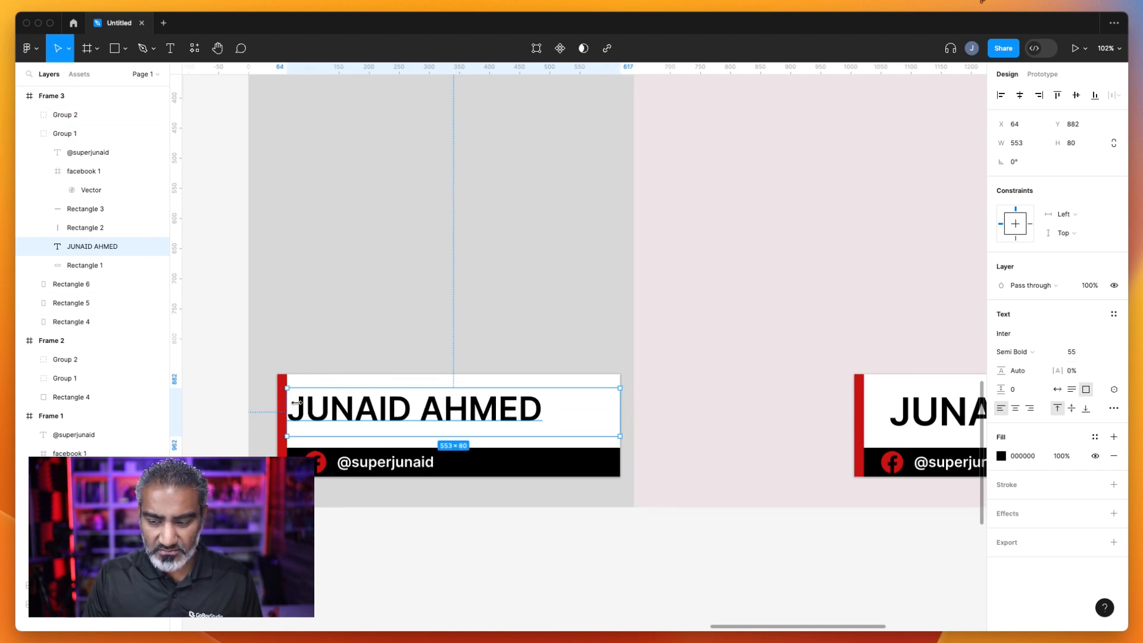
left_click(1016, 408)
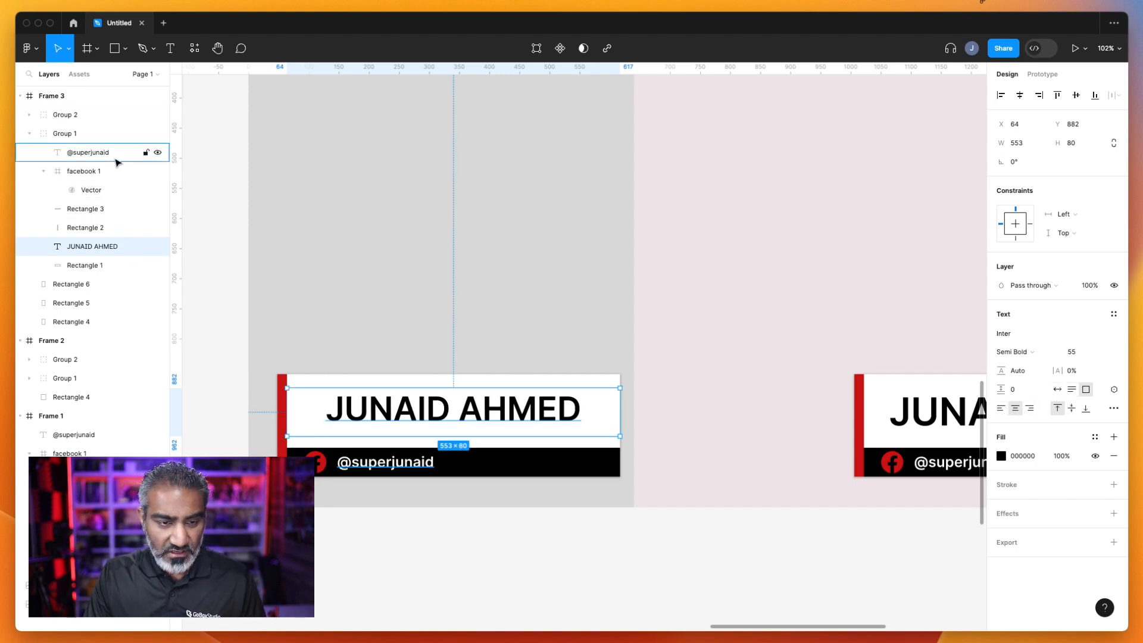
left_click(102, 135)
mouse_move(489, 393)
left_mouse_down()
mouse_move(473, 383)
mouse_move(484, 387)
left_mouse_up()
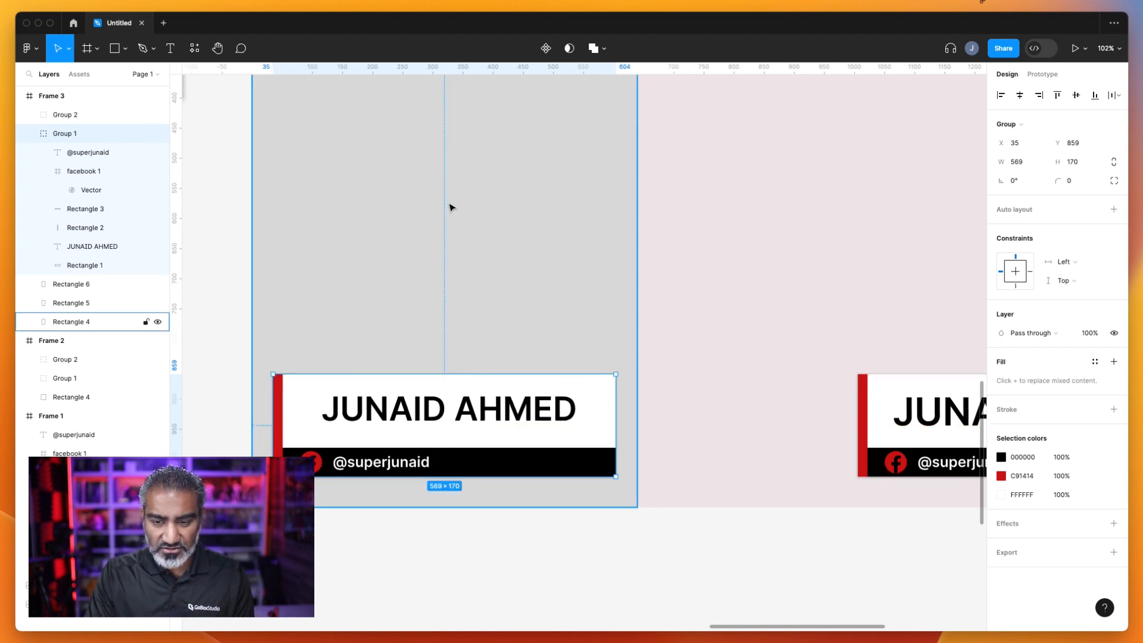
Delete the objects on Frame 3's right side, keeping the left column's card
scroll(449, 208, "down", 5)
scroll(450, 207, "down", 3)
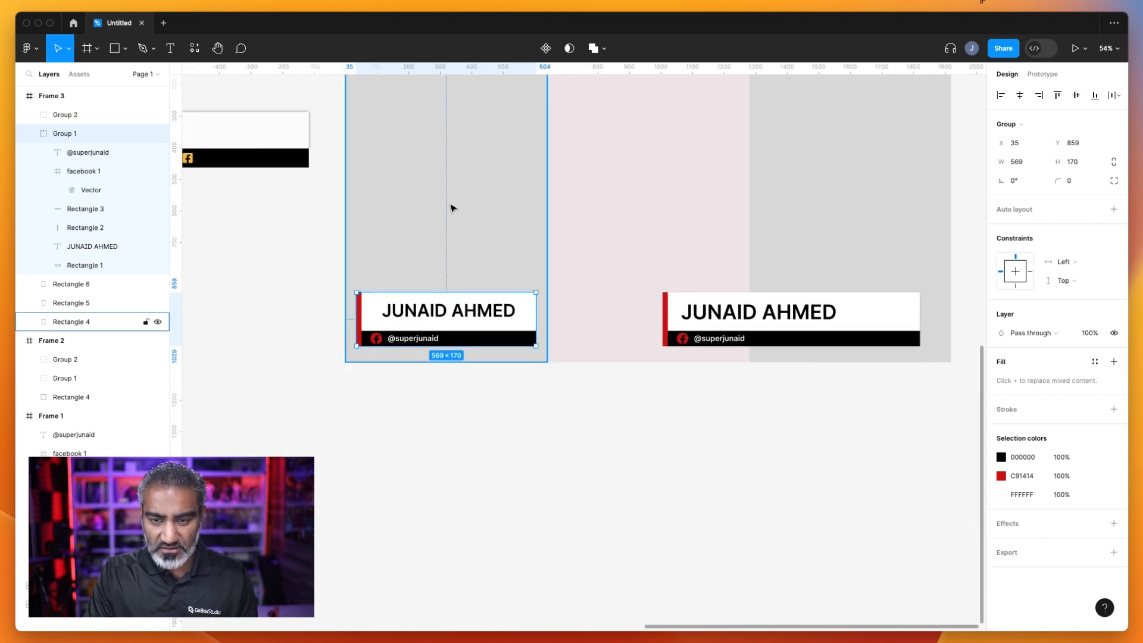
scroll(451, 209, "up", 5)
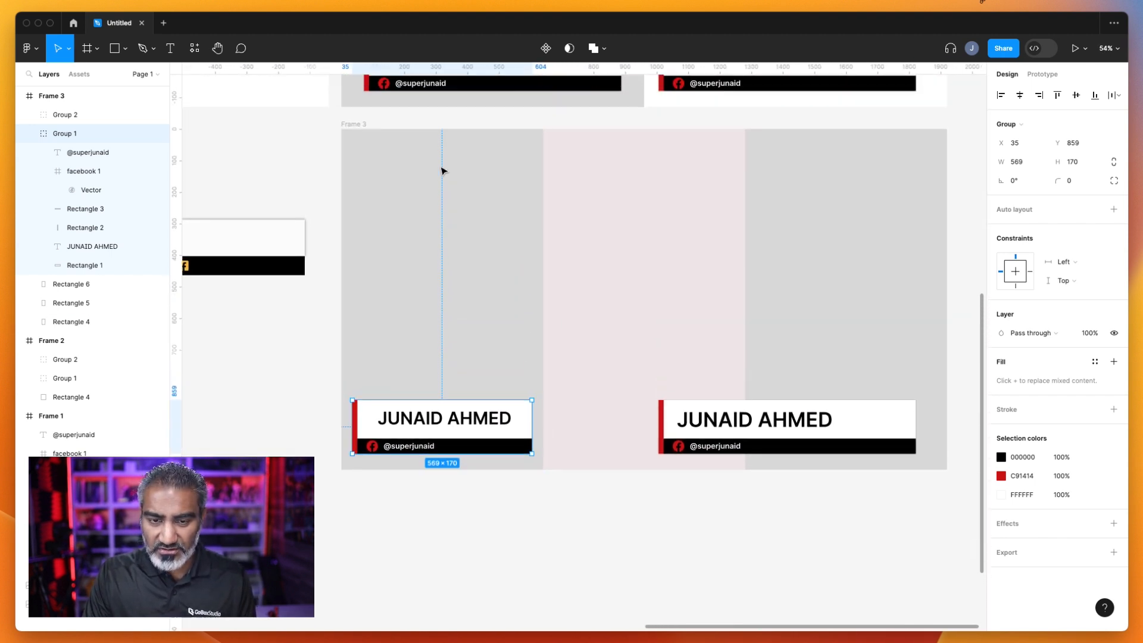
left_click_drag(338, 170, 484, 565)
left_click_drag(858, 544, 659, 222)
key("Delete")
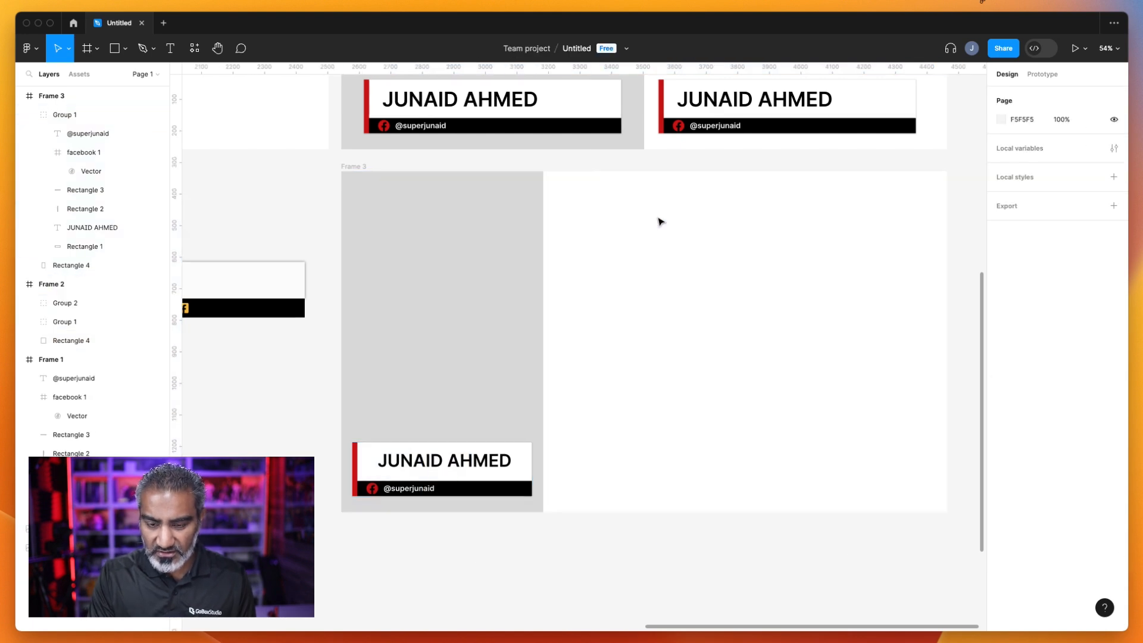
Duplicate the first card and its grey column twice to form three side-by-side 640×1080 columns
left_click_drag(563, 539, 526, 499)
left_click_drag(418, 357, 636, 339)
key("super+d")
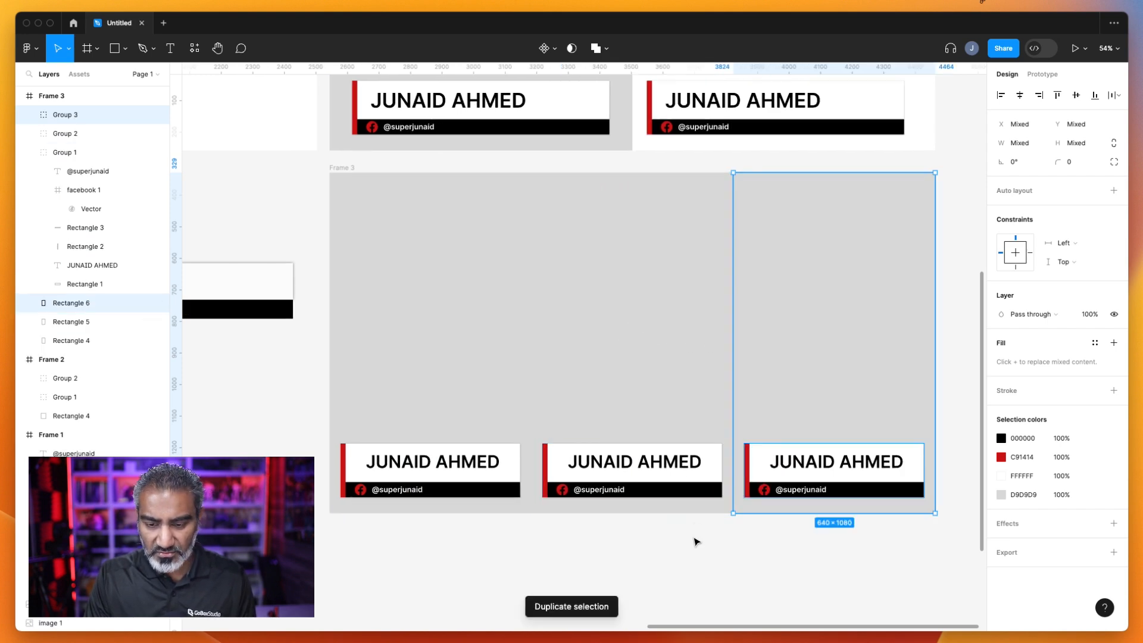
left_click(693, 543)
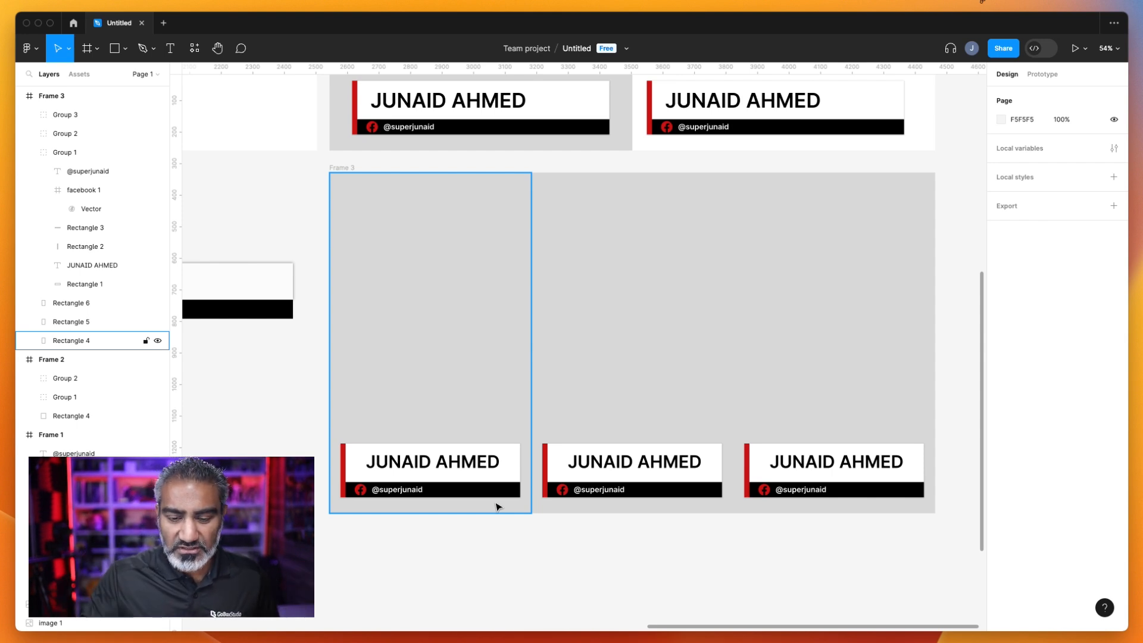
double_click(482, 470)
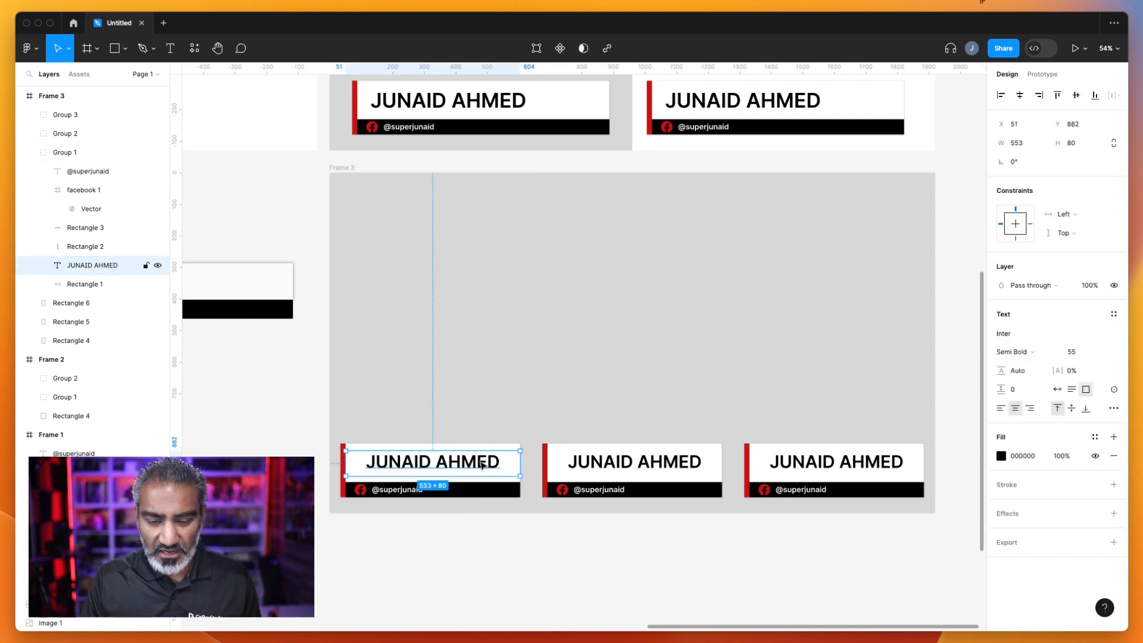
left_click(410, 493, "shift")
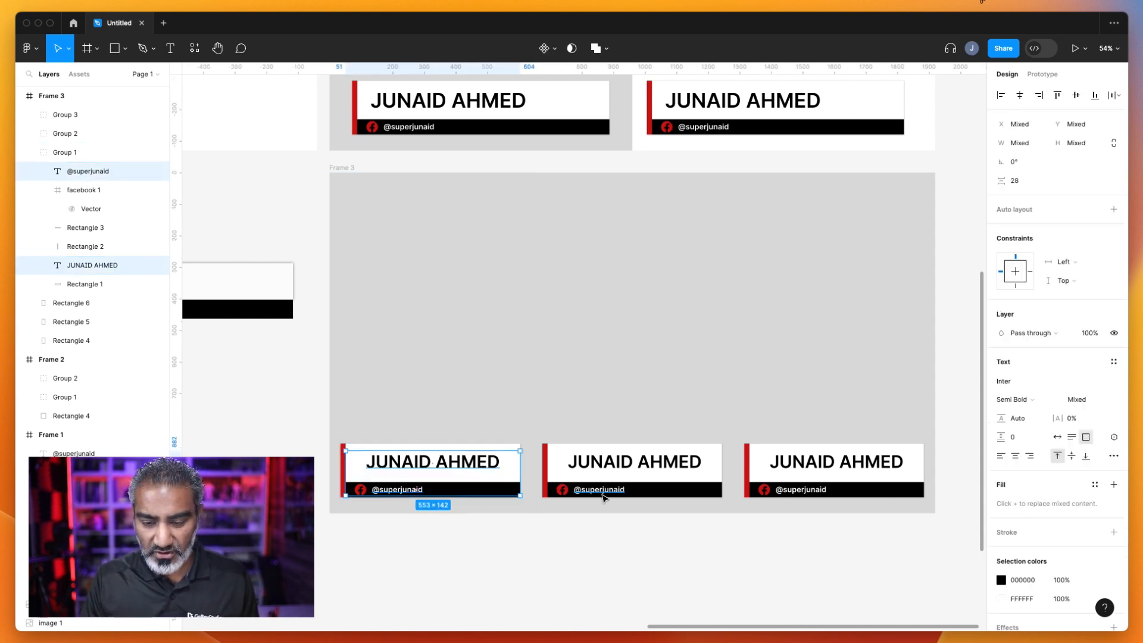
left_click(620, 468, "shift")
left_click(613, 490, "shift")
left_click(843, 467, "shift")
left_click(809, 490, "shift")
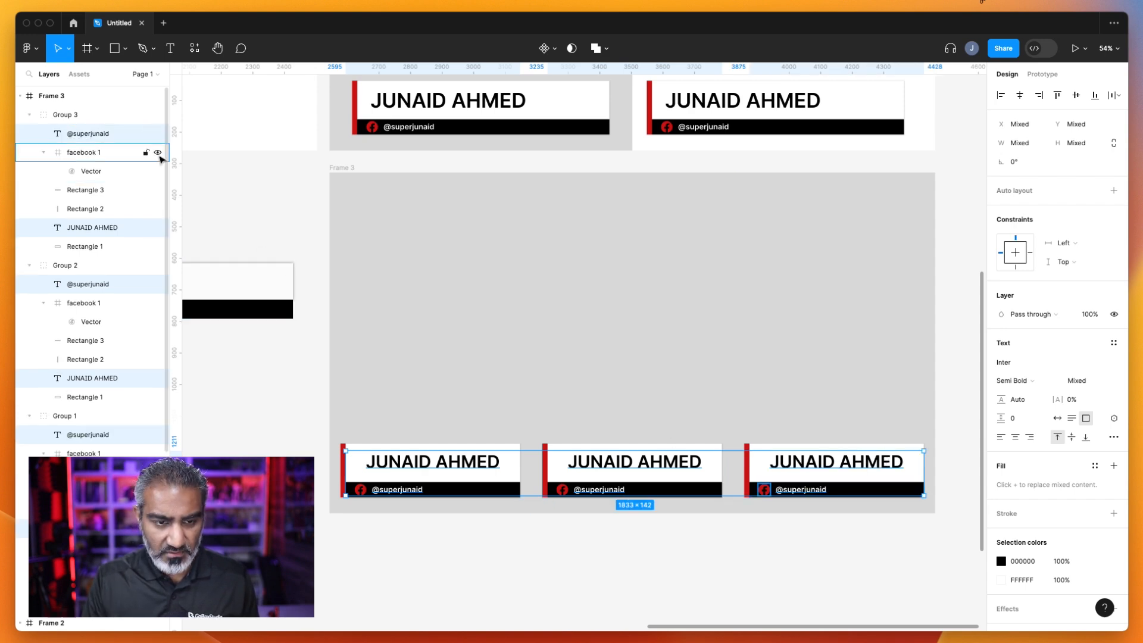
left_click(157, 133)
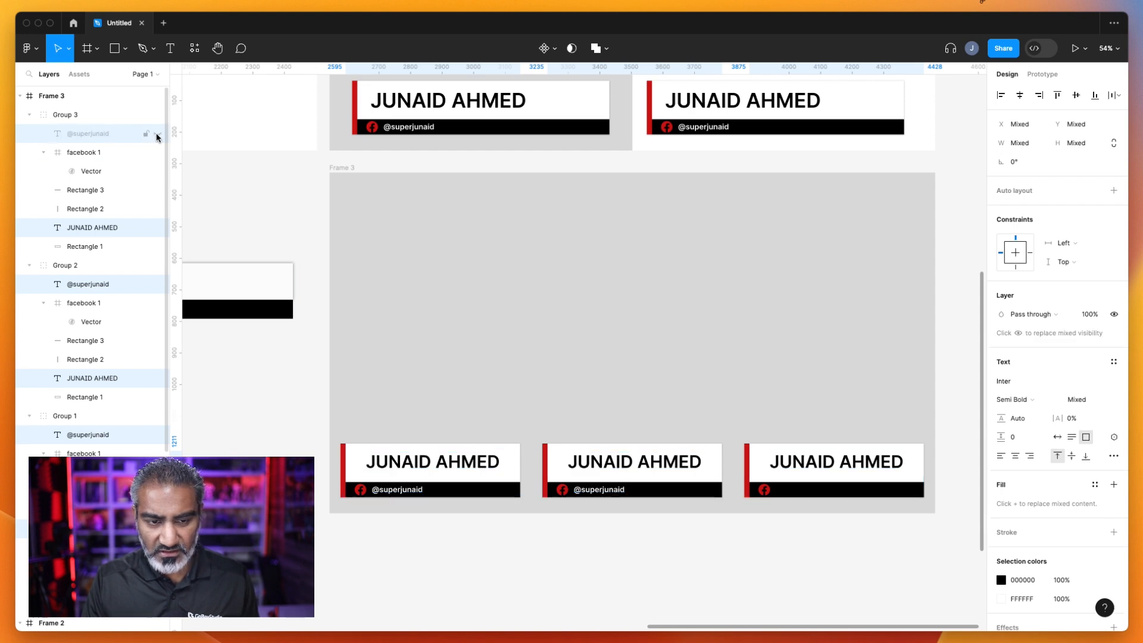
left_click(158, 134)
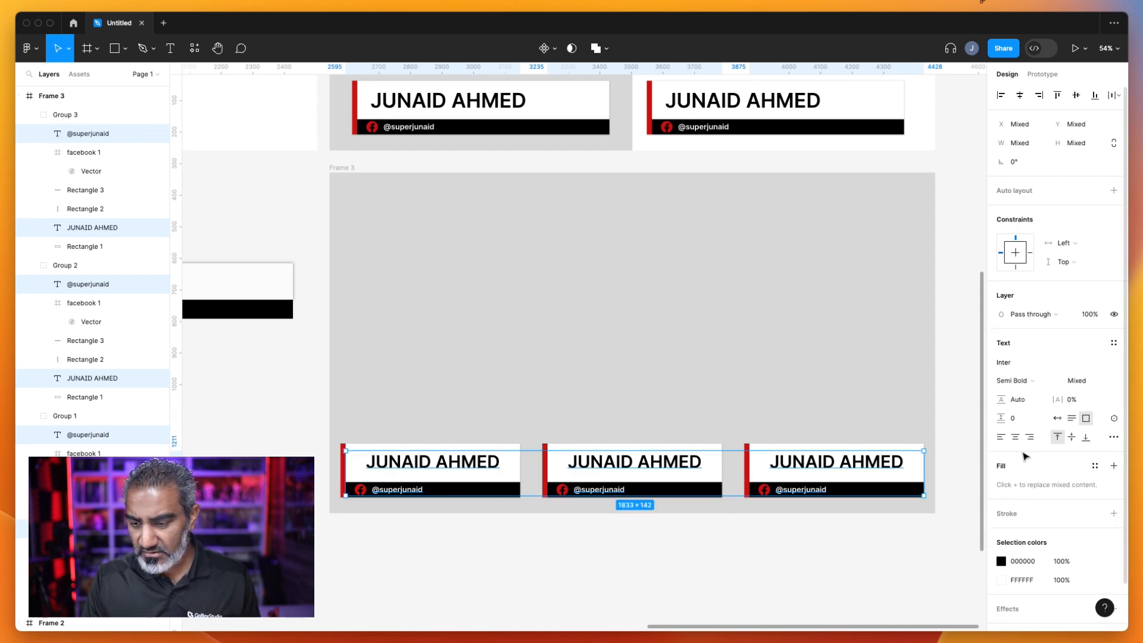
left_click(1114, 315)
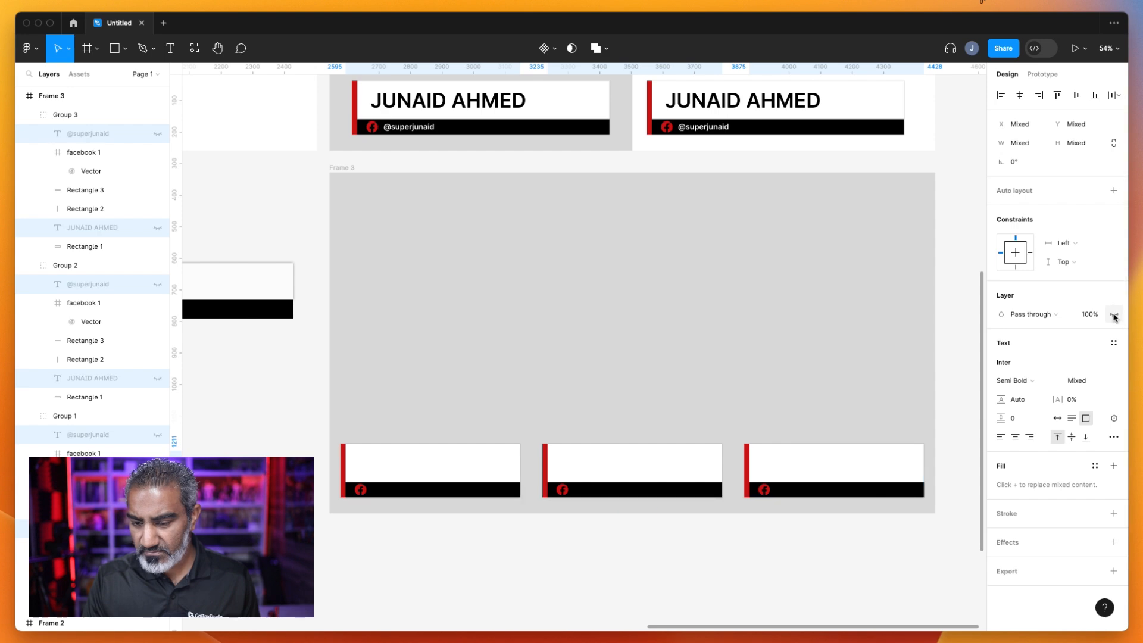
left_click(1114, 315)
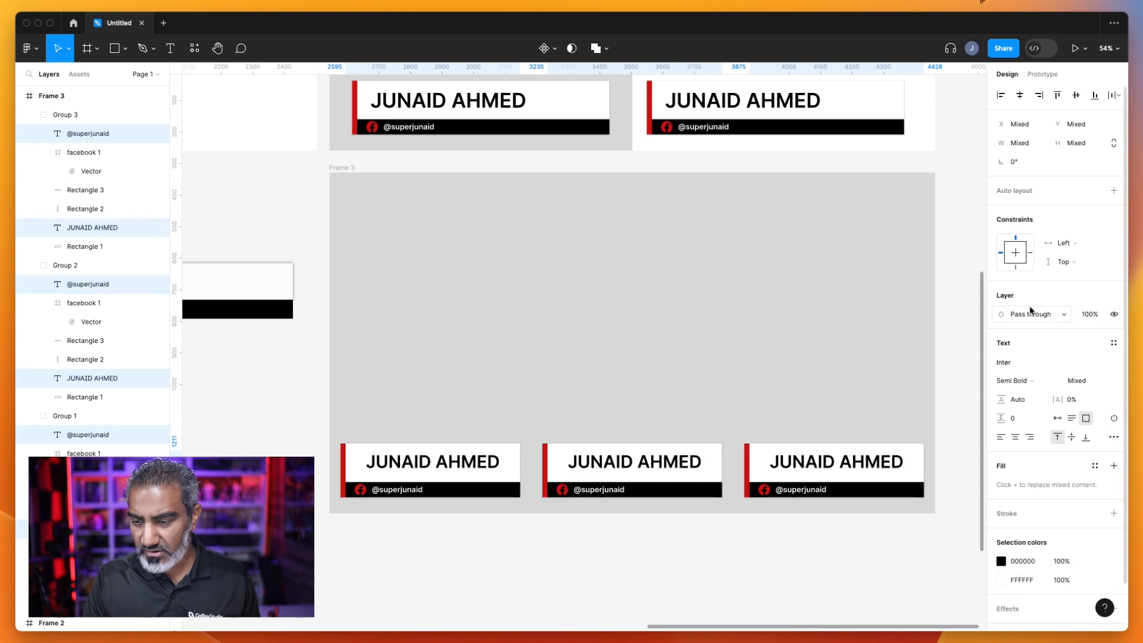
left_click(1115, 315)
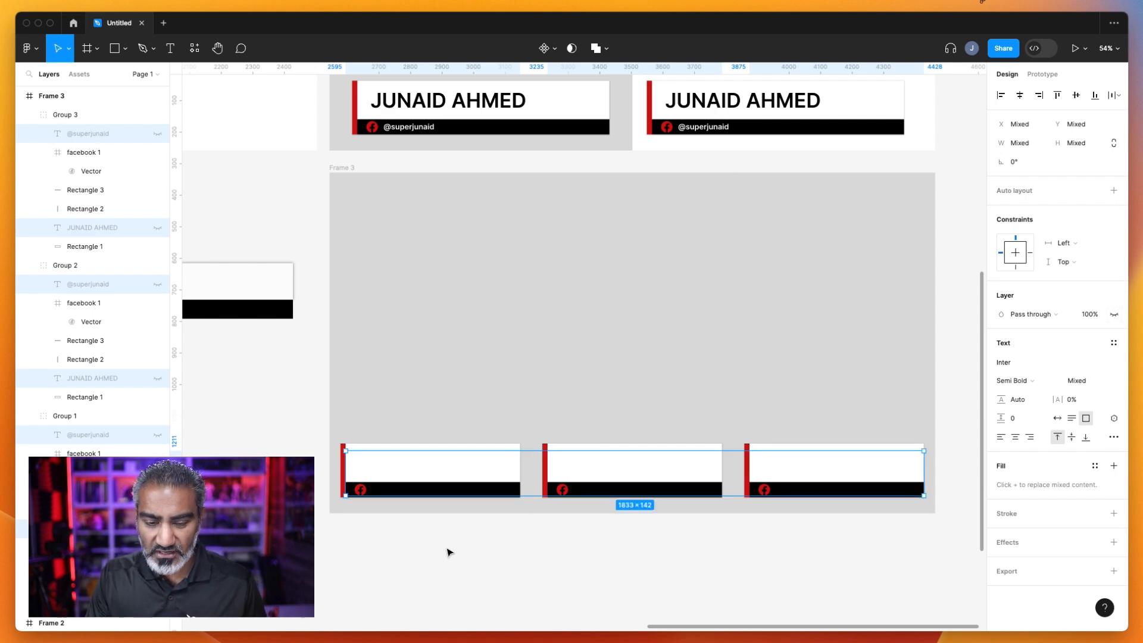
Hide the three grey column backgrounds in Frame 3
left_click(348, 168)
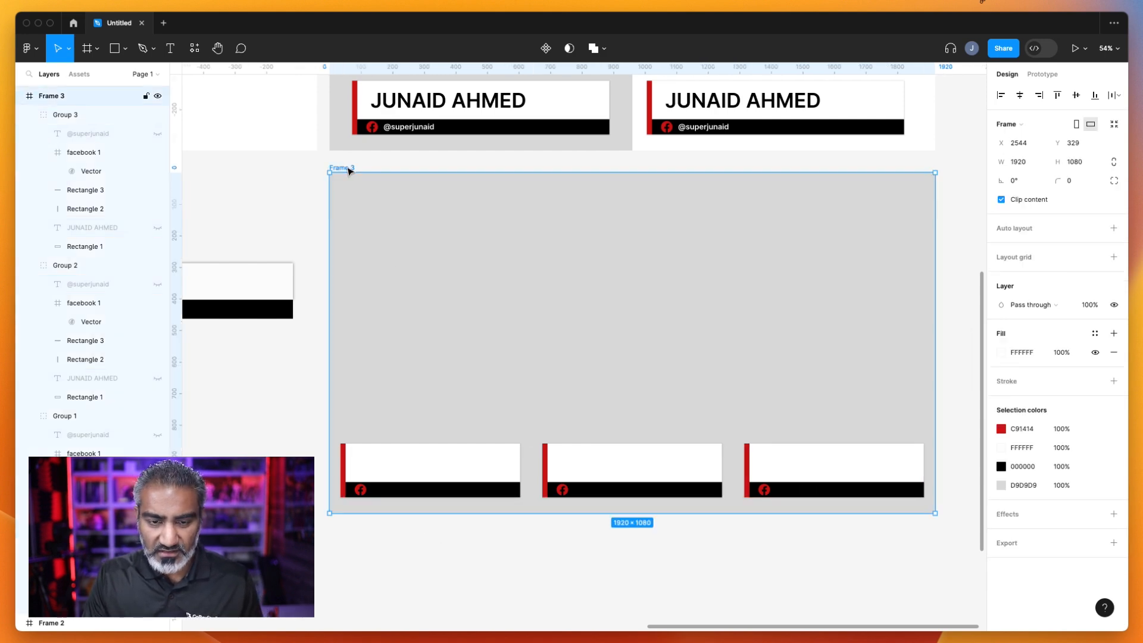
left_click(357, 199)
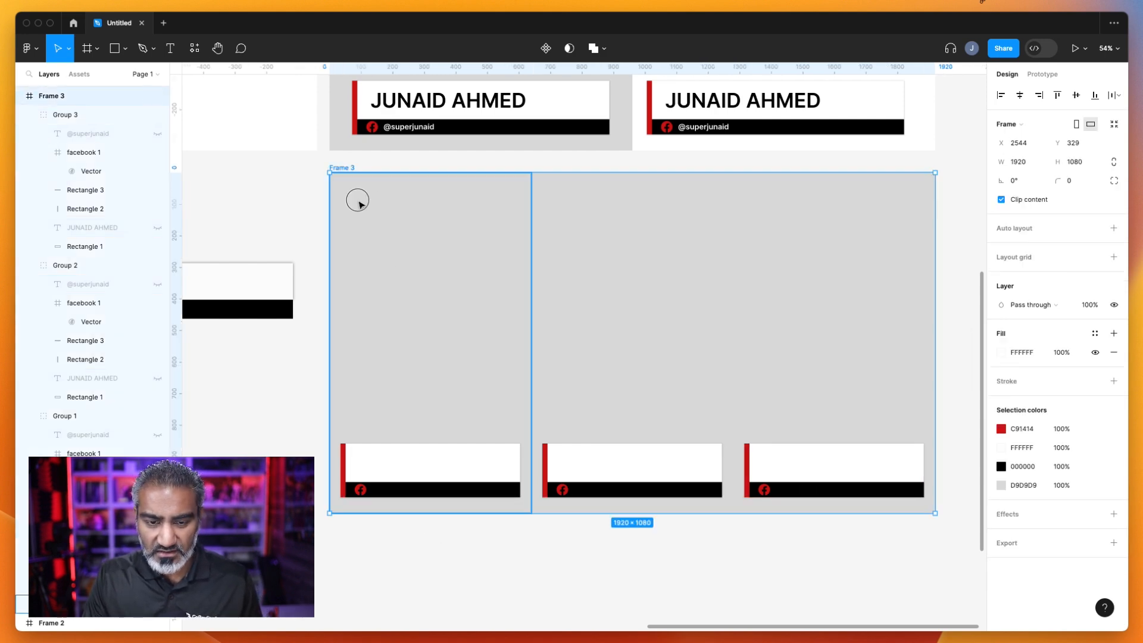
left_click(612, 239, "shift")
left_click(812, 246, "shift")
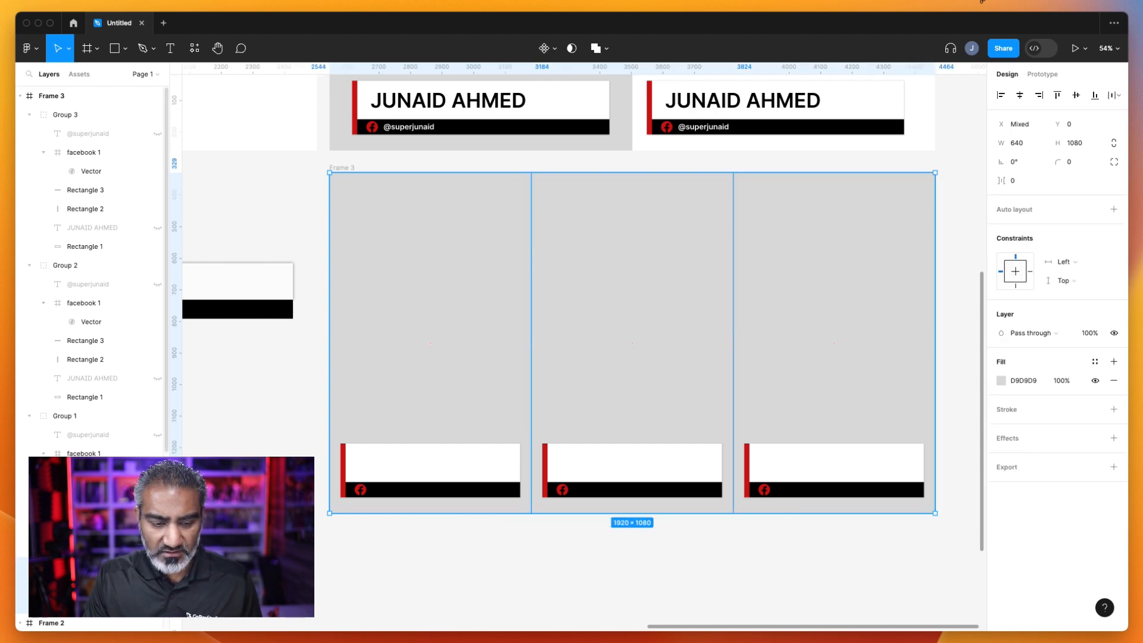
left_click(1114, 333)
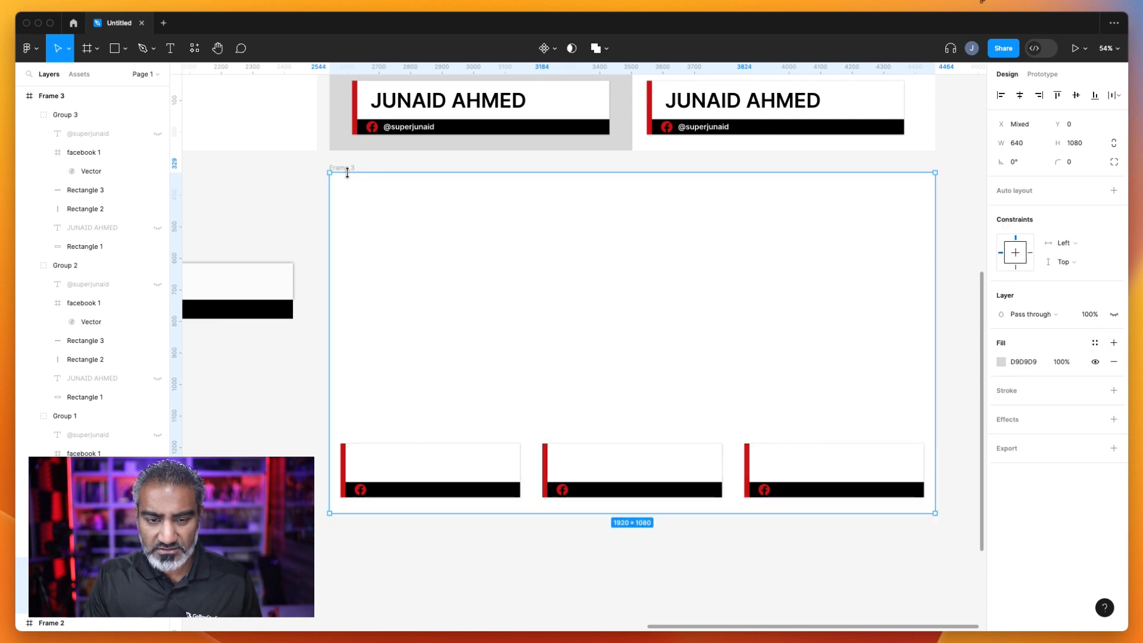
Rename Frame 3 to 'Scenewith3People'
left_click(60, 95)
double_click(60, 97)
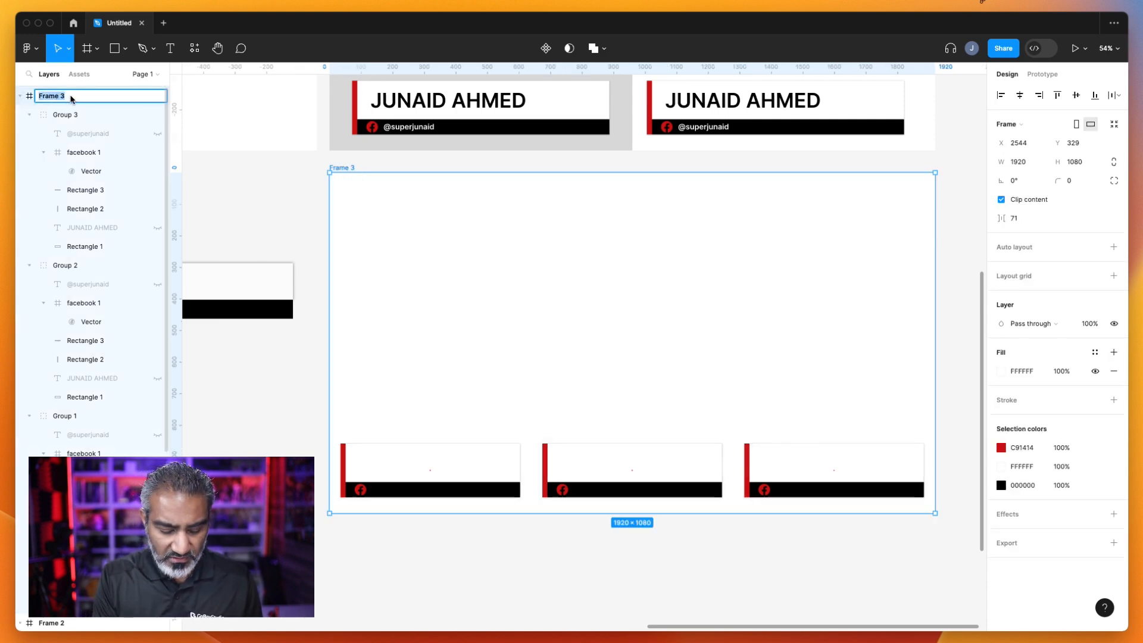
type("Scenewith3People")
key("Return")
Exclude the white fill from exports and save Scenewith3People.png to Downloads
left_click(1113, 544)
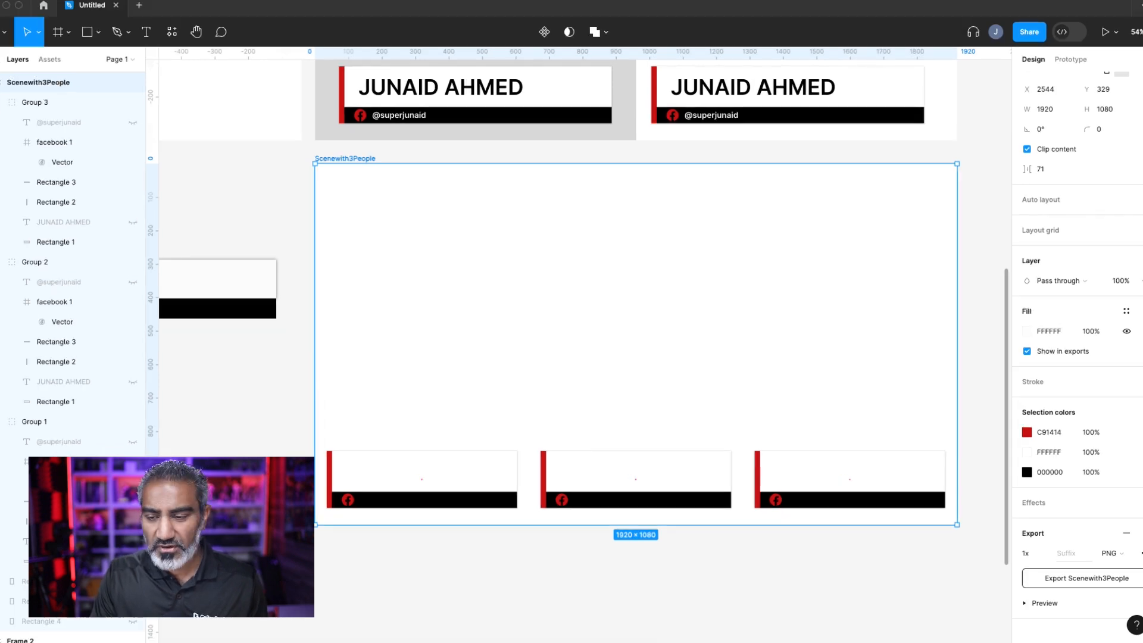
left_click(1028, 354)
left_click(1029, 354)
left_click(1077, 582)
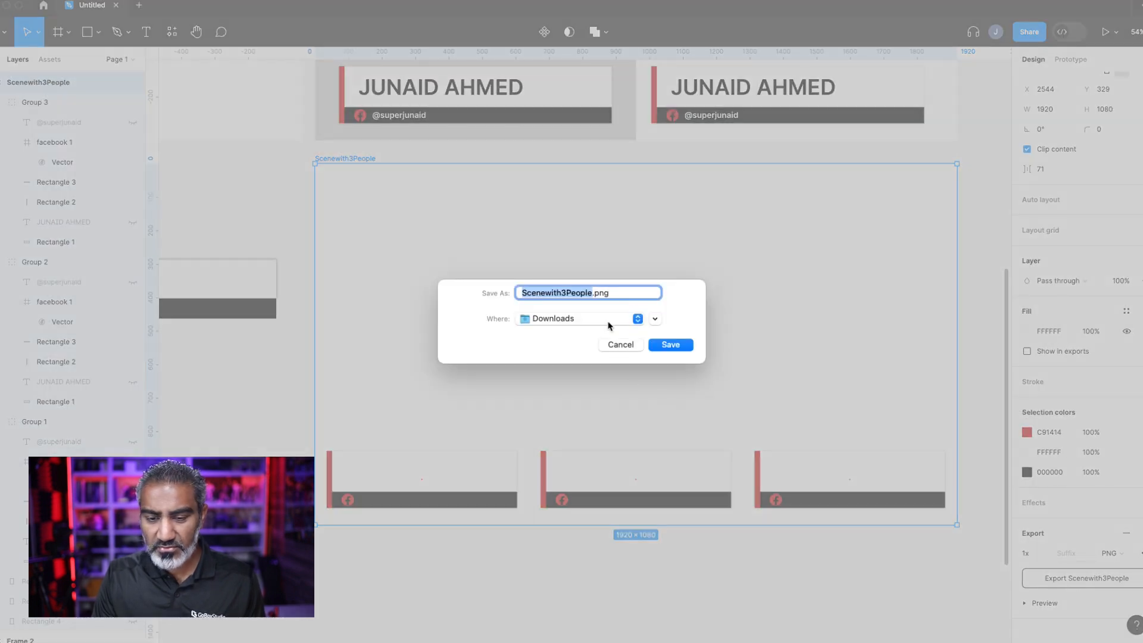
left_click(670, 345)
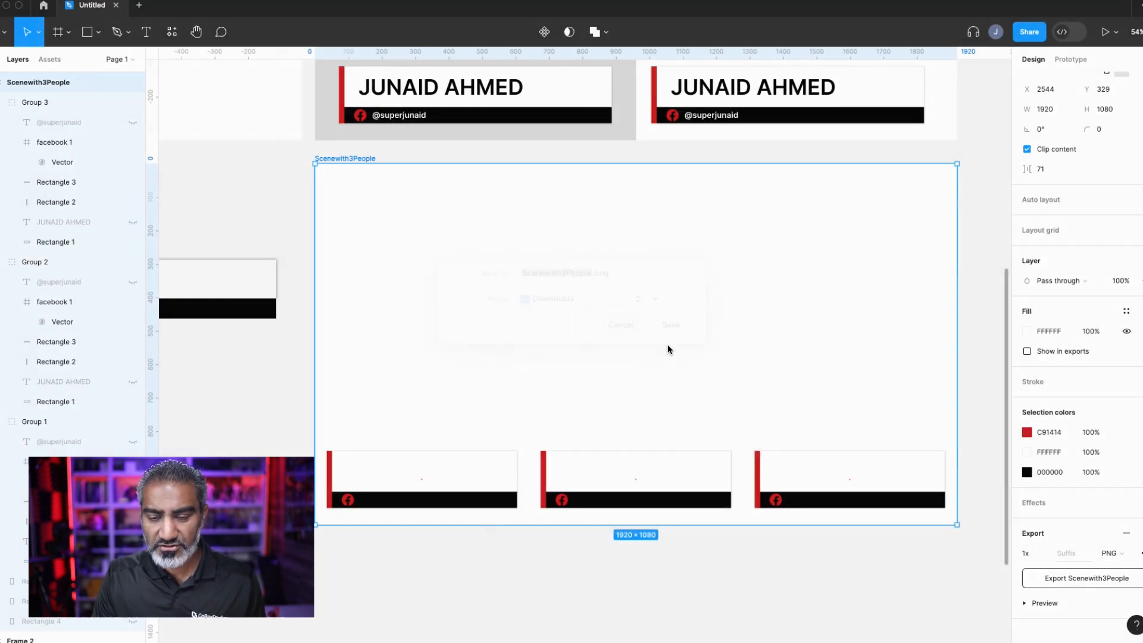